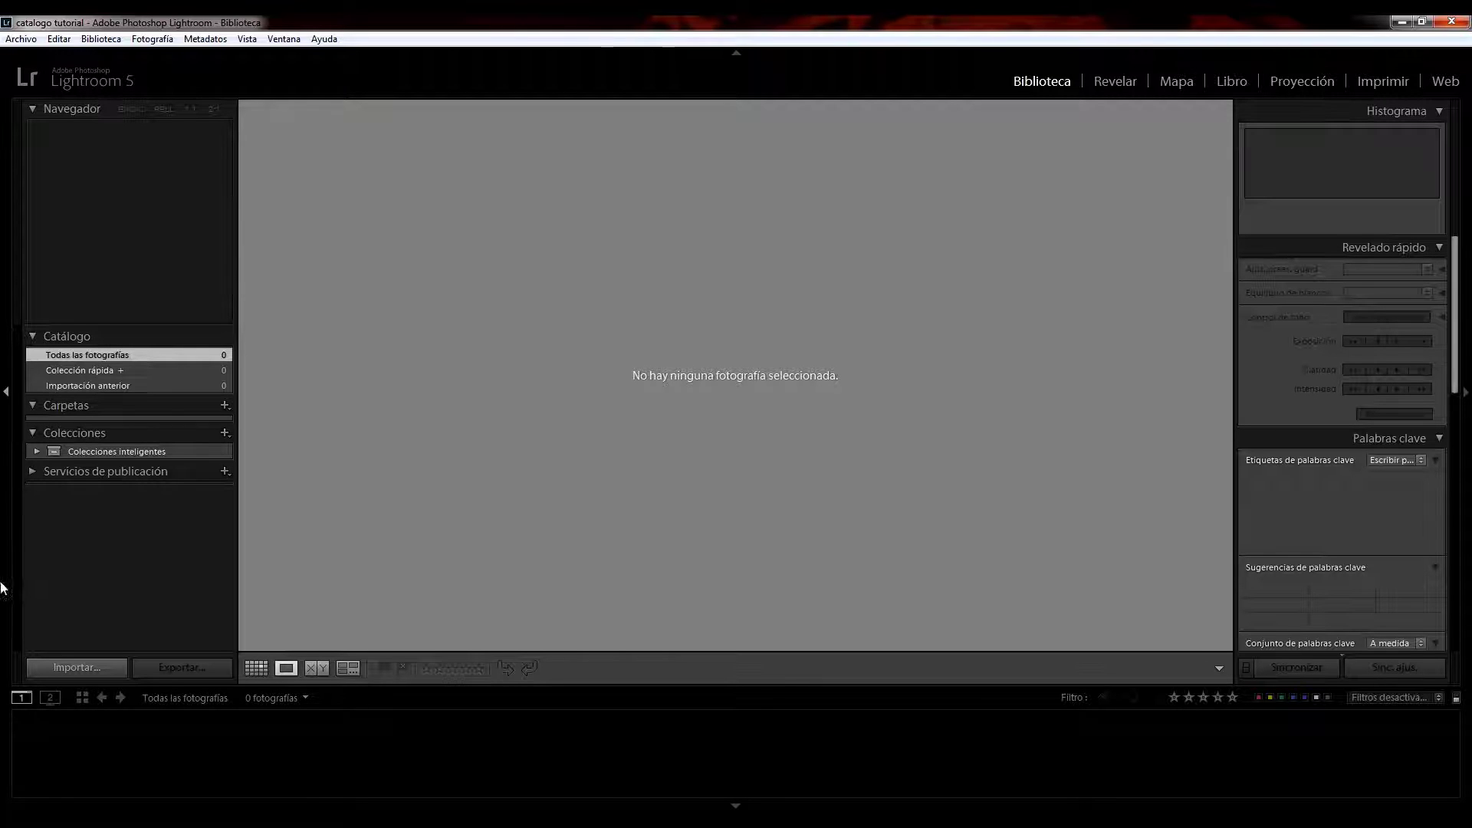
# Start a photo import with the Fotos 6d folder on Seagate Expansion Drive (G:) as the source and expand its subfolders
pyautogui.click(75, 669)
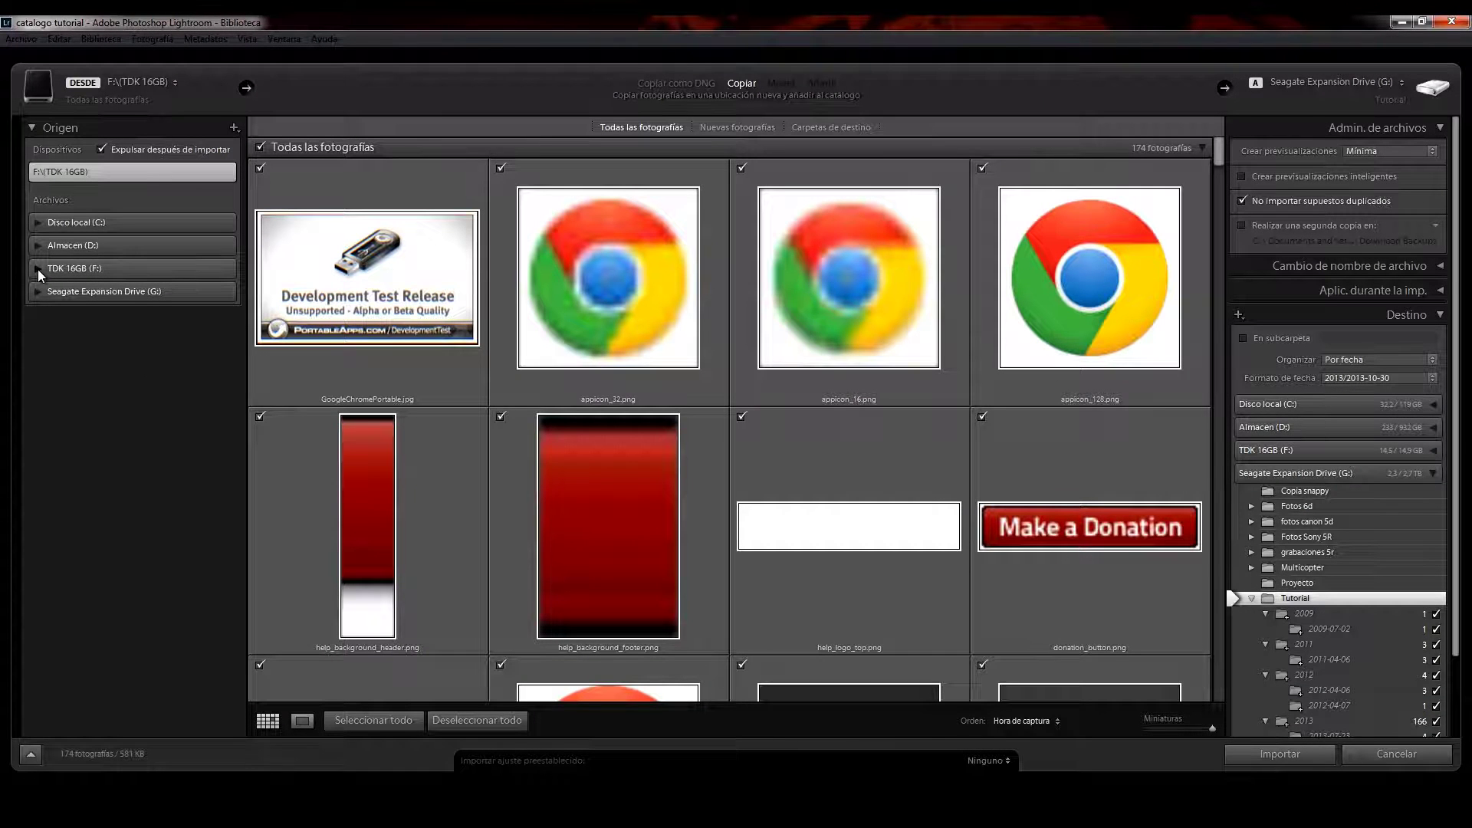
pyautogui.click(39, 291)
pyautogui.click(112, 294)
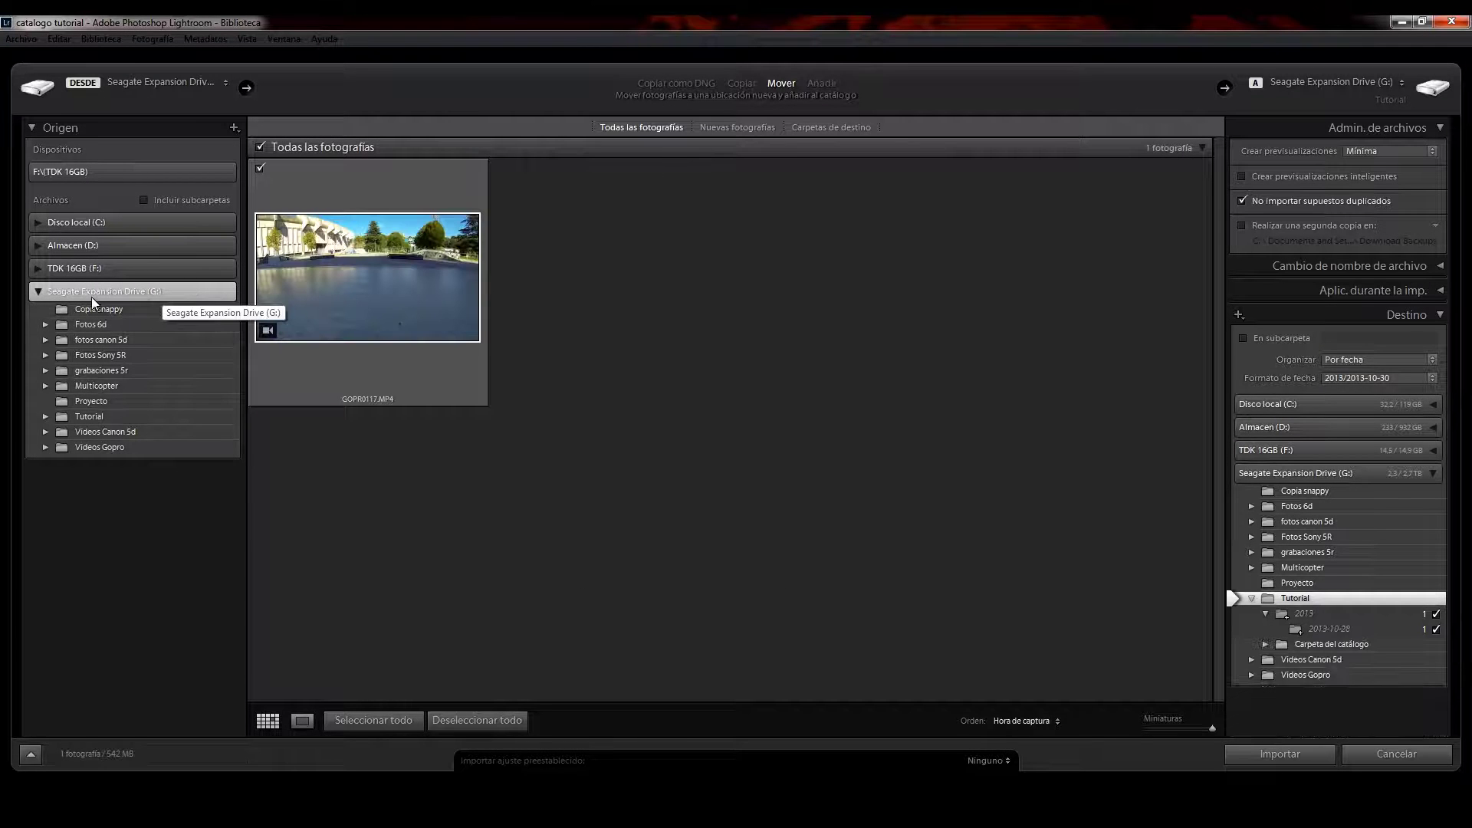
pyautogui.click(84, 325)
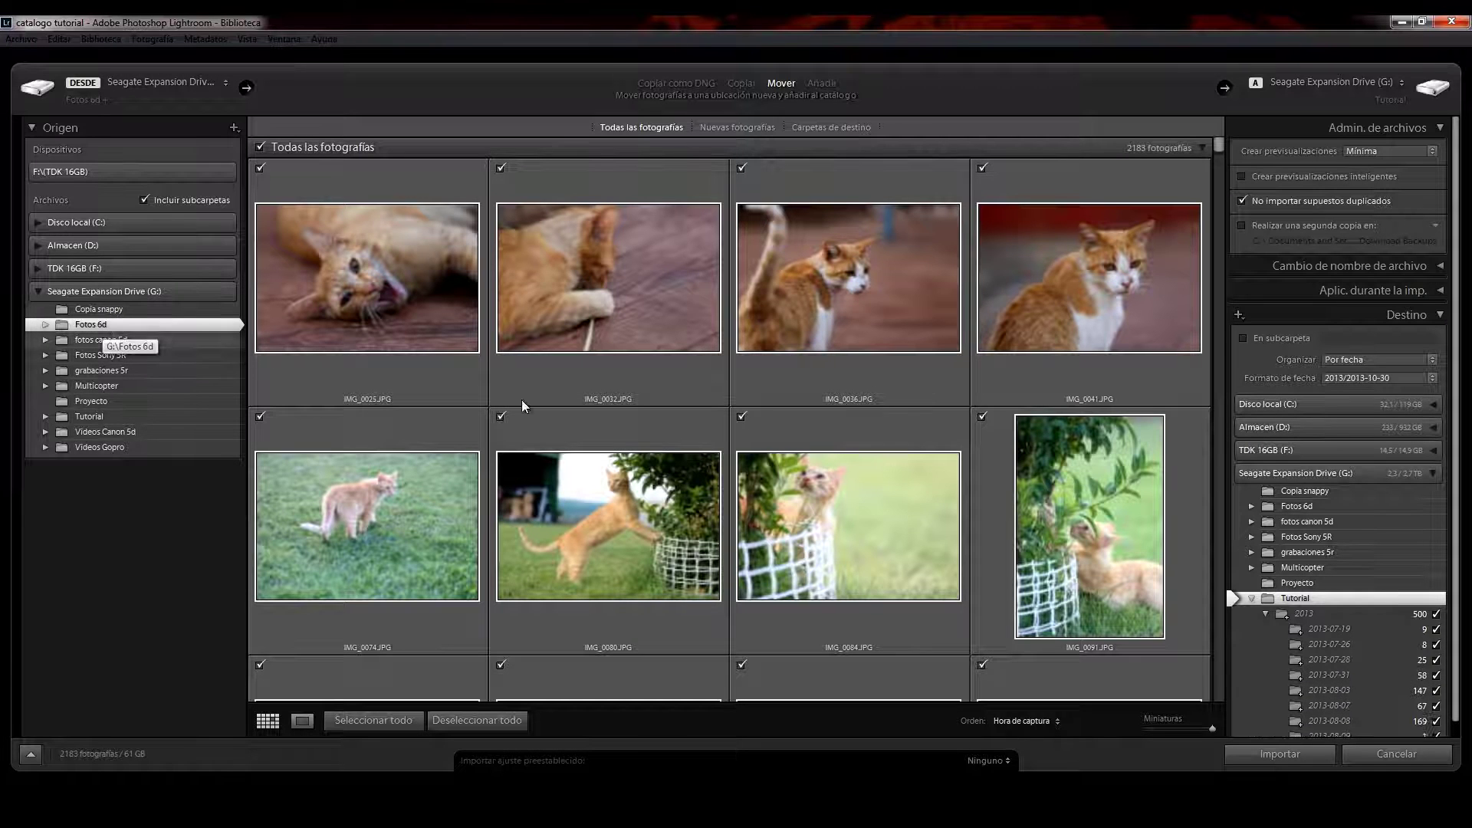
pyautogui.click(44, 324)
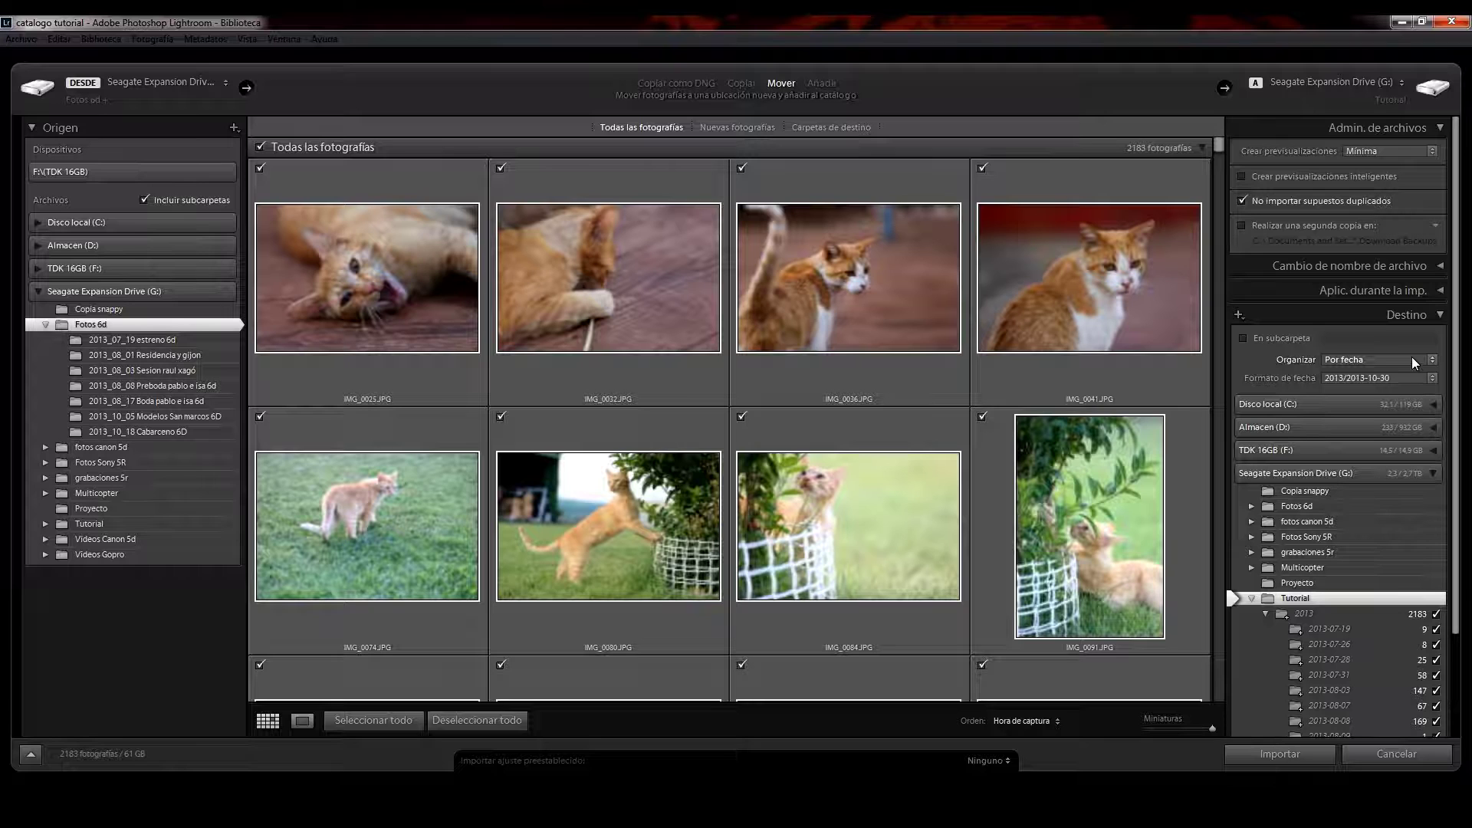
# Organize the import destination by original folders (Por carpetas originales) and view the resulting folder structure
pyautogui.click(1366, 362)
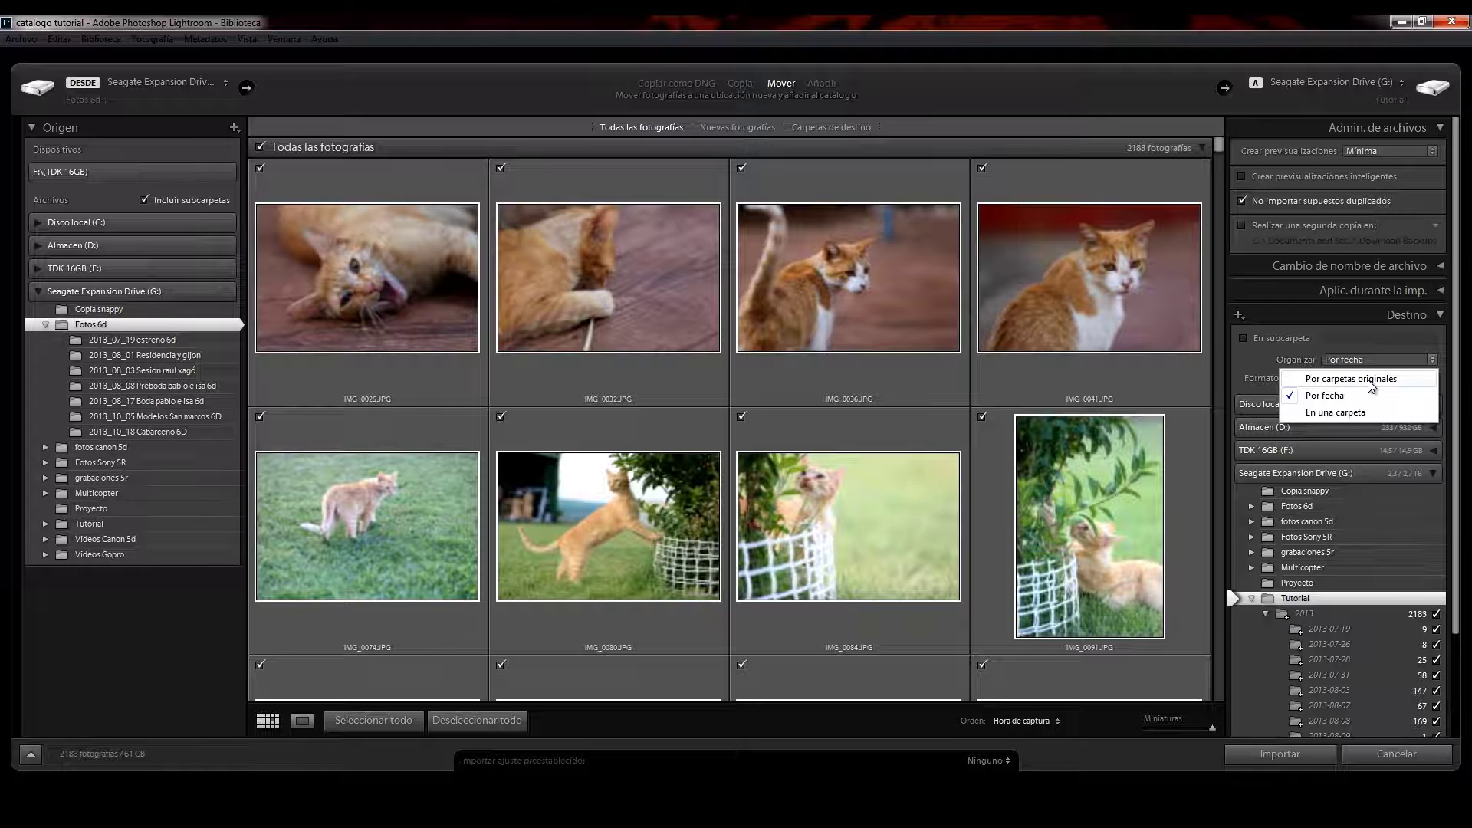
pyautogui.click(1366, 379)
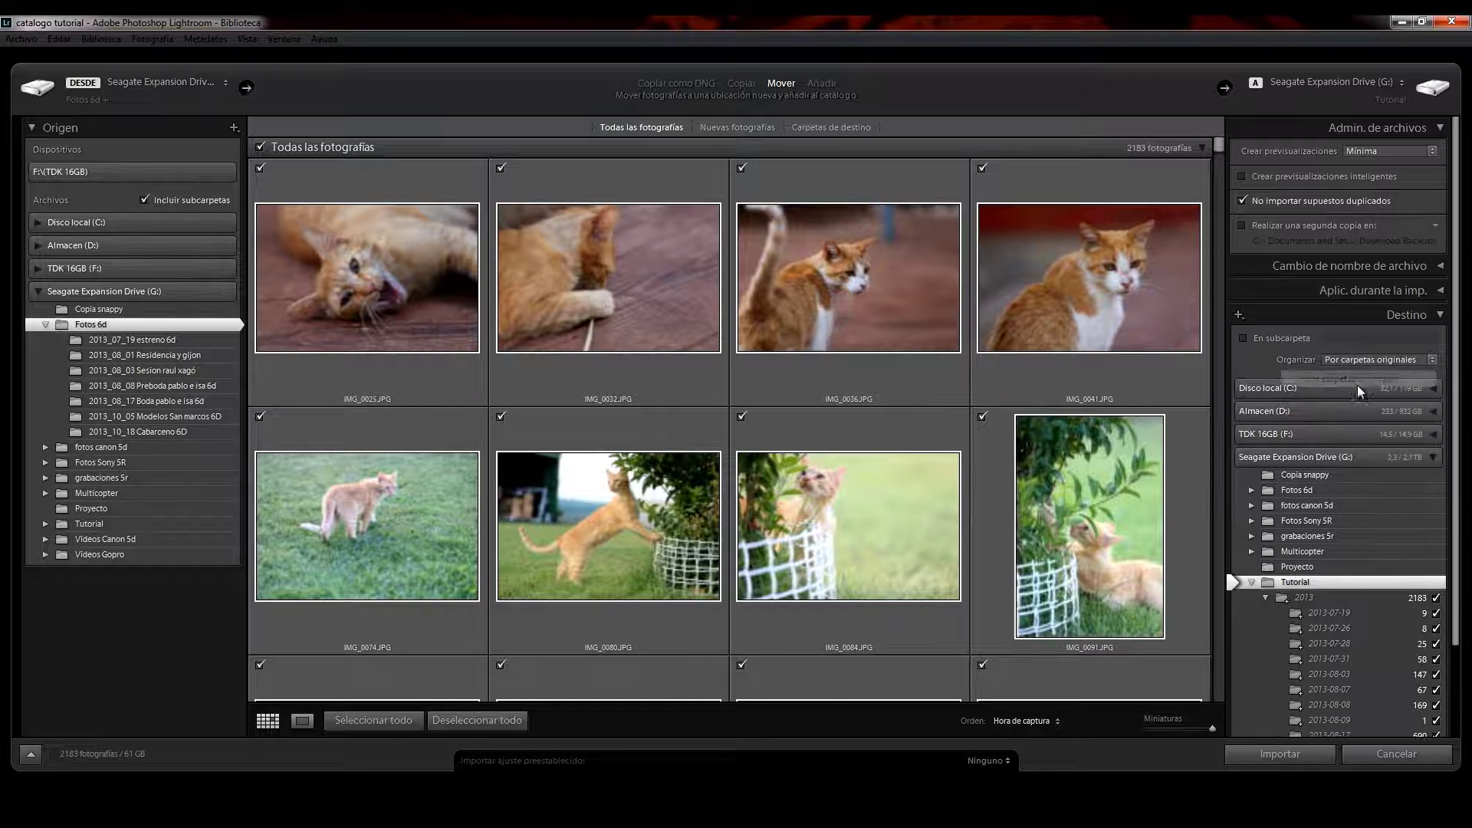
pyautogui.scroll(-1, 1288, 502)
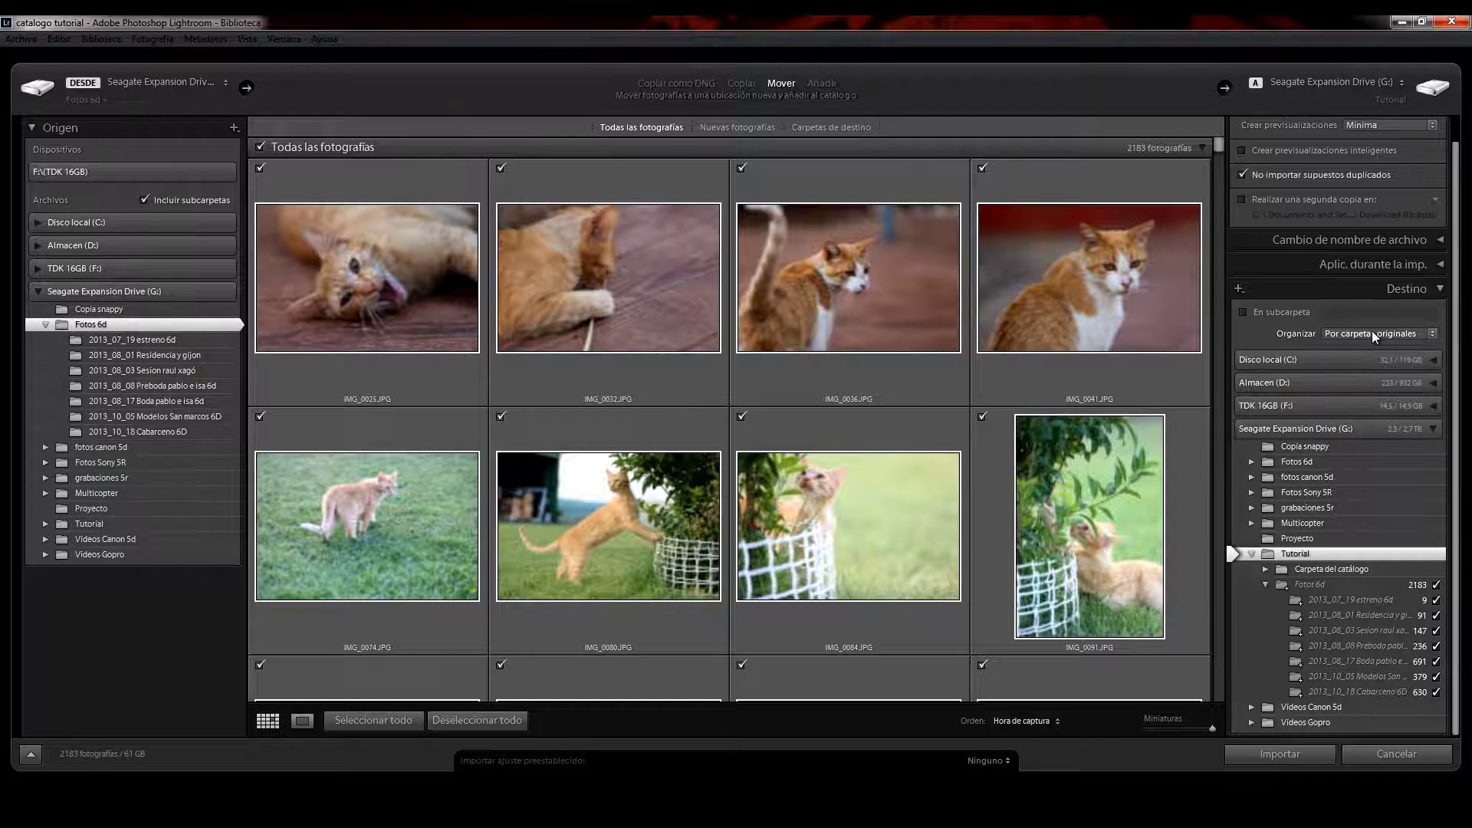
# Set the import destination's organization to Por fecha and look over the date folders under Tutorial
pyautogui.click(1372, 336)
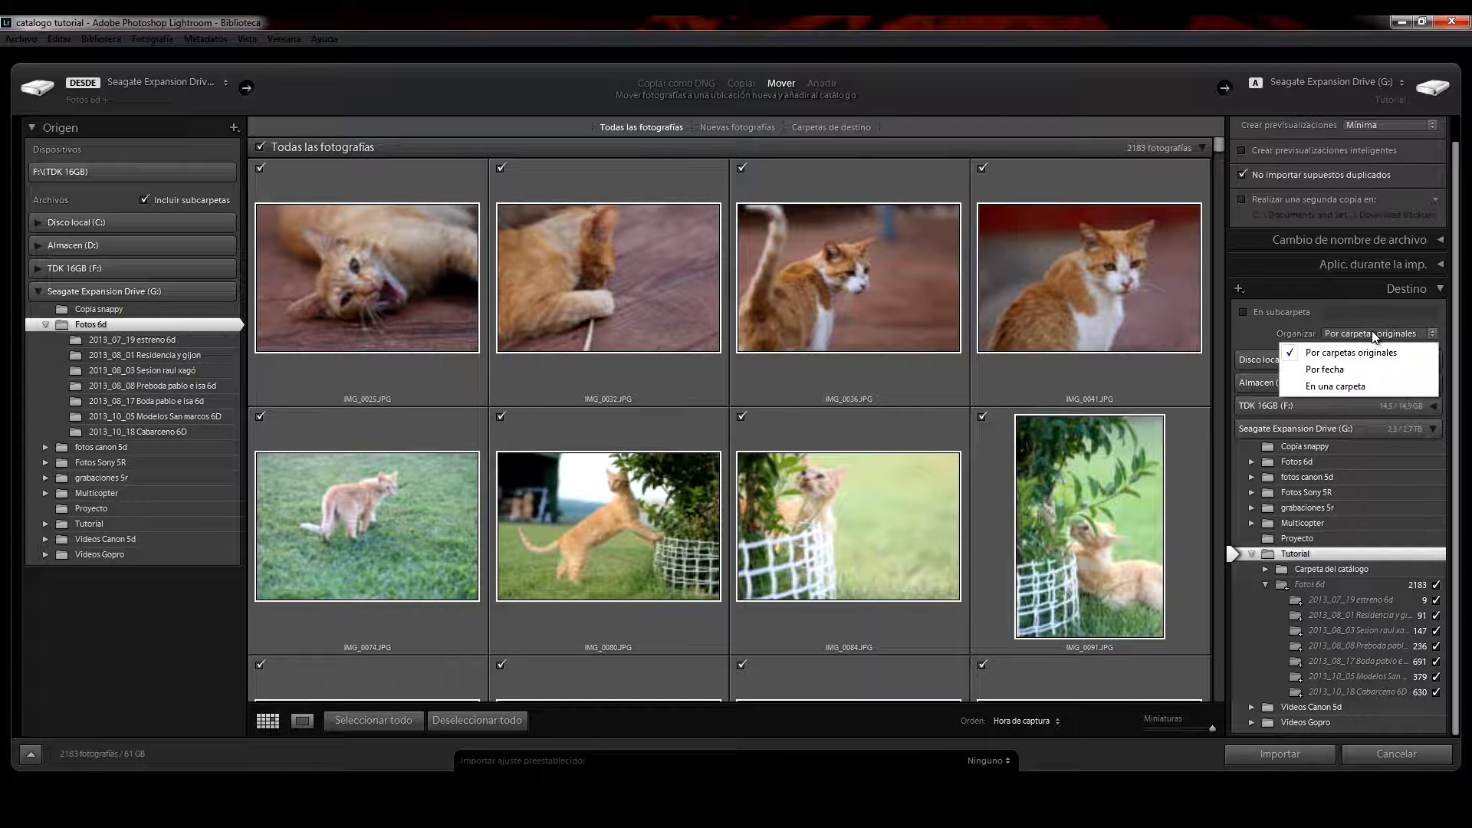
pyautogui.click(1348, 371)
pyautogui.scroll(-2, 1369, 572)
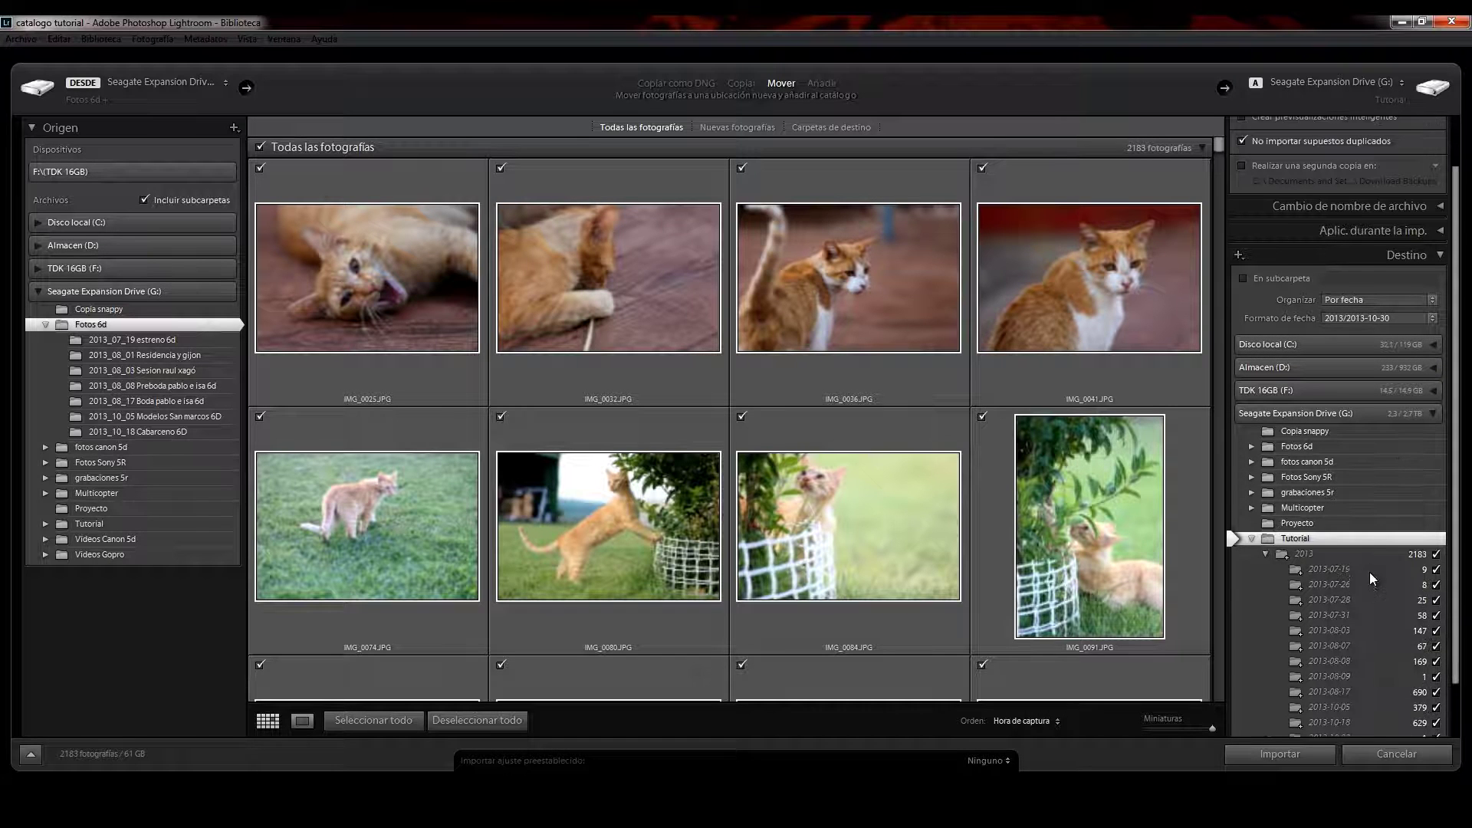
pyautogui.scroll(-2, 1369, 572)
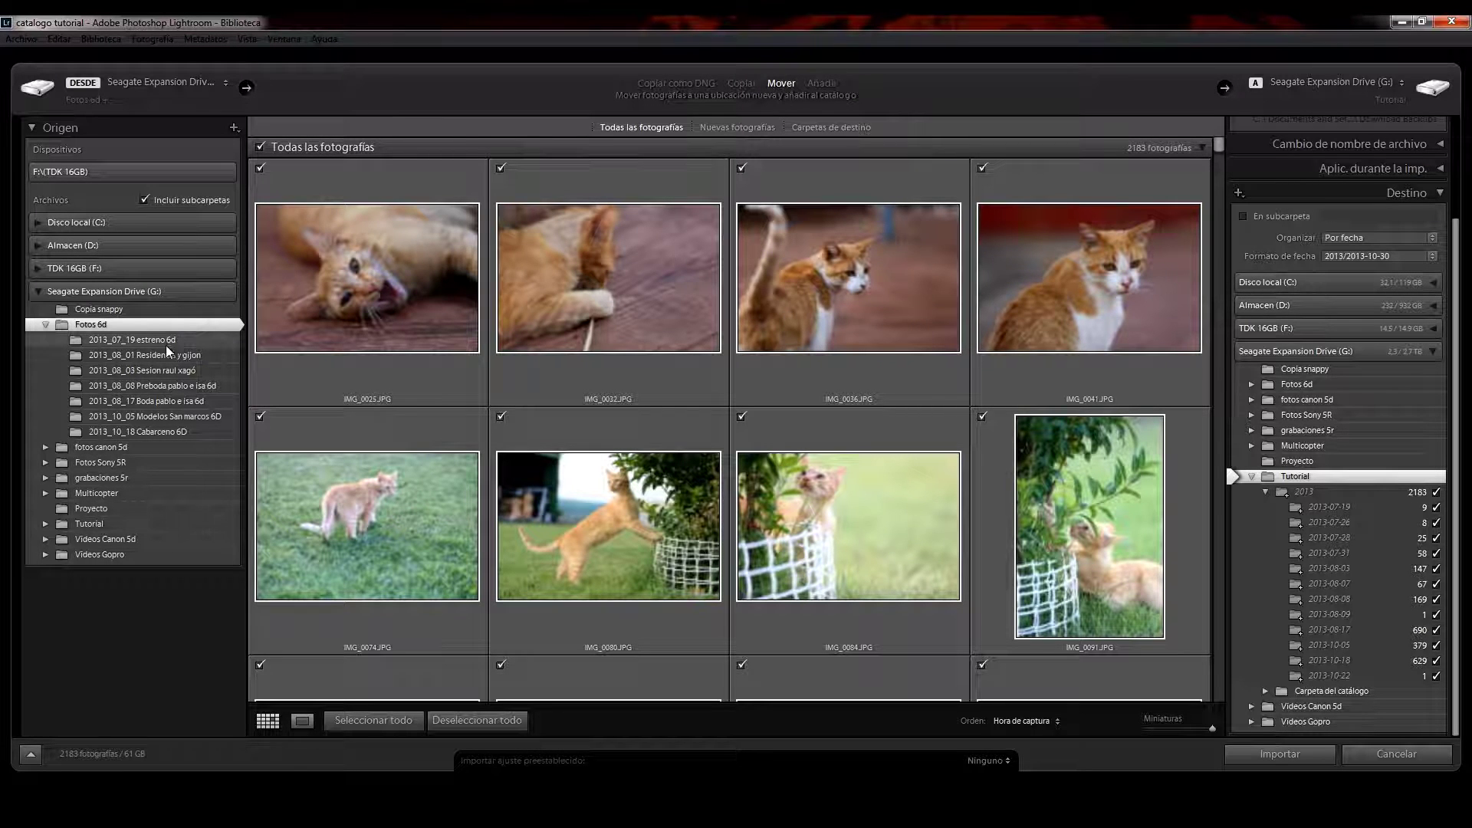
# Set the import to copy the photos (Copiar) to the Tutorial folder and run it
pyautogui.click(738, 84)
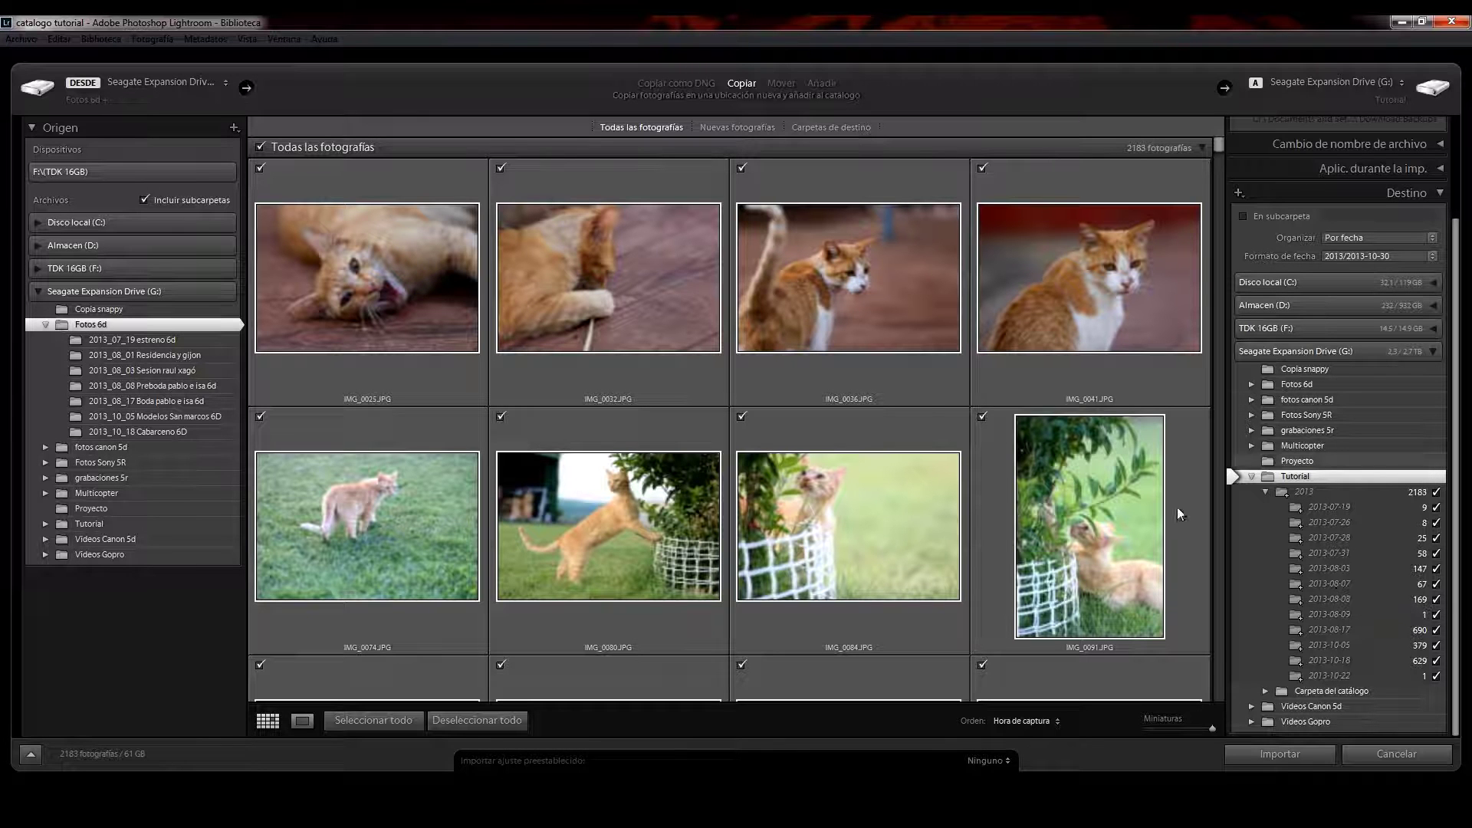
pyautogui.click(1312, 755)
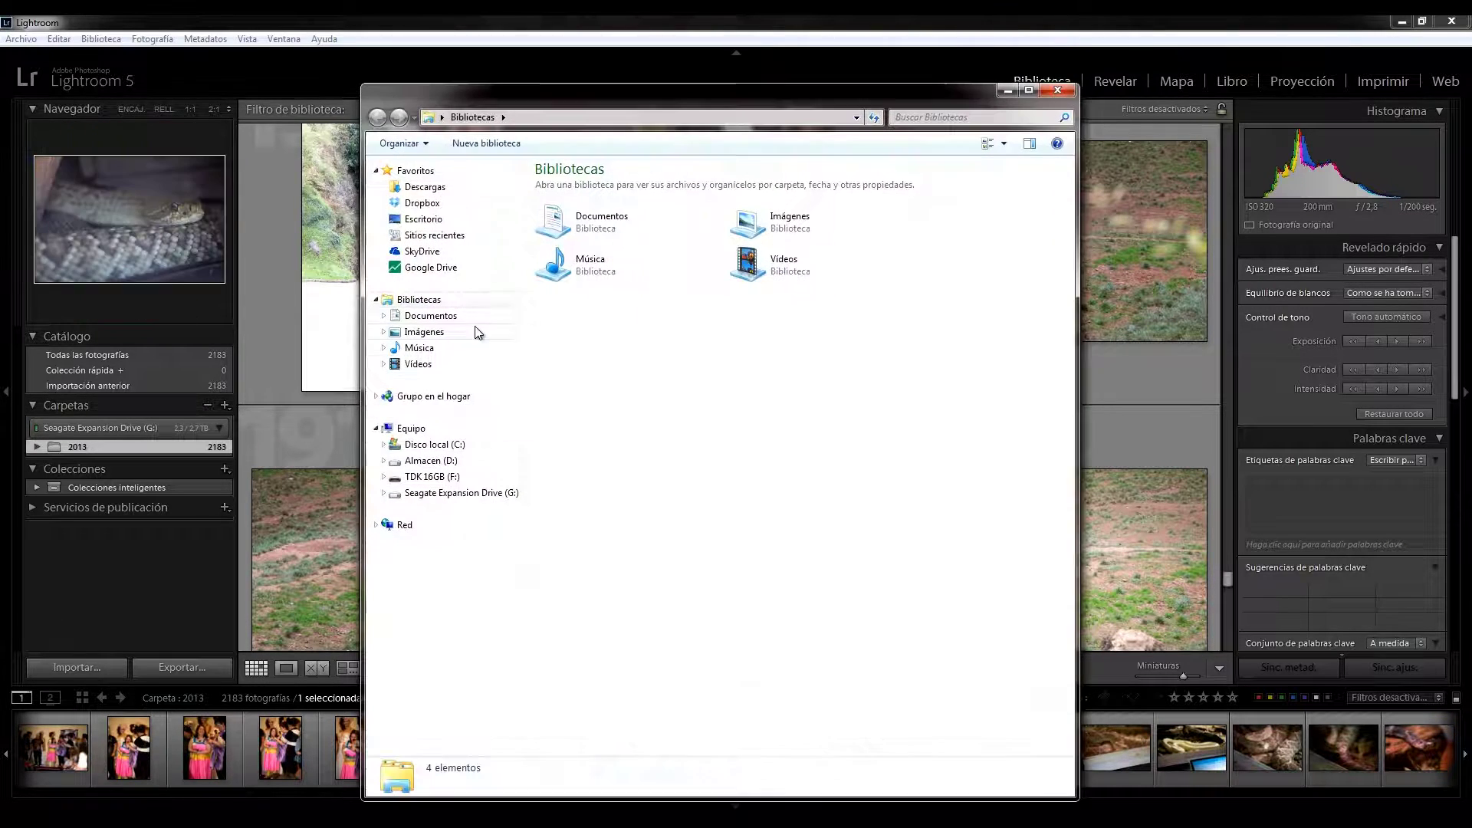
# In Windows Explorer, examine the original subfolders of Fotos 6d on Seagate Expansion Drive (G:)
pyautogui.click(449, 495)
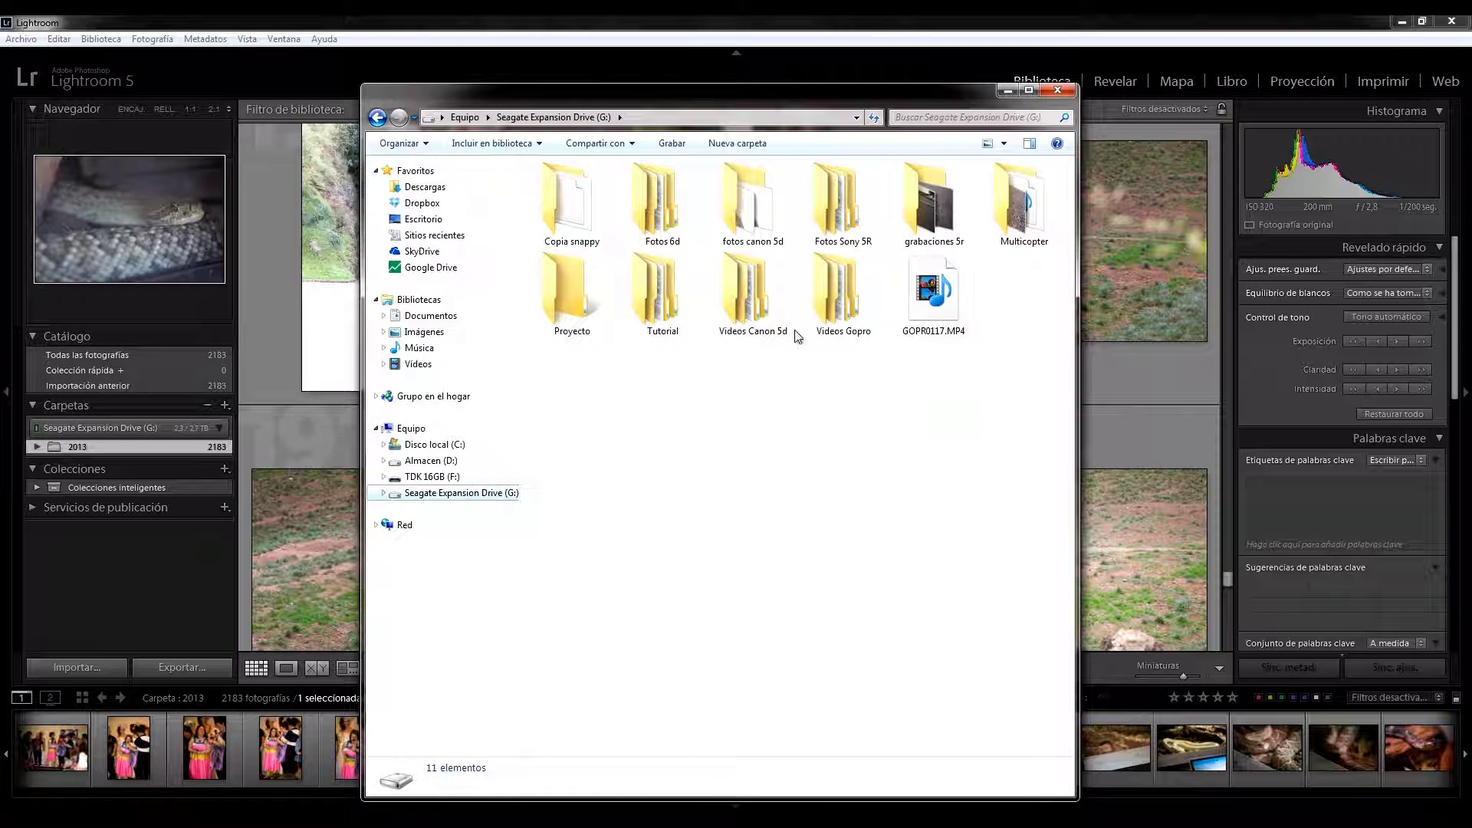
pyautogui.doubleClick(666, 207)
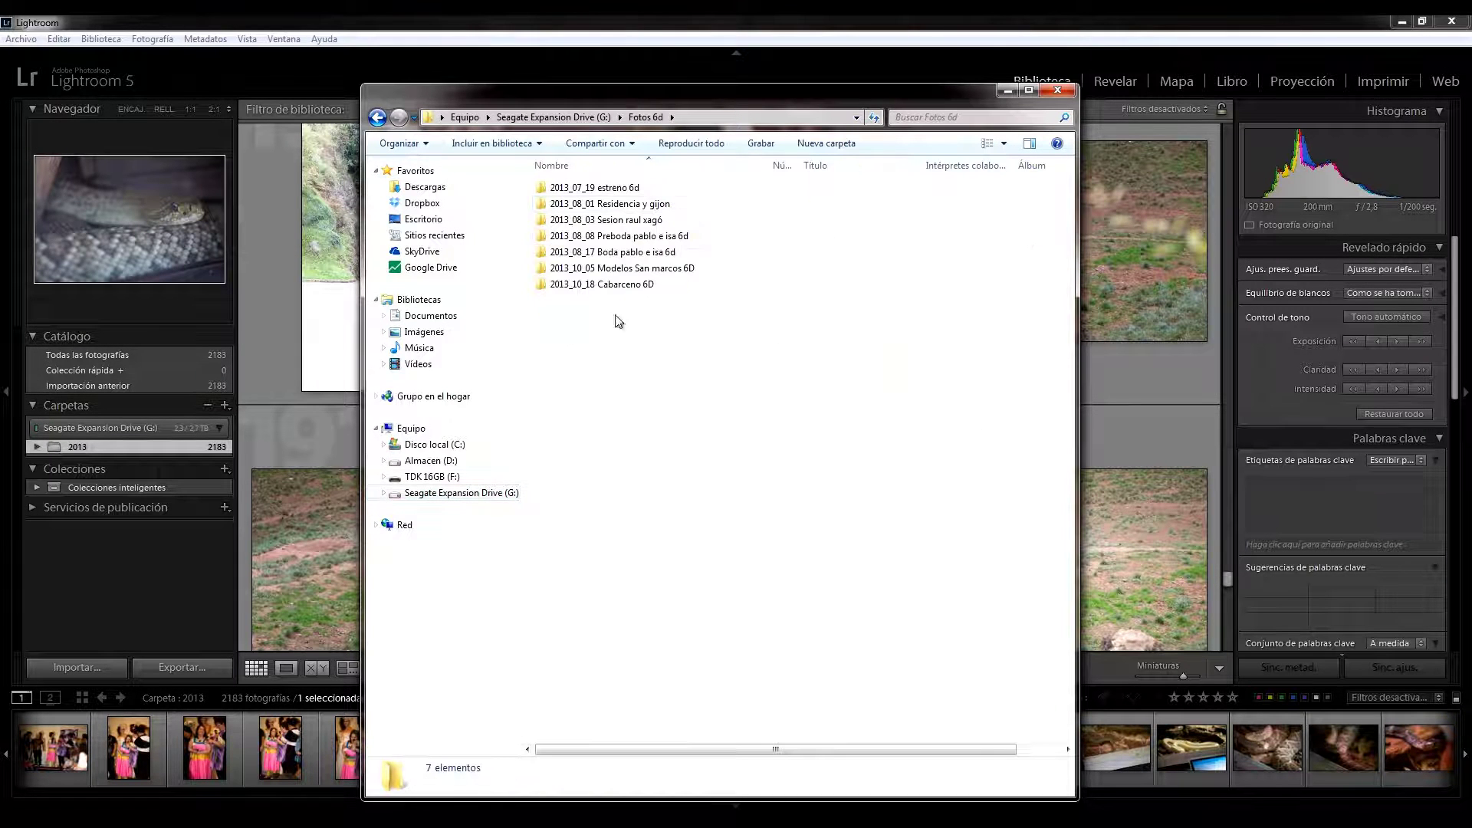
pyautogui.moveTo(631, 372); pyautogui.dragTo(606, 323)
# Examine the imported date folders inside Tutorial\2013 on the G: drive, and close Windows Explorer
pyautogui.click(376, 118)
pyautogui.doubleClick(660, 292)
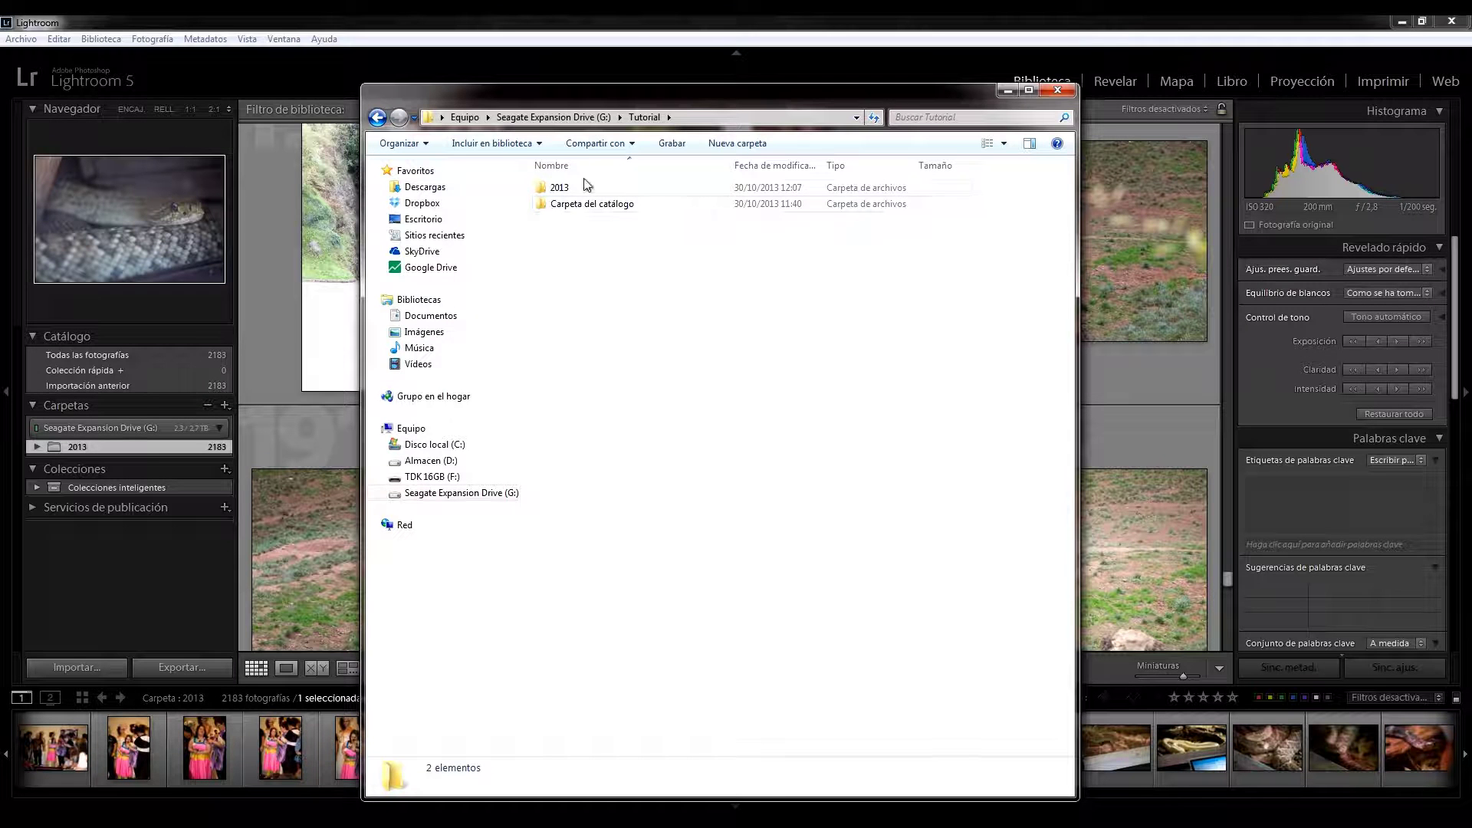
pyautogui.doubleClick(585, 187)
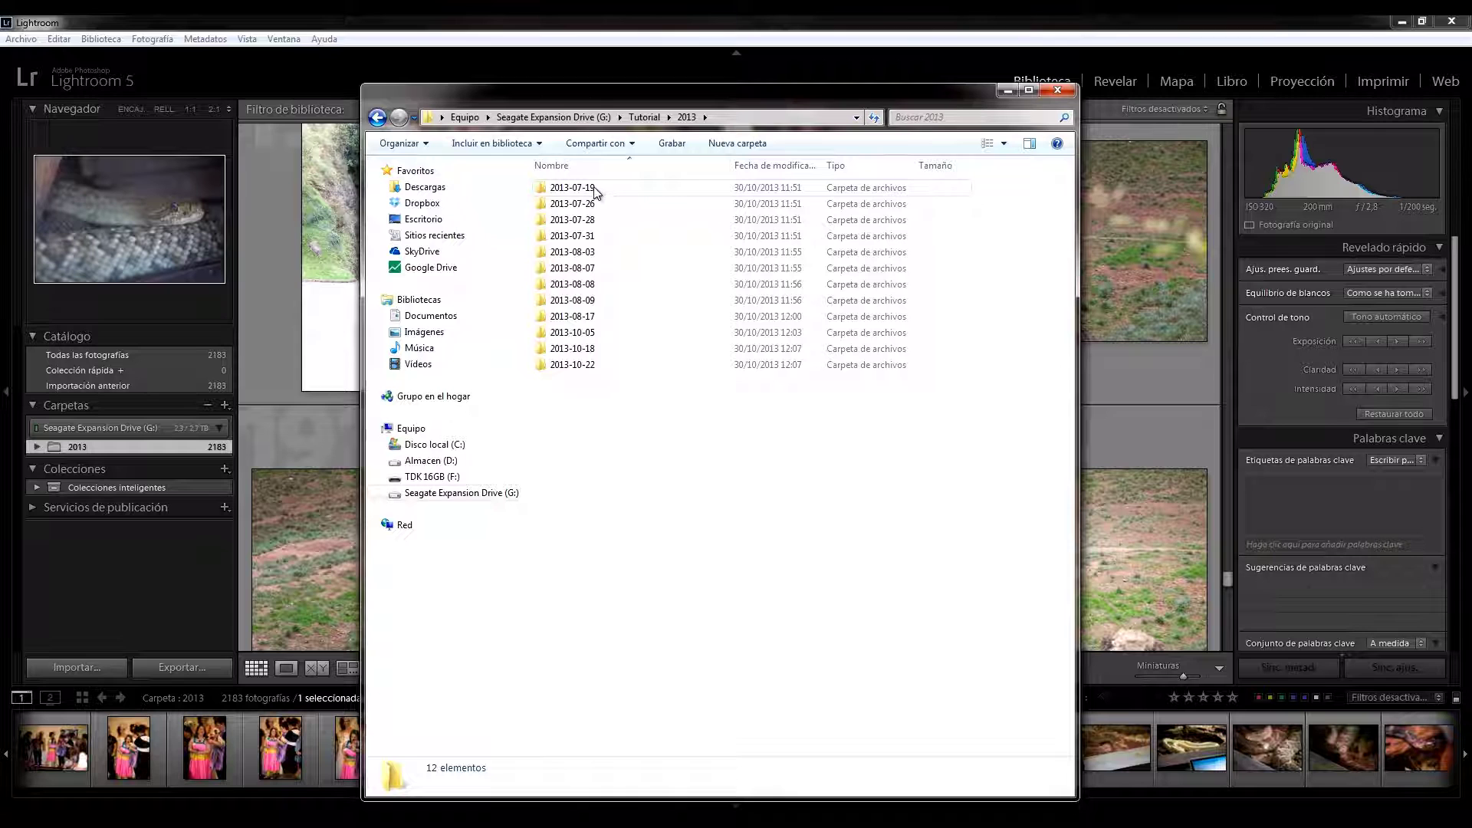
pyautogui.moveTo(585, 401); pyautogui.dragTo(577, 466)
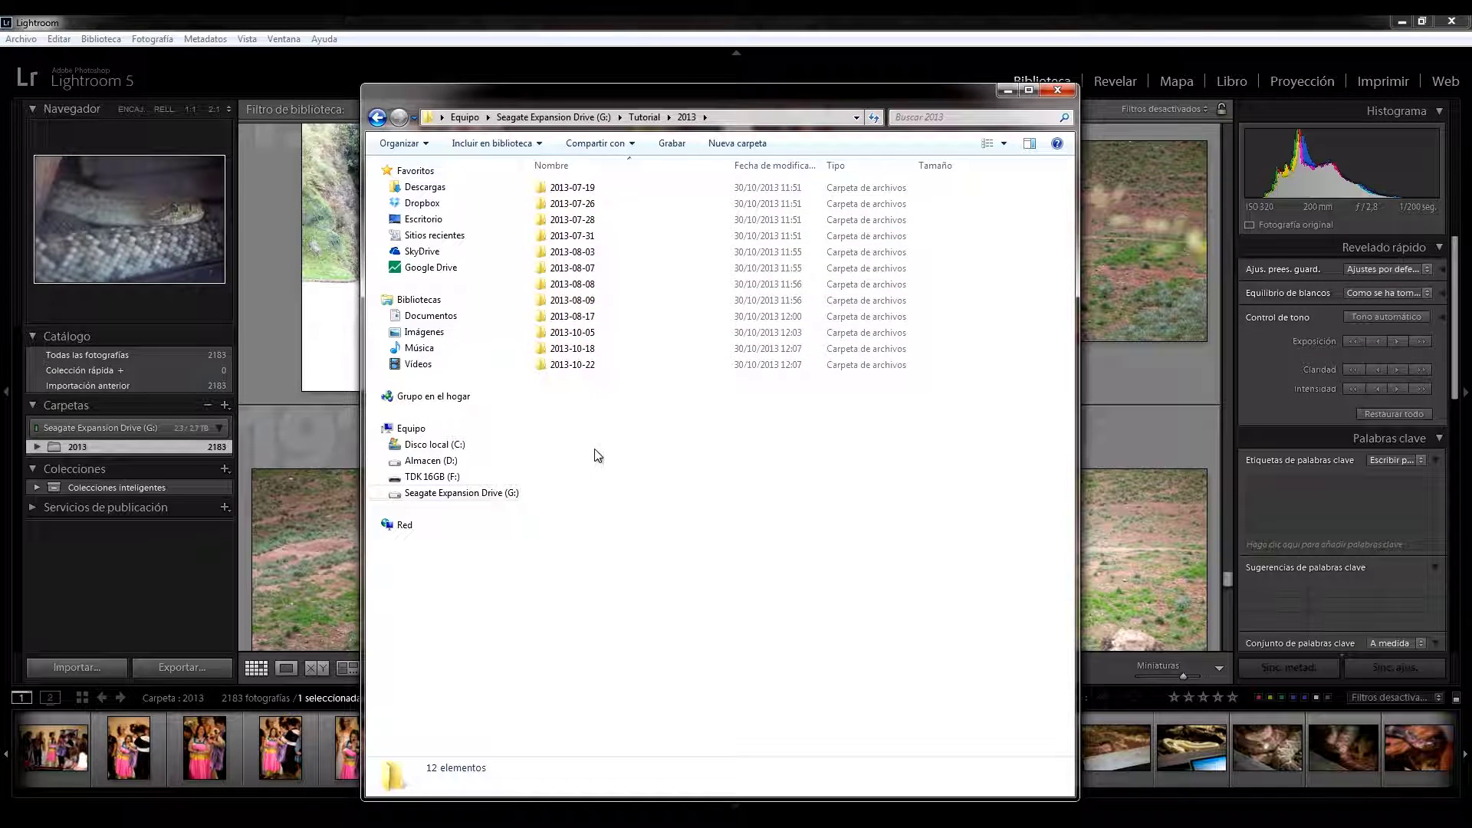
pyautogui.click(1059, 91)
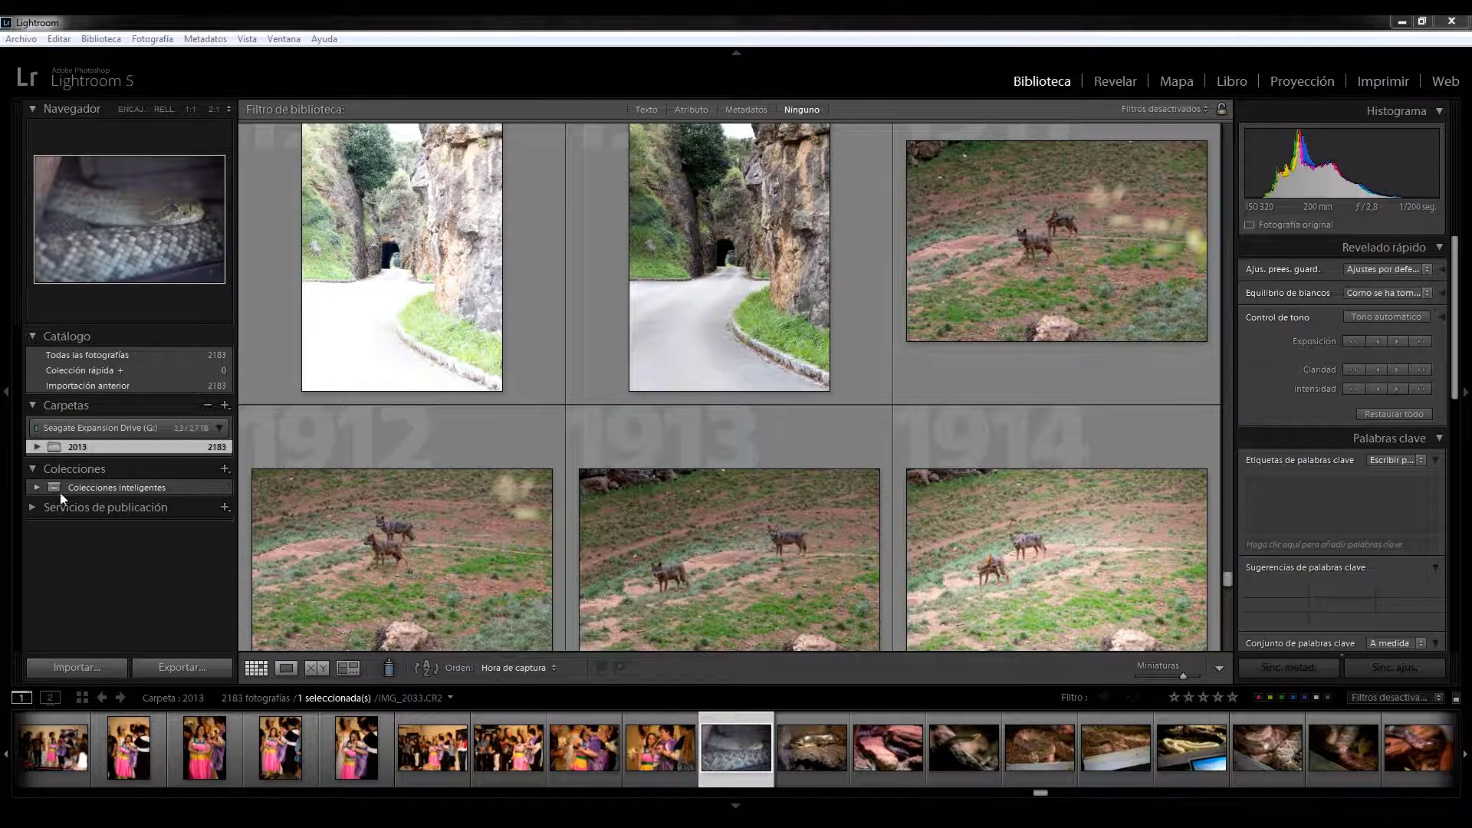
# Expand the 2013 folder in the catalog and view the photos in 2013-07-19, 2013-07-26 and 2013-07-28
pyautogui.click(36, 445)
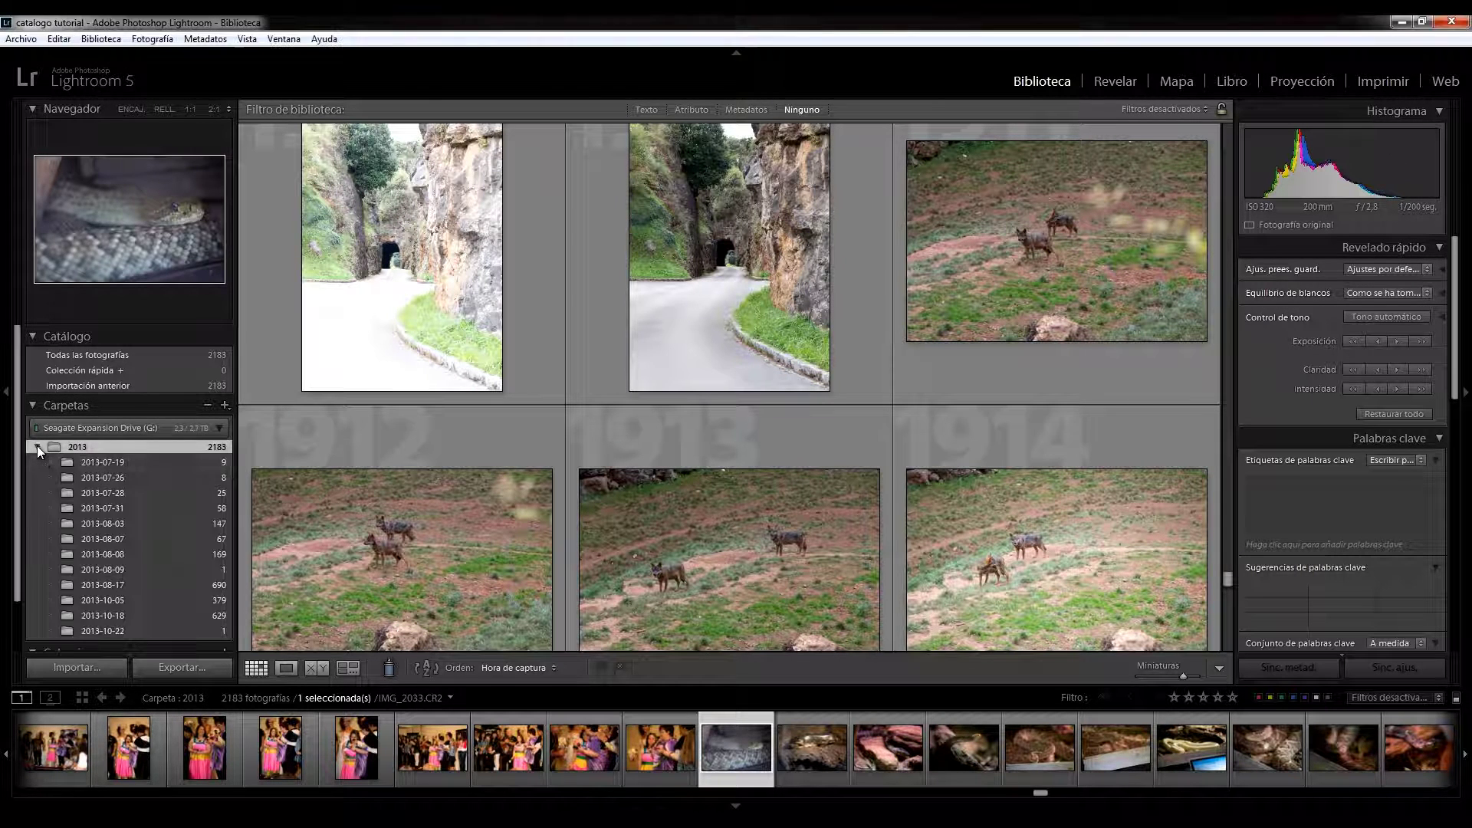
pyautogui.click(106, 462)
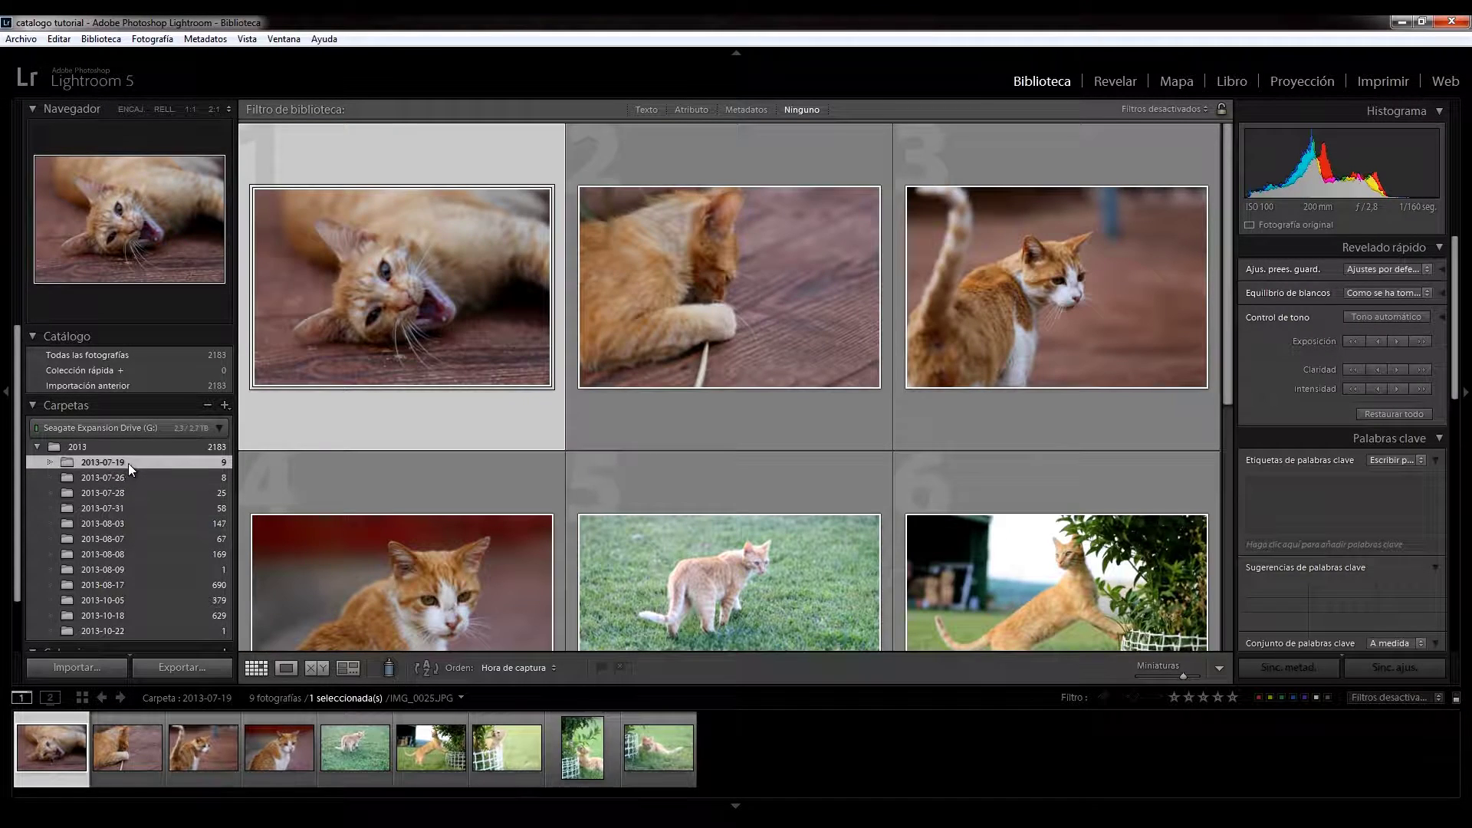
pyautogui.click(118, 476)
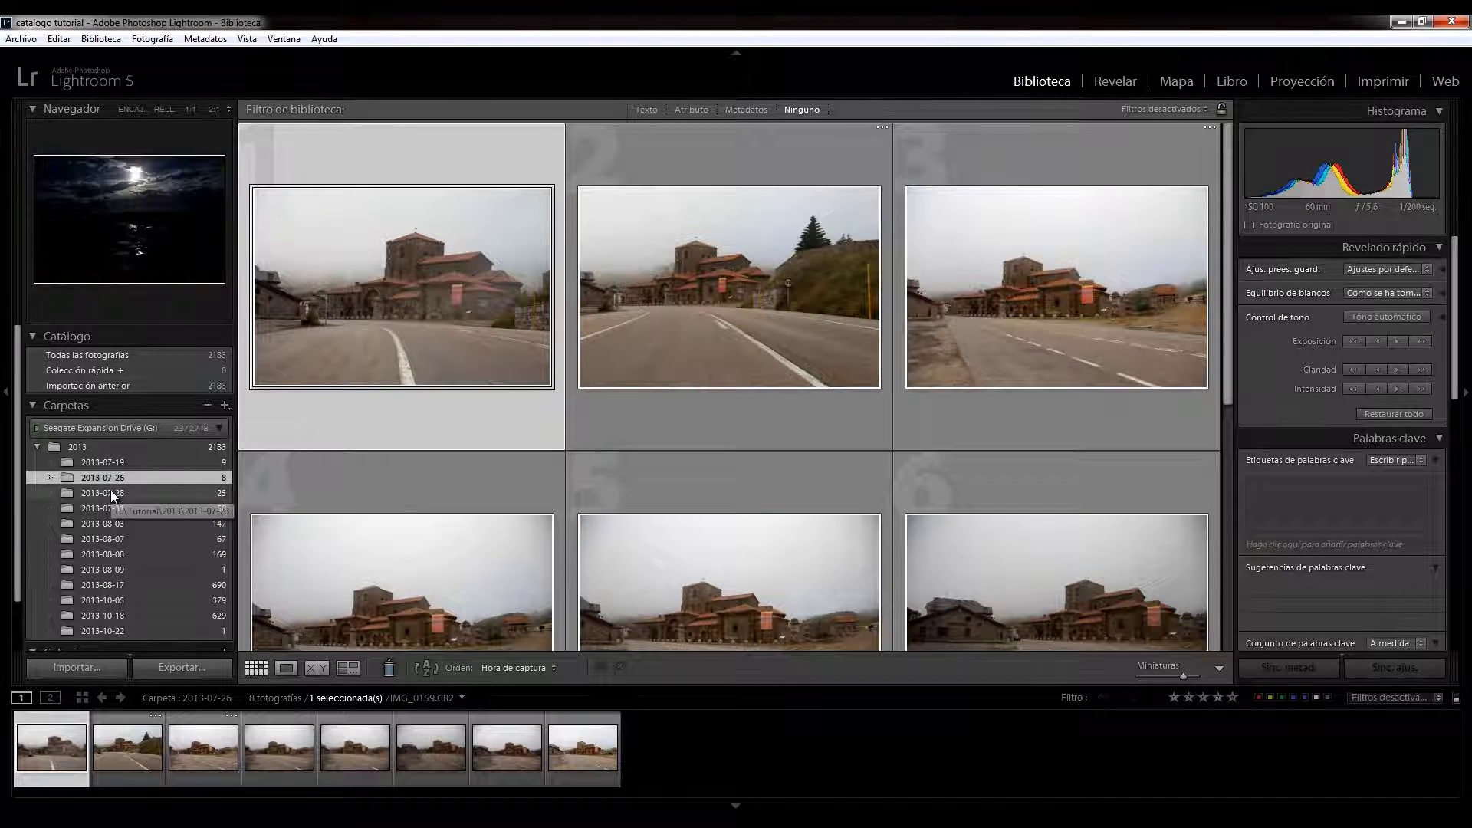
pyautogui.click(110, 491)
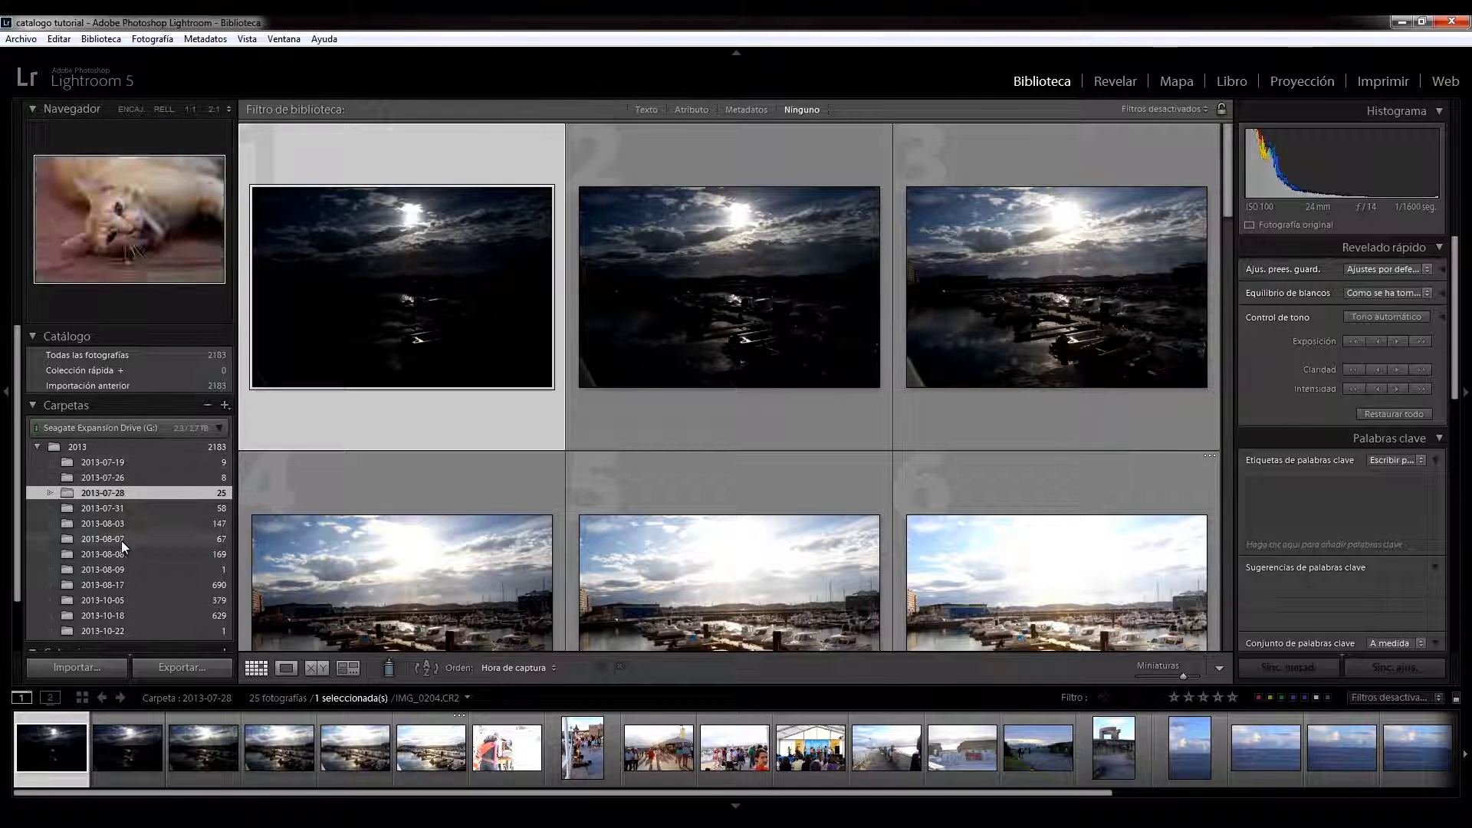
# Rename the catalog folder 2013-07-19 as "2013-07-19 gatos"
pyautogui.click(115, 466)
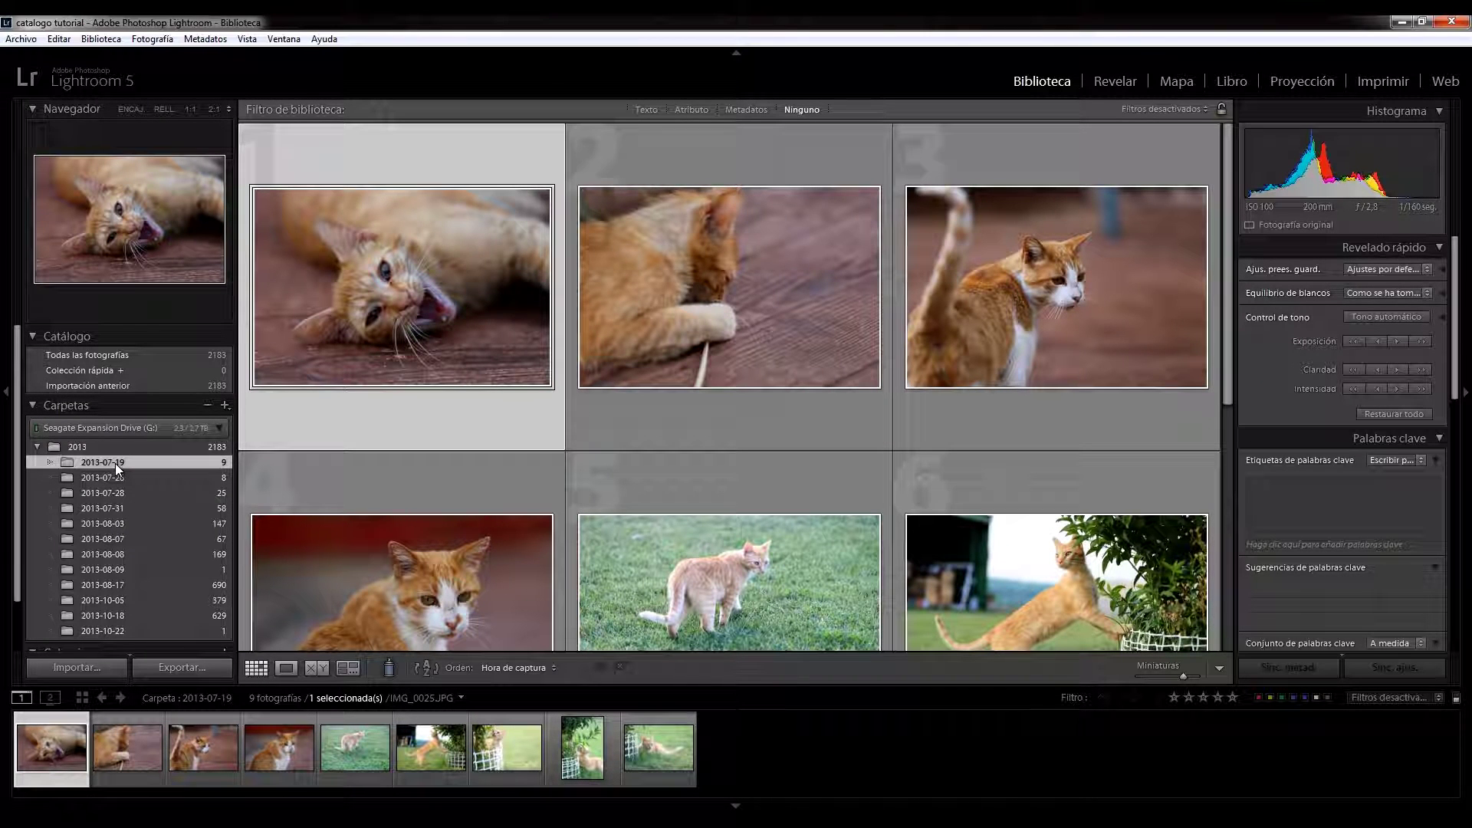
pyautogui.rightClick(113, 463)
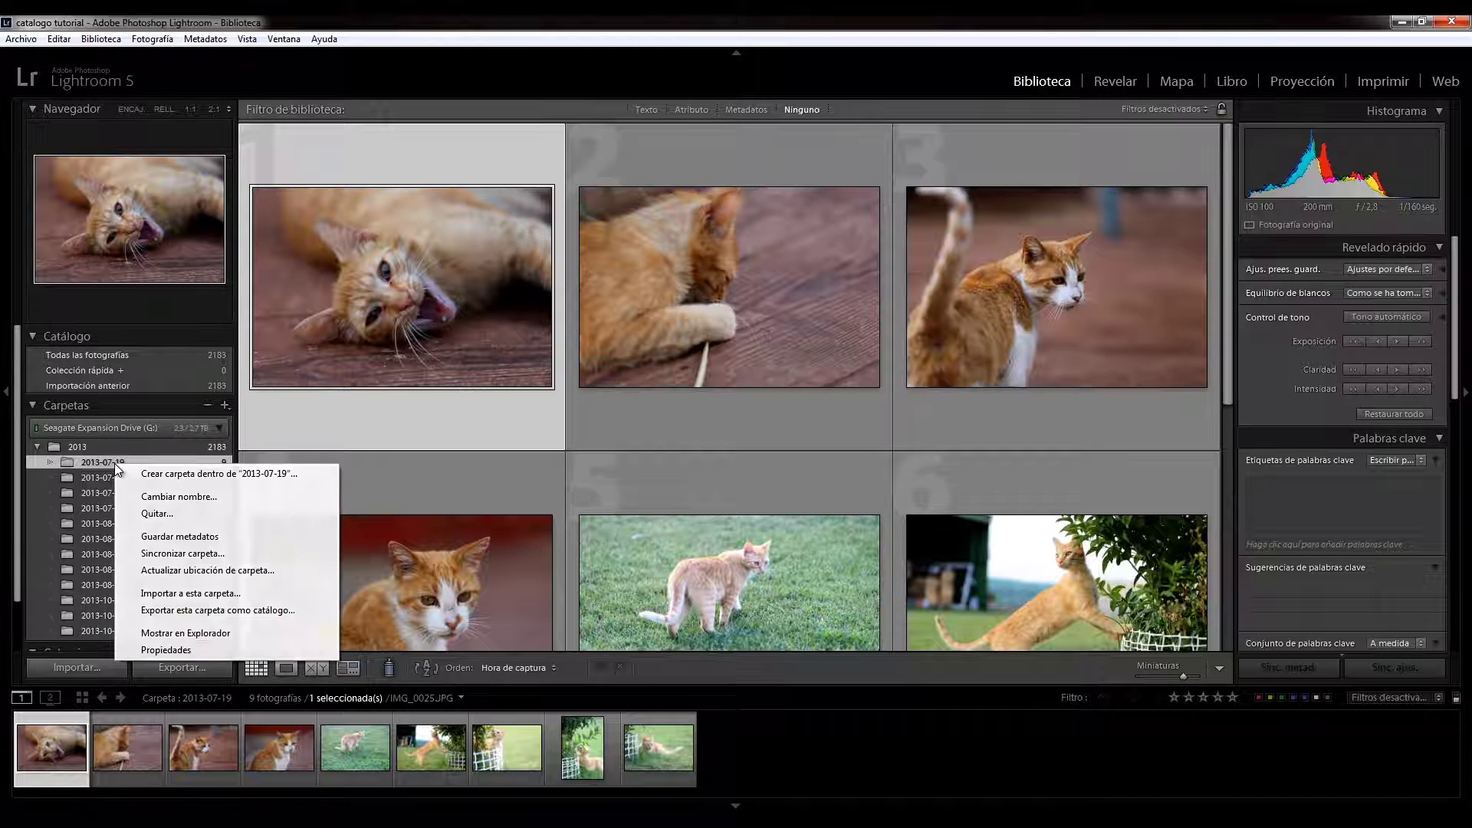
pyautogui.click(167, 499)
pyautogui.click(738, 397)
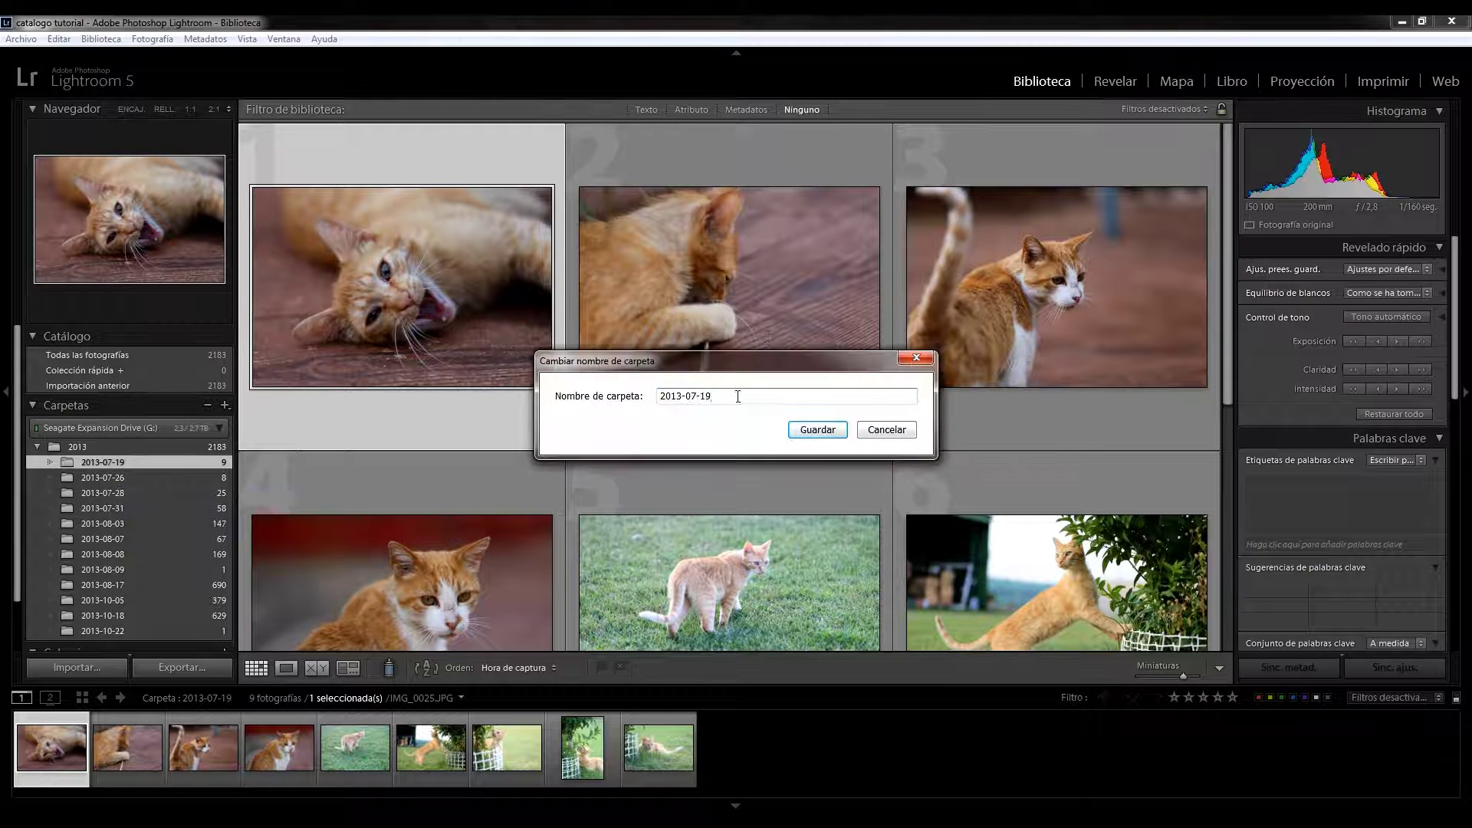
pyautogui.write('gatos')
pyautogui.click(817, 430)
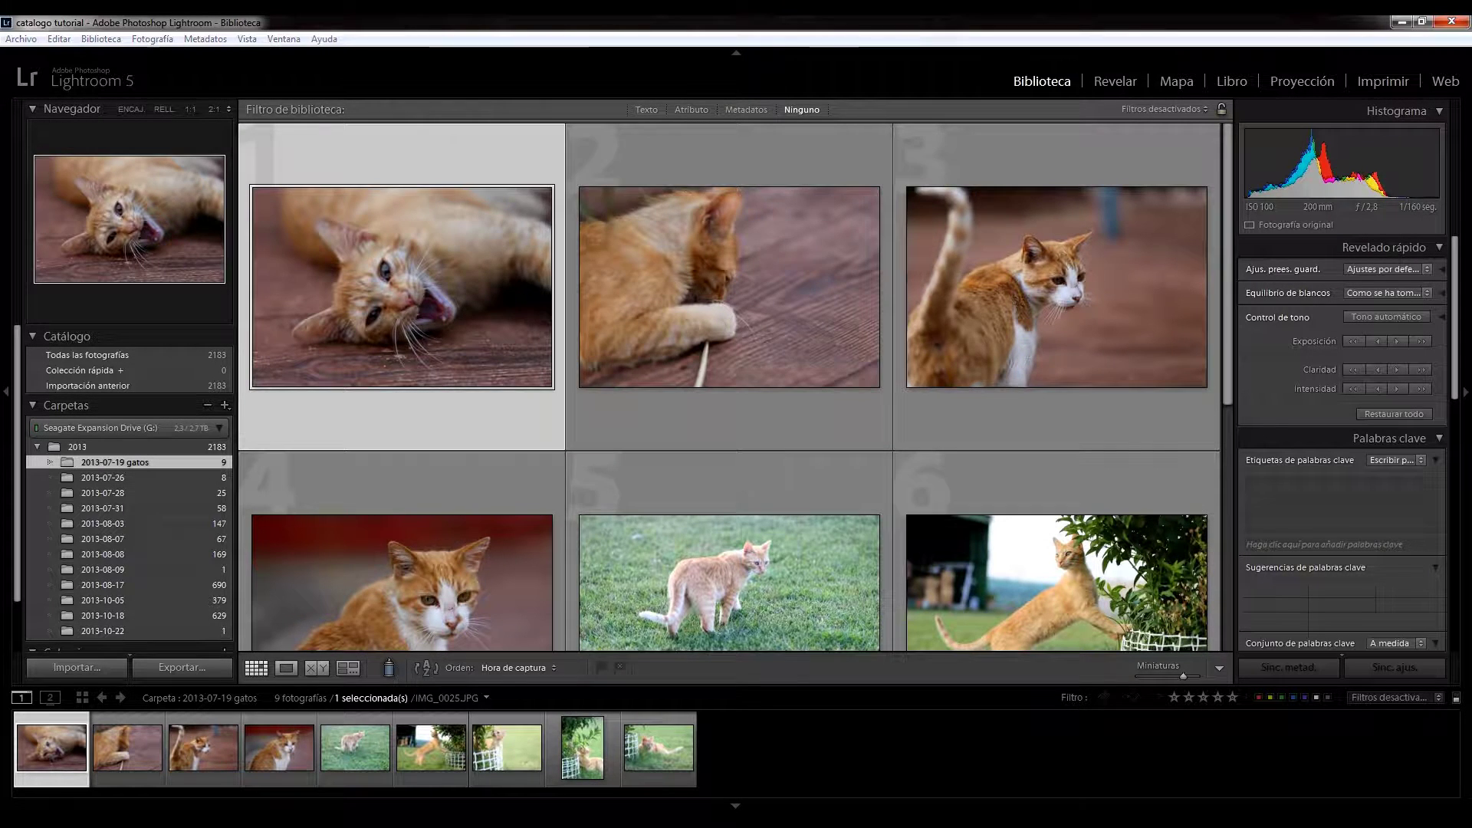
# In Windows Explorer, check the name of the first date folder inside Tutorial\2013 on the G: drive, and close the window
pyautogui.press('super+e')
pyautogui.click(446, 493)
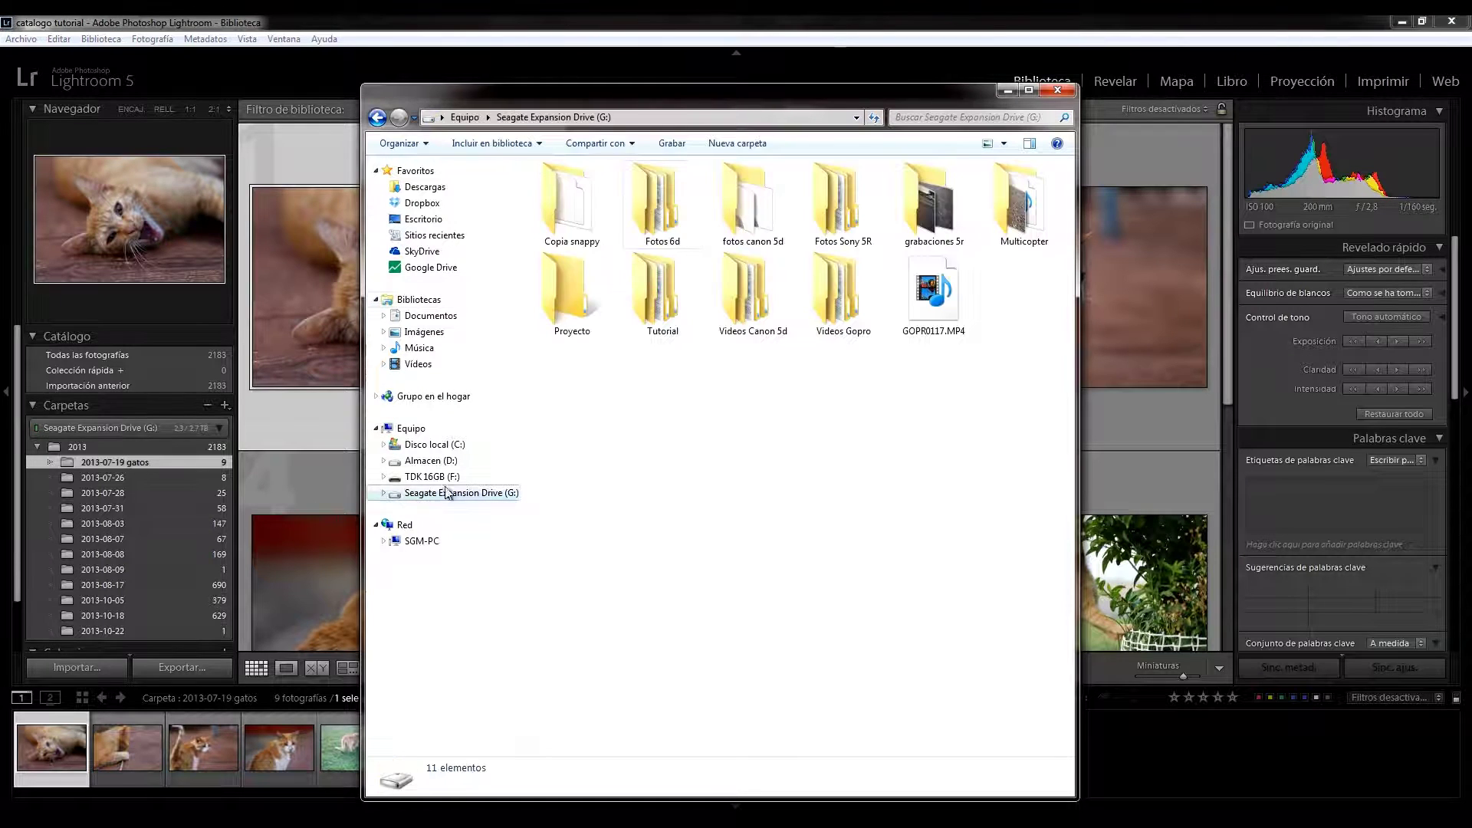
pyautogui.doubleClick(661, 299)
pyautogui.doubleClick(592, 192)
pyautogui.click(612, 190)
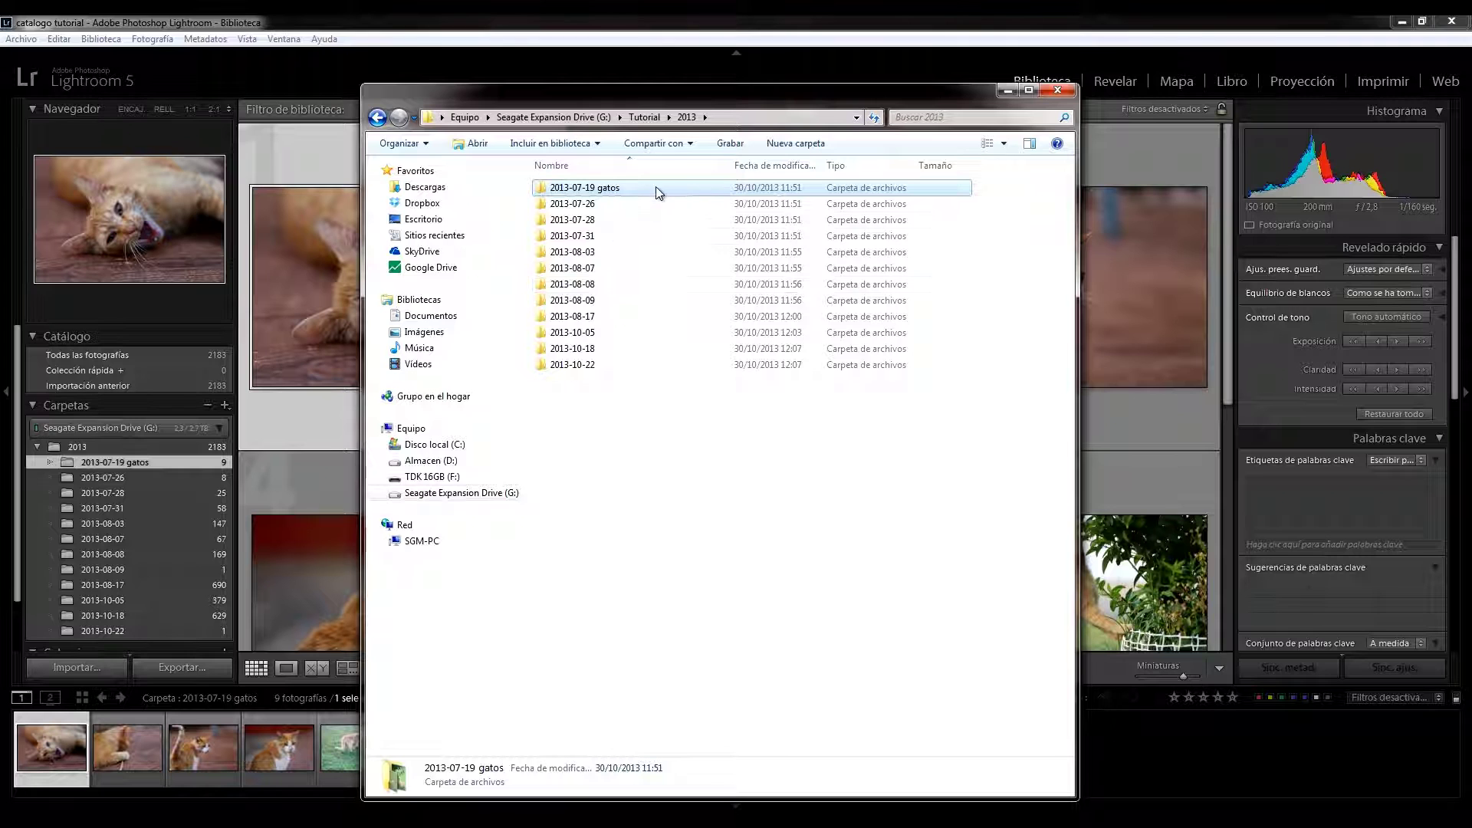
pyautogui.click(1057, 89)
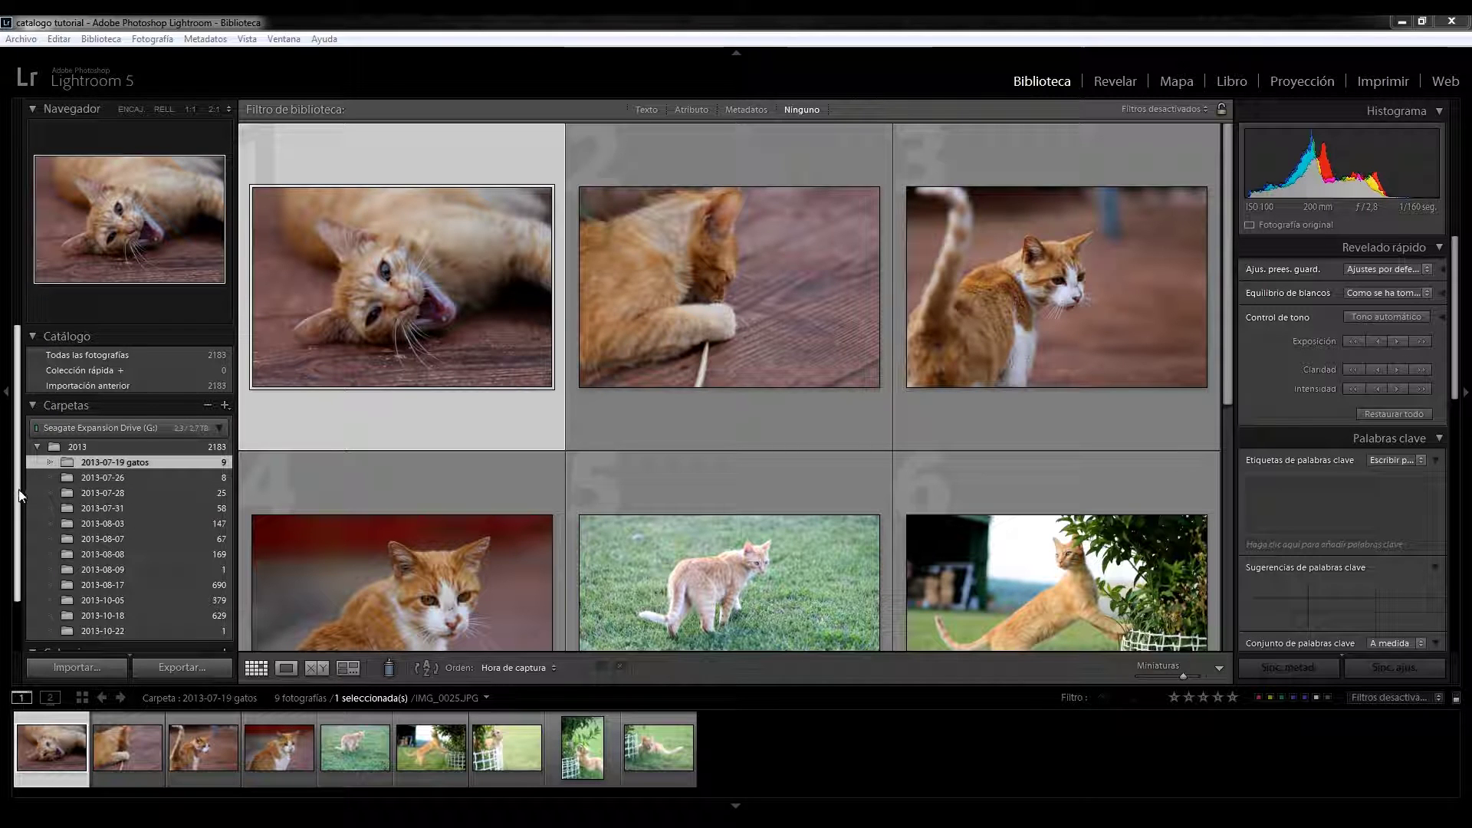
pyautogui.scroll(-3, 19, 508)
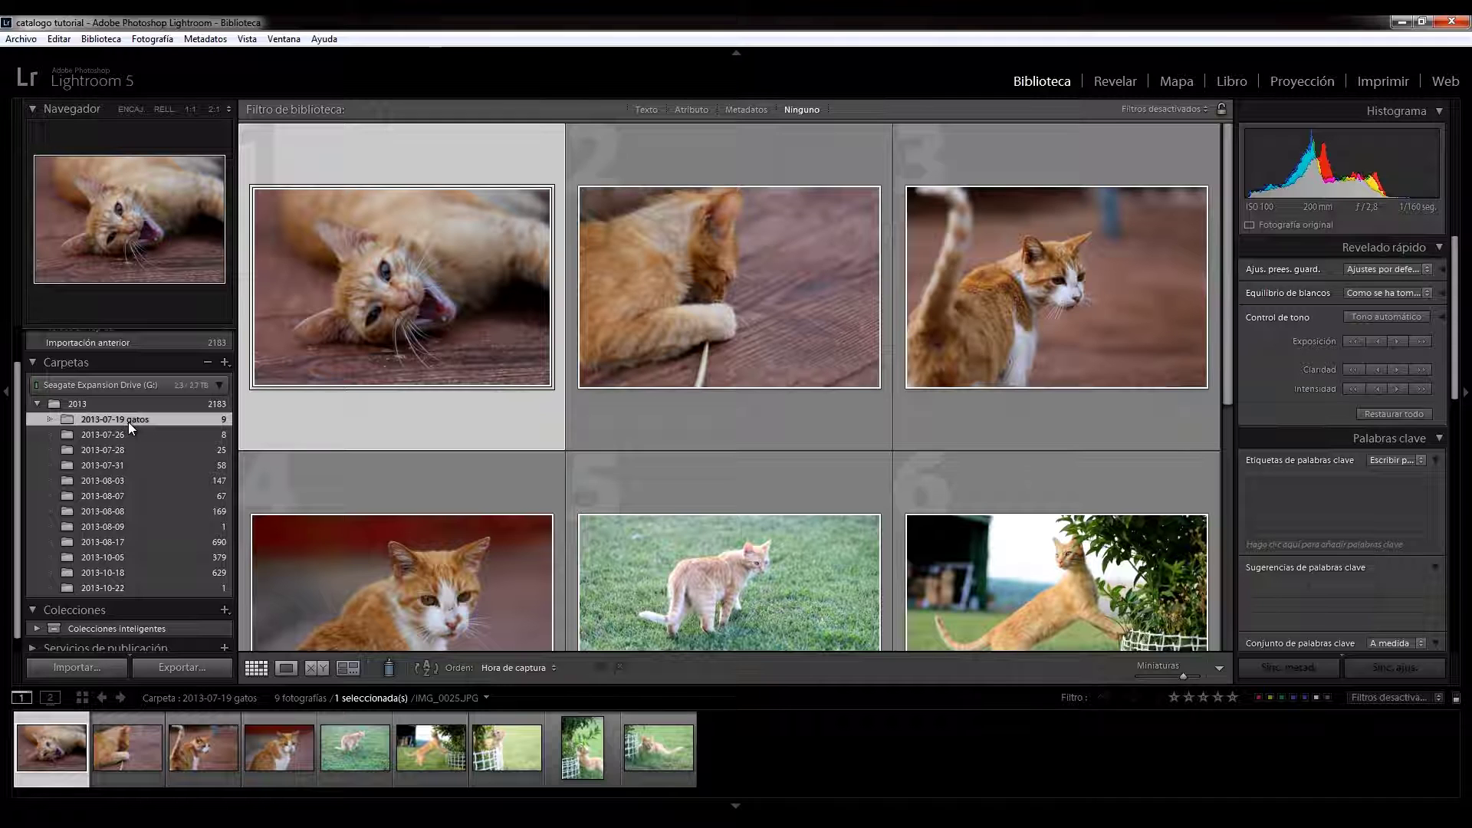
pyautogui.moveTo(107, 453)
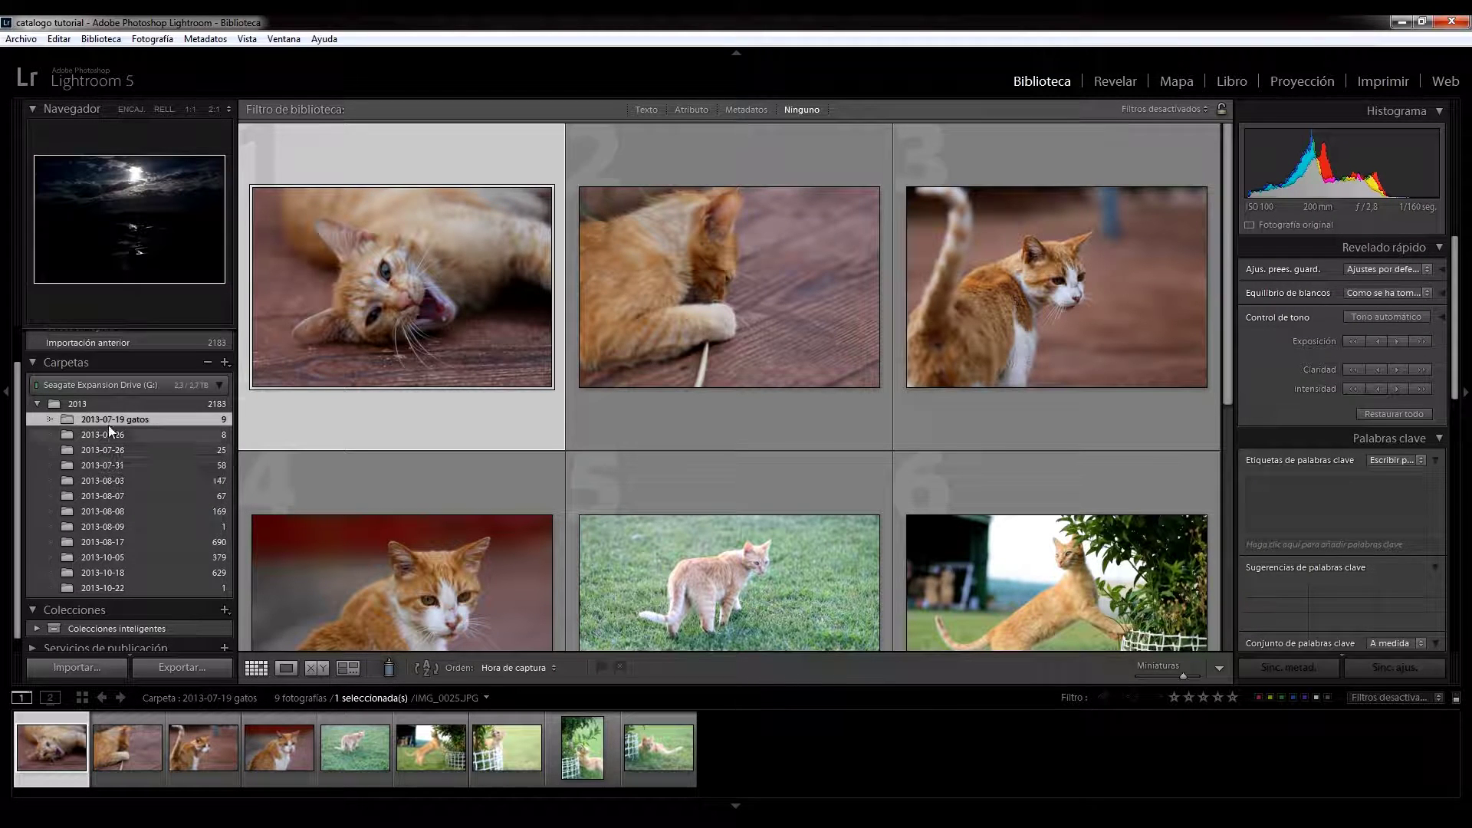
pyautogui.moveTo(108, 418)
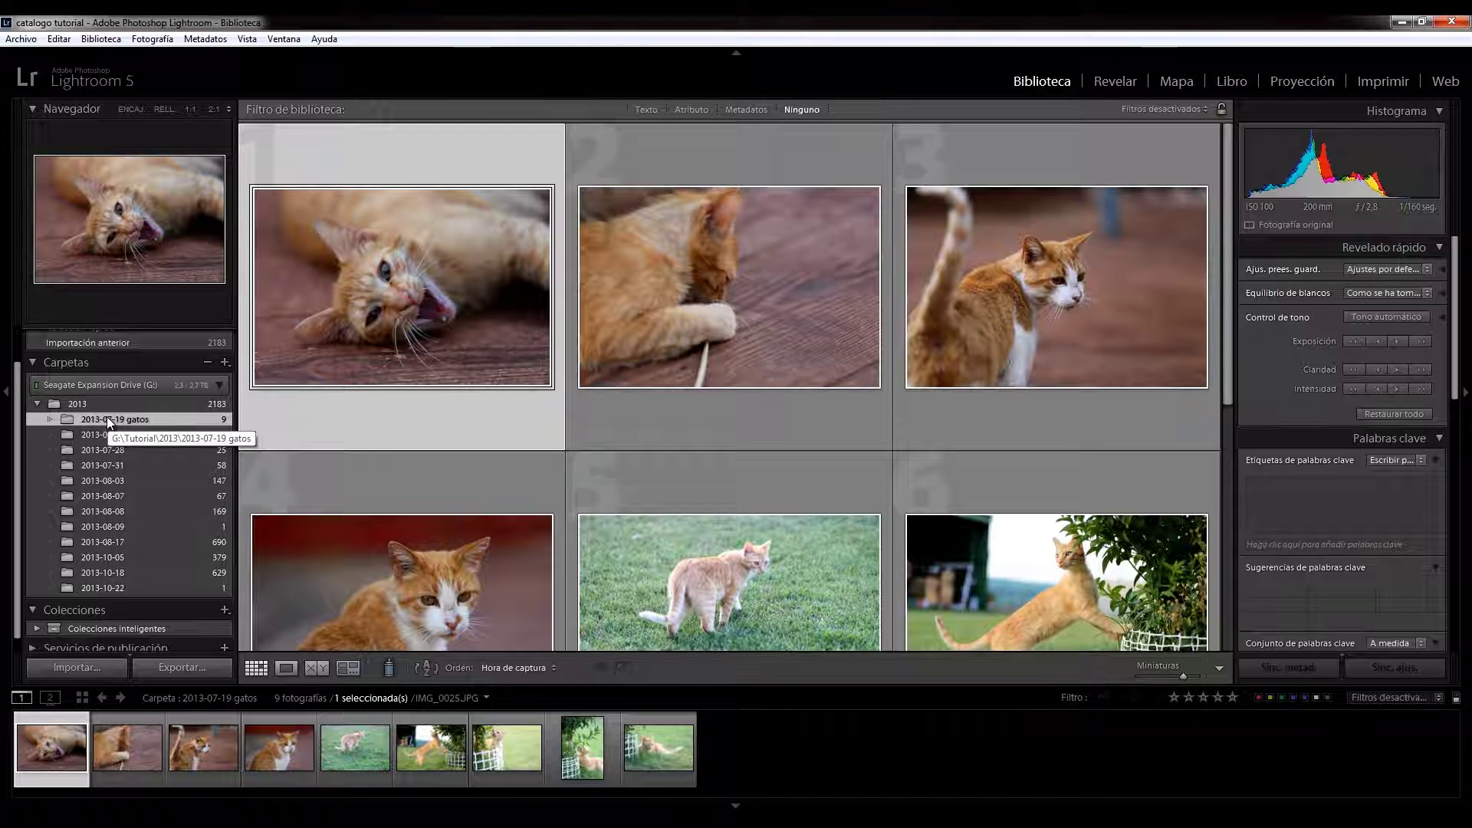
pyautogui.press('Delete')
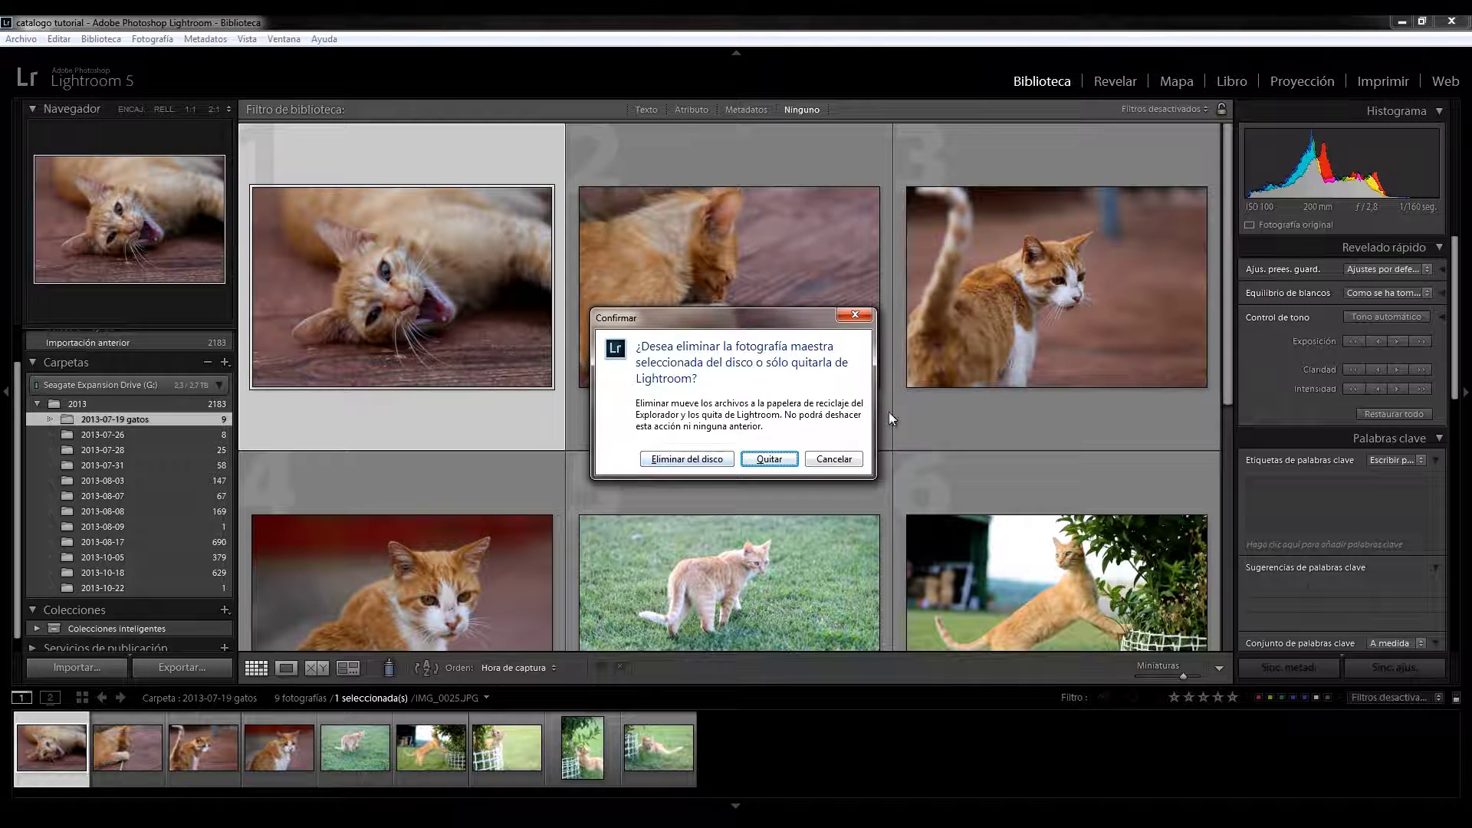
pyautogui.click(844, 460)
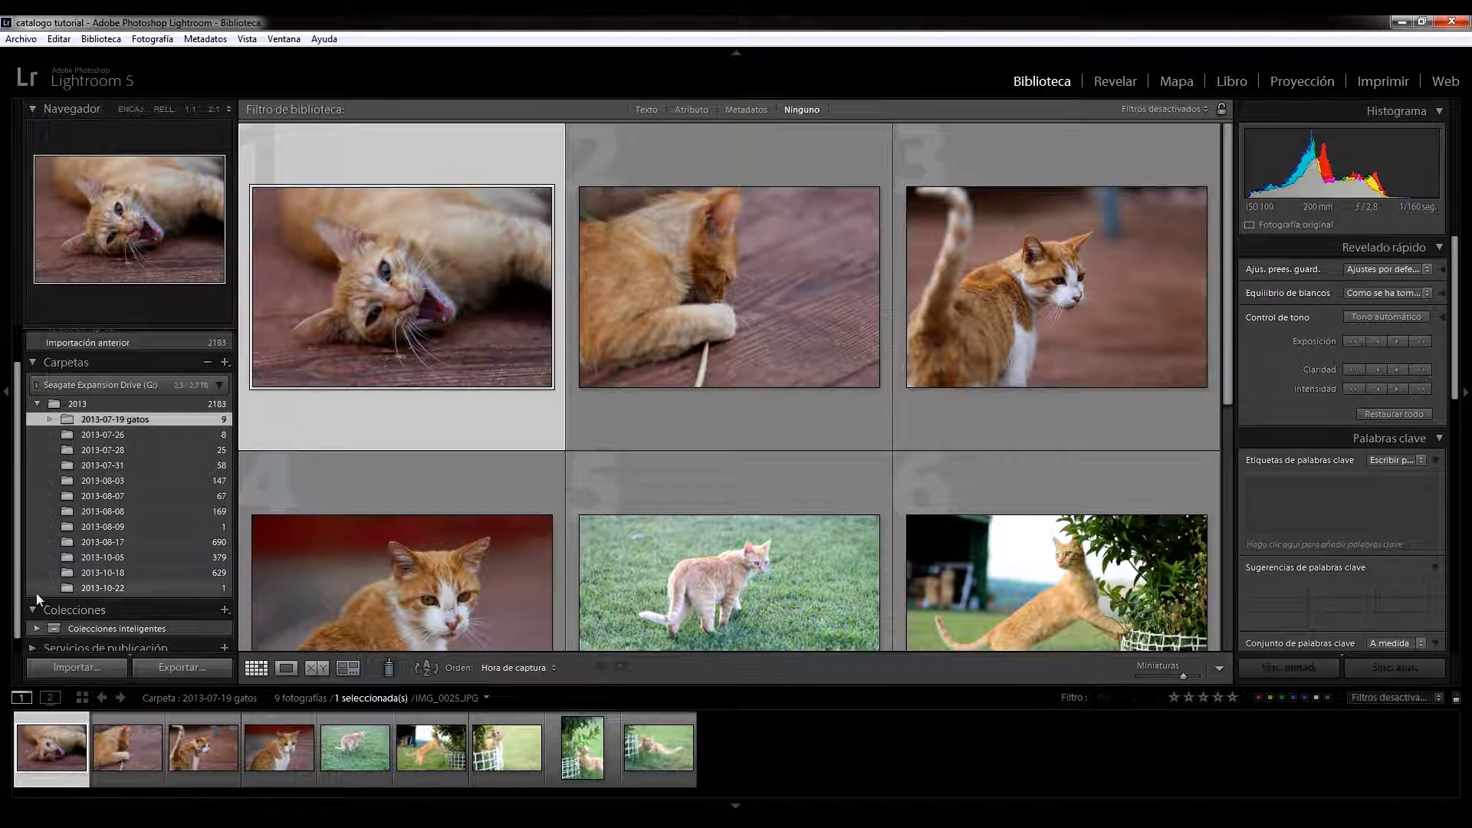
# Start an import and choose the folder "2009_08_30 estreno 5d" inside "fotos canon 5d" on the G: drive as the source
pyautogui.click(95, 664)
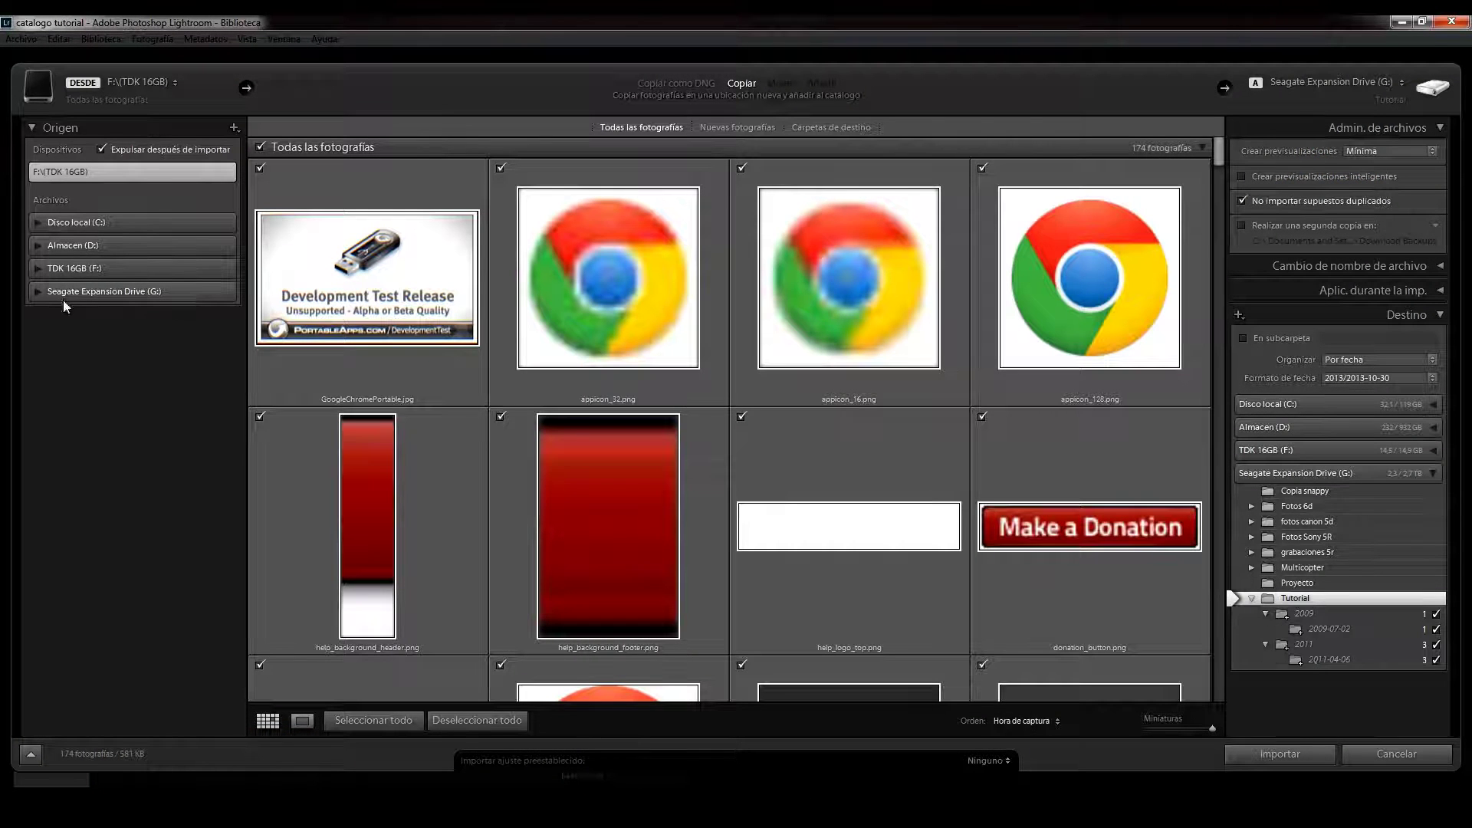
pyautogui.click(63, 297)
pyautogui.click(45, 325)
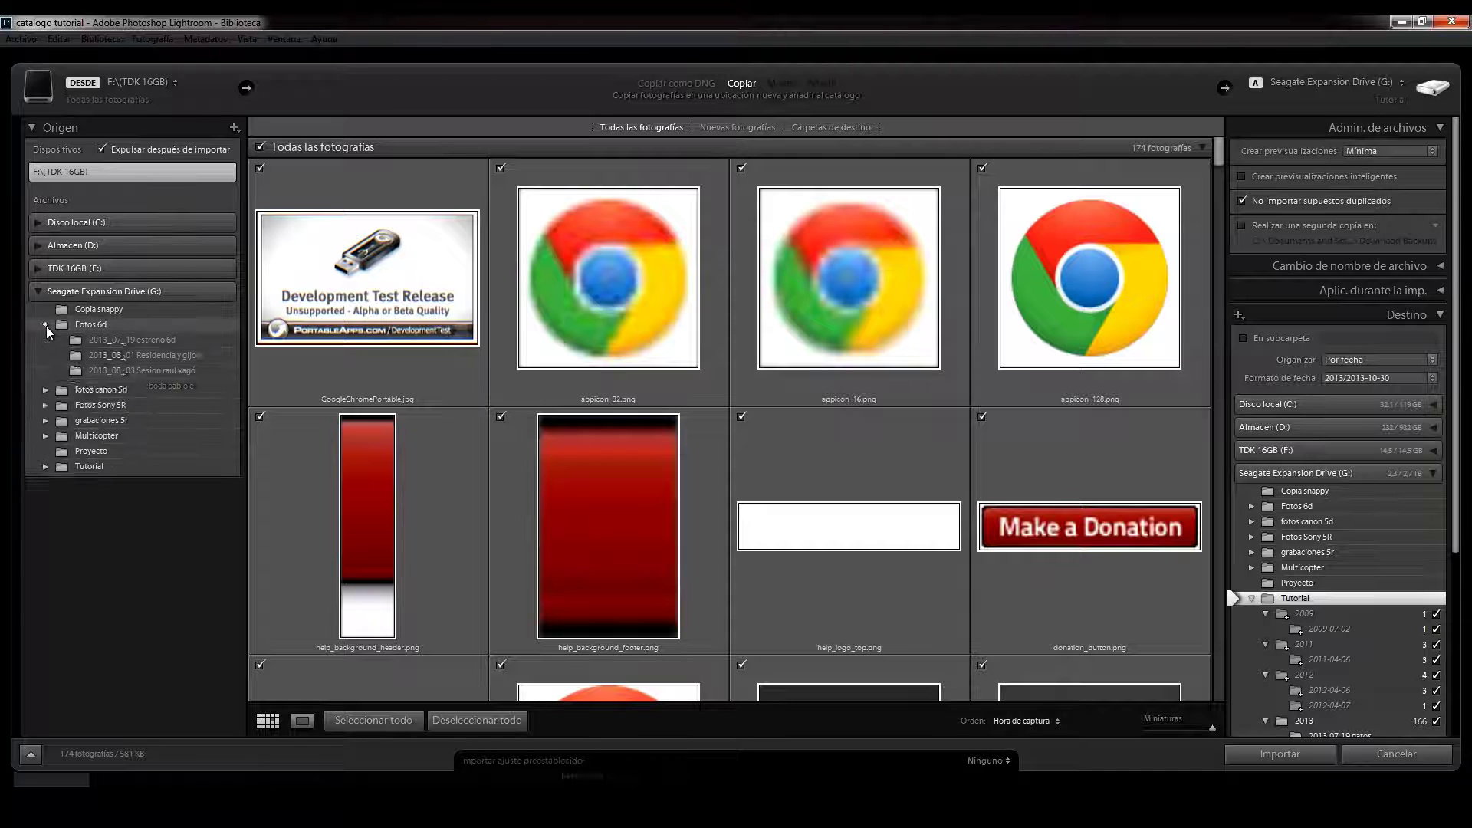
pyautogui.click(47, 448)
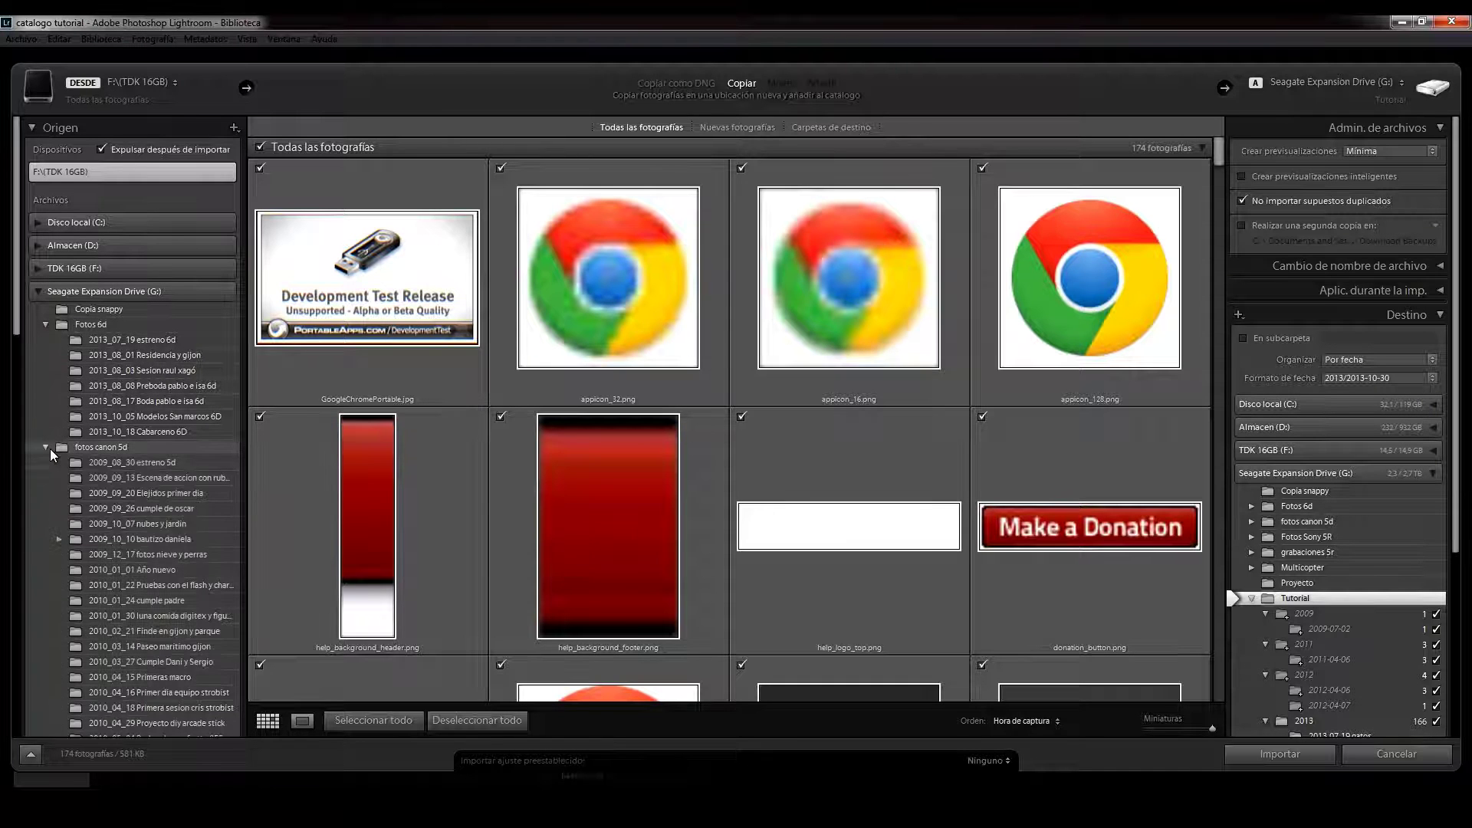
pyautogui.click(175, 461)
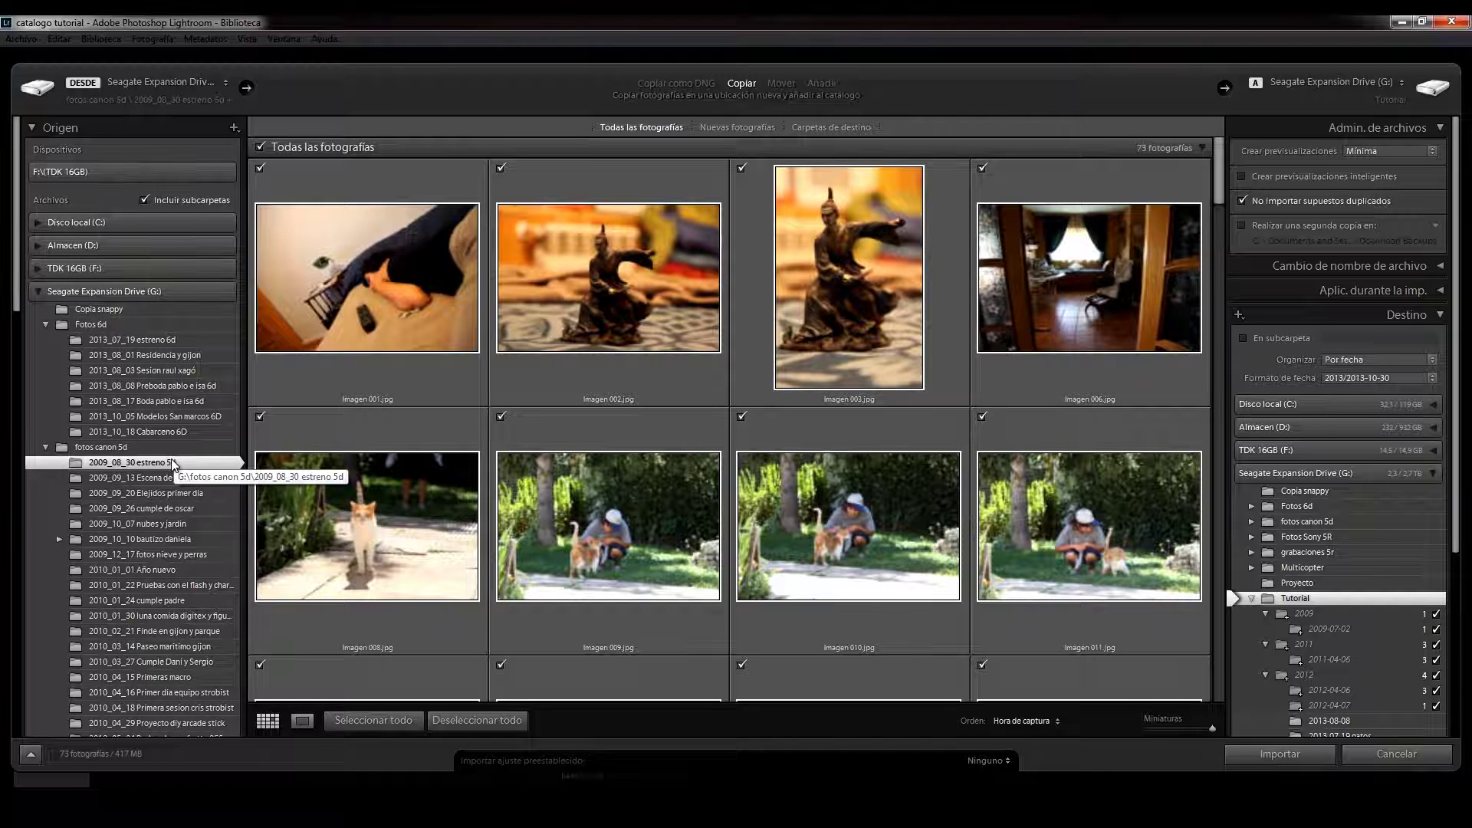
# Set the import to go into one folder, in a subfolder named "estreno 5d" under Tutorial, and cancel the import
pyautogui.click(1353, 359)
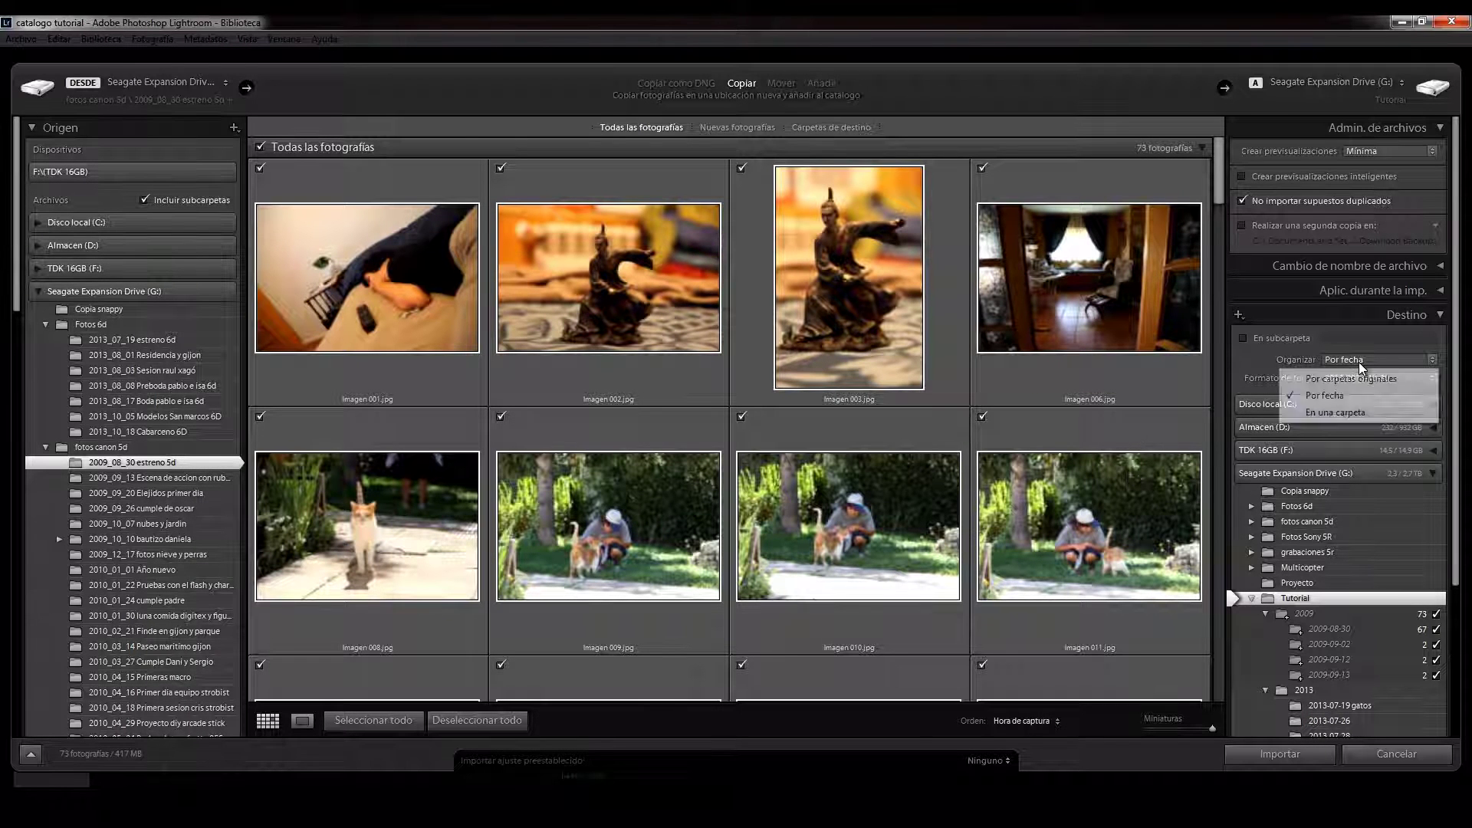
pyautogui.click(1366, 414)
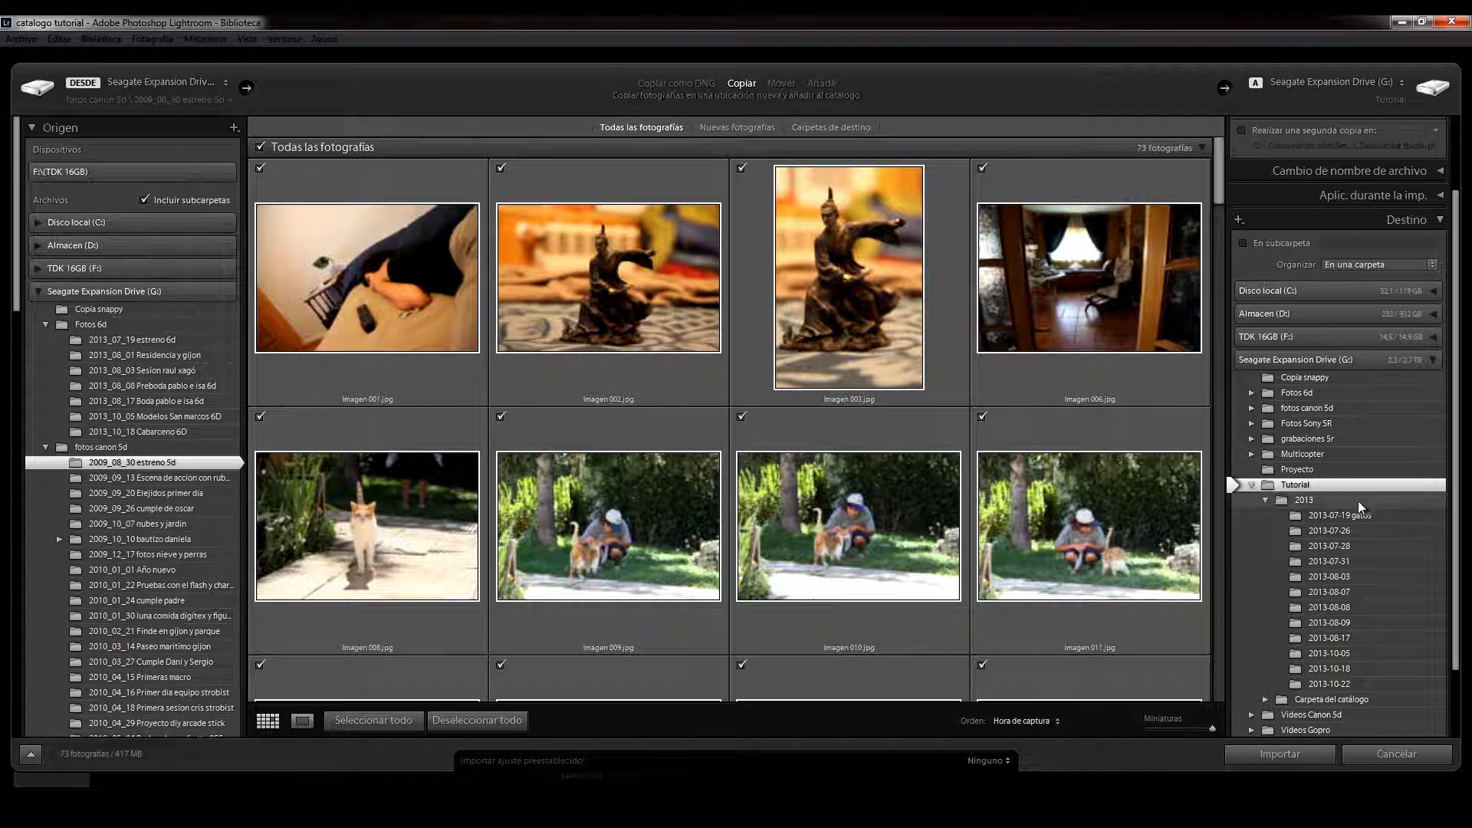
pyautogui.click(1299, 245)
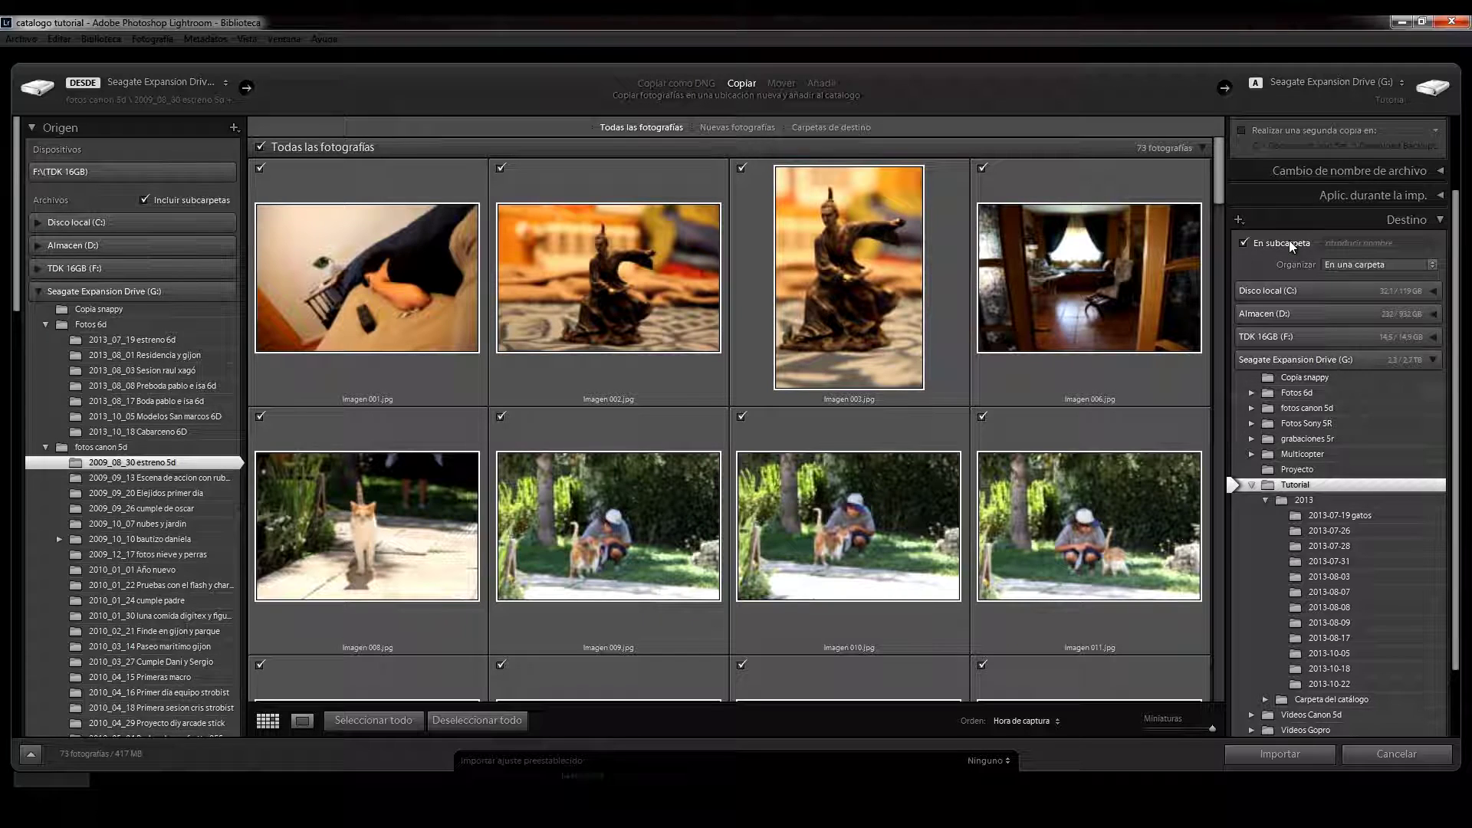
pyautogui.click(1387, 245)
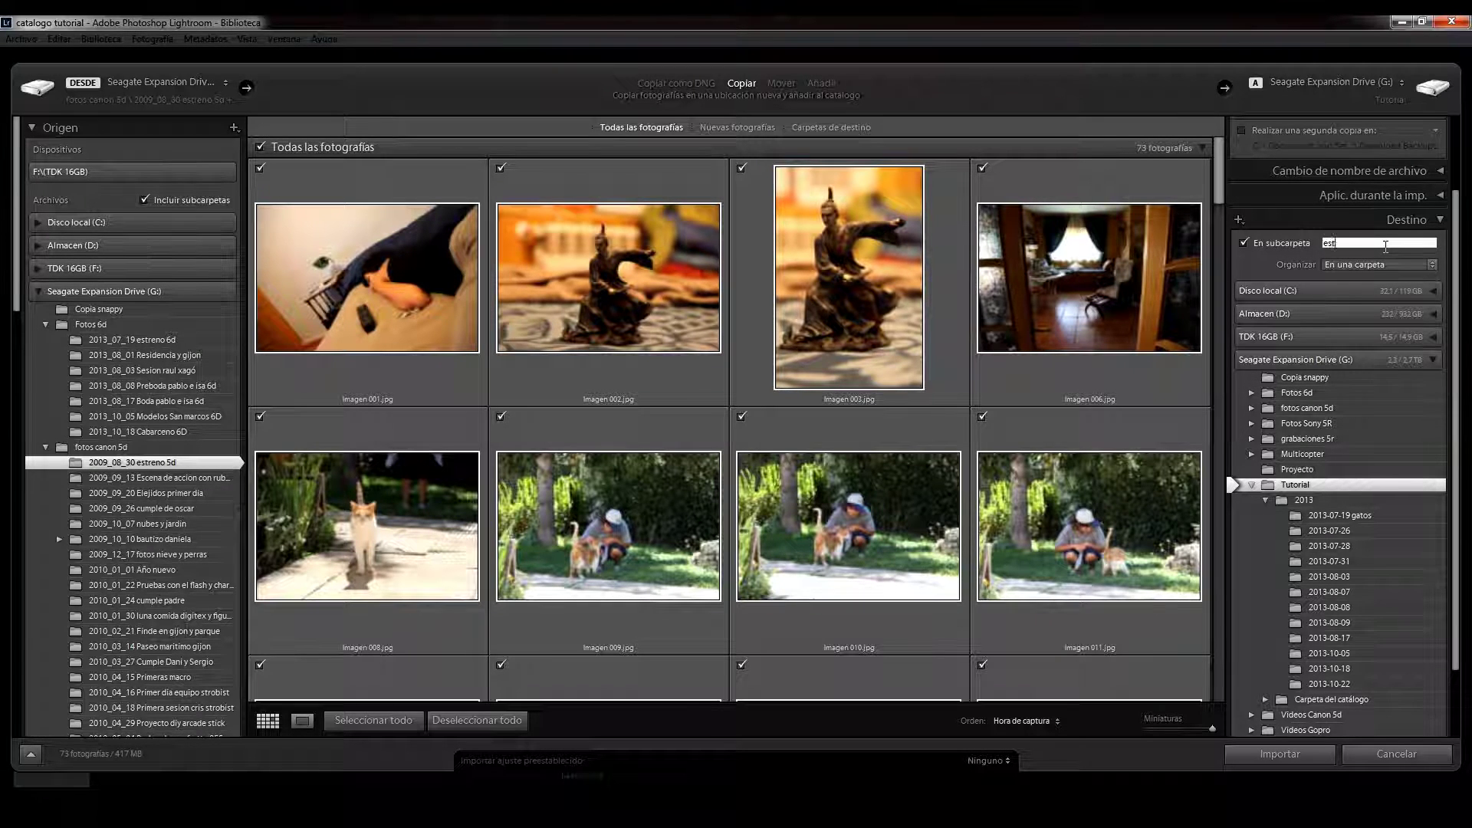
pyautogui.press('Return')
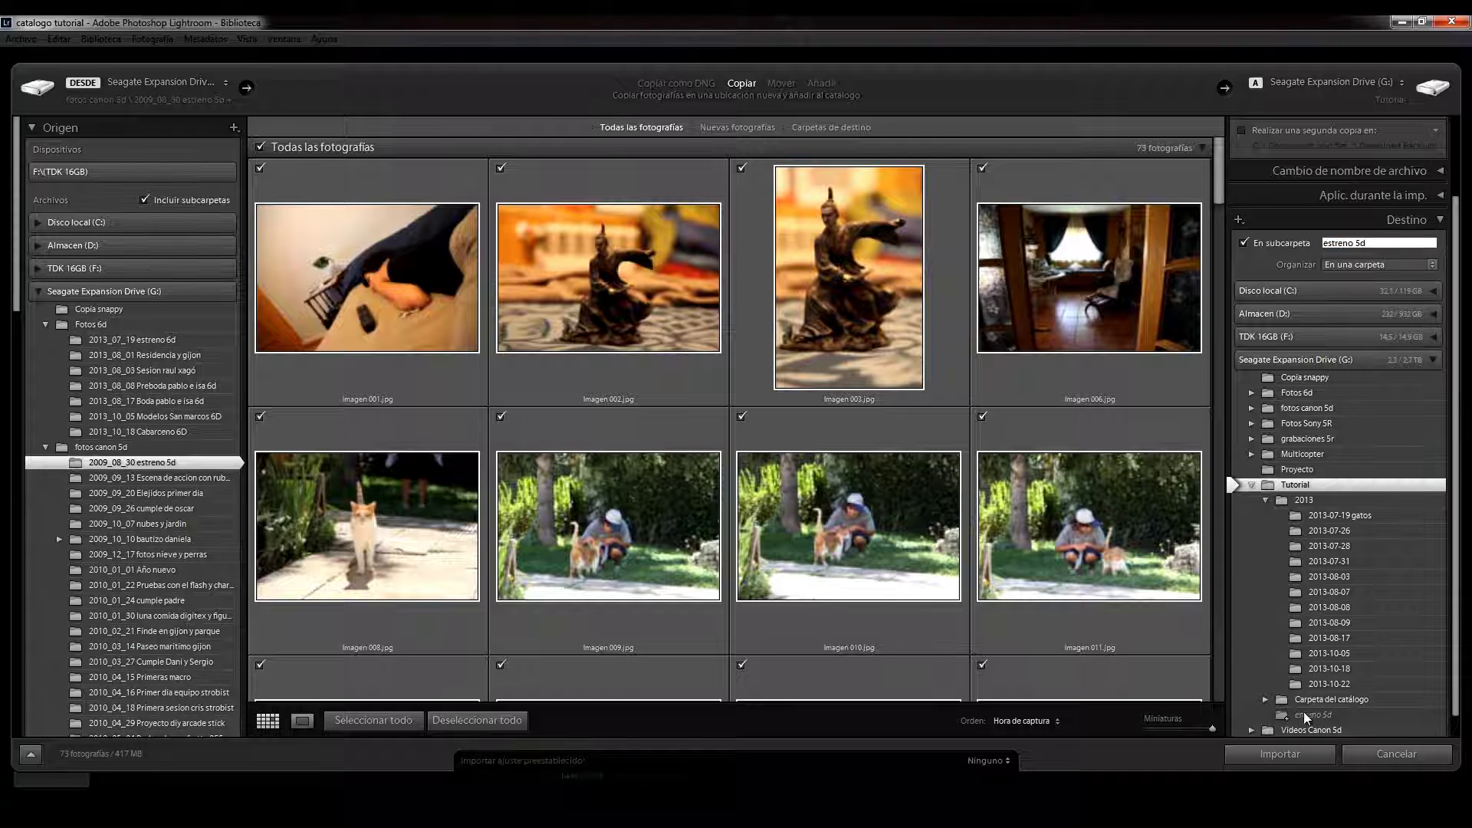
pyautogui.scroll(-1, 1316, 719)
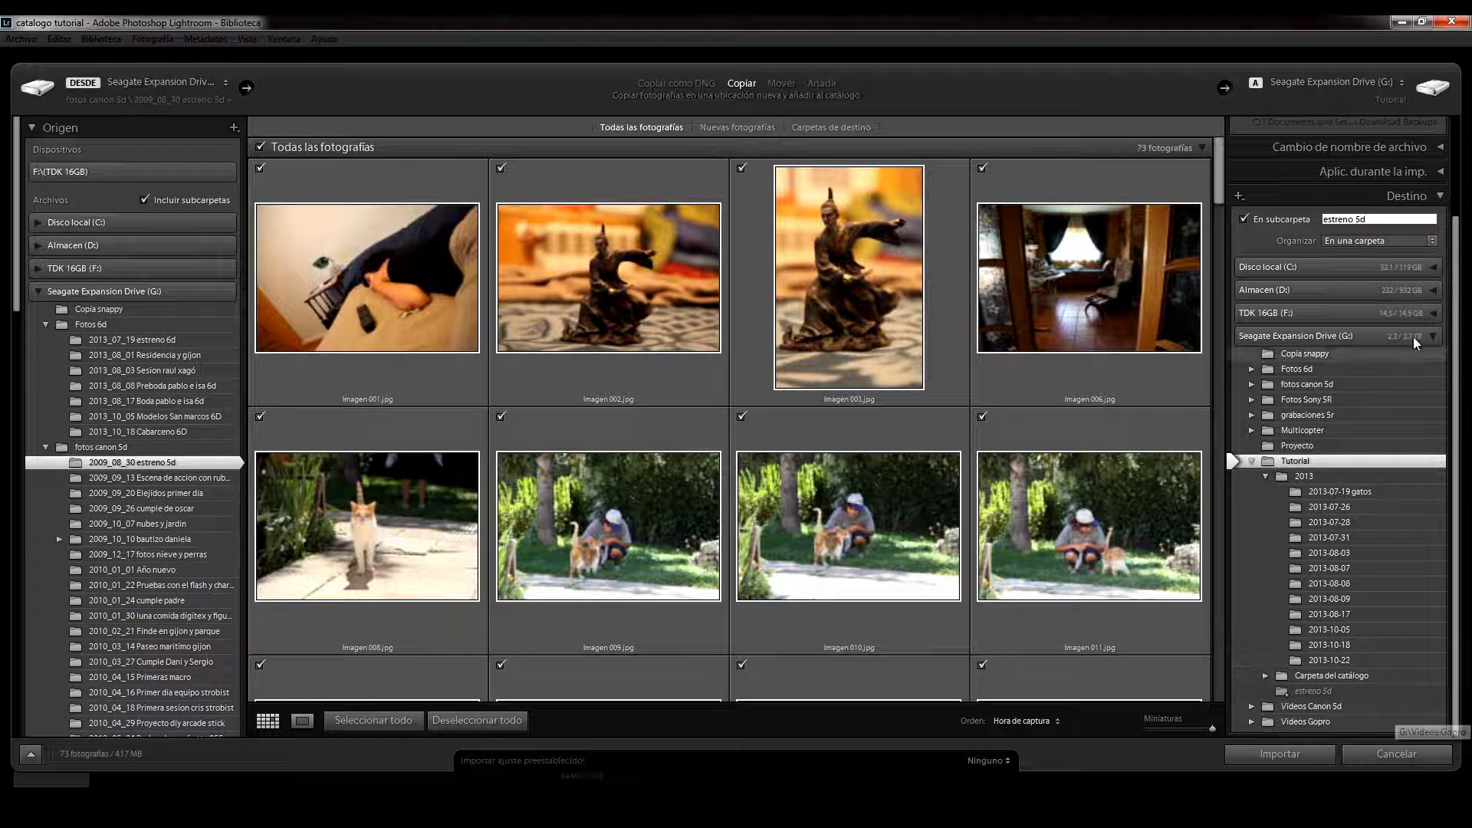
pyautogui.click(1406, 241)
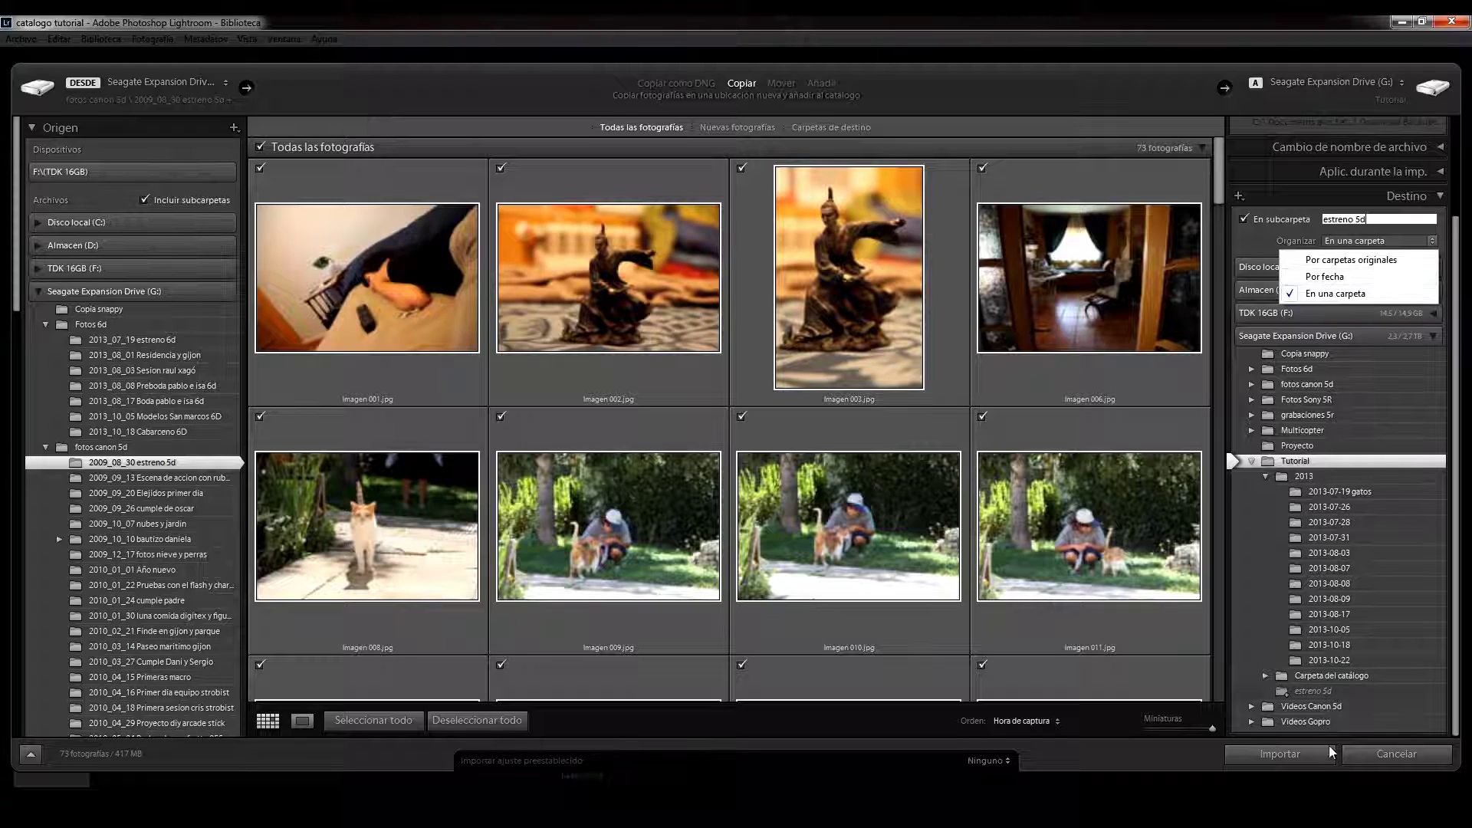
pyautogui.click(1394, 765)
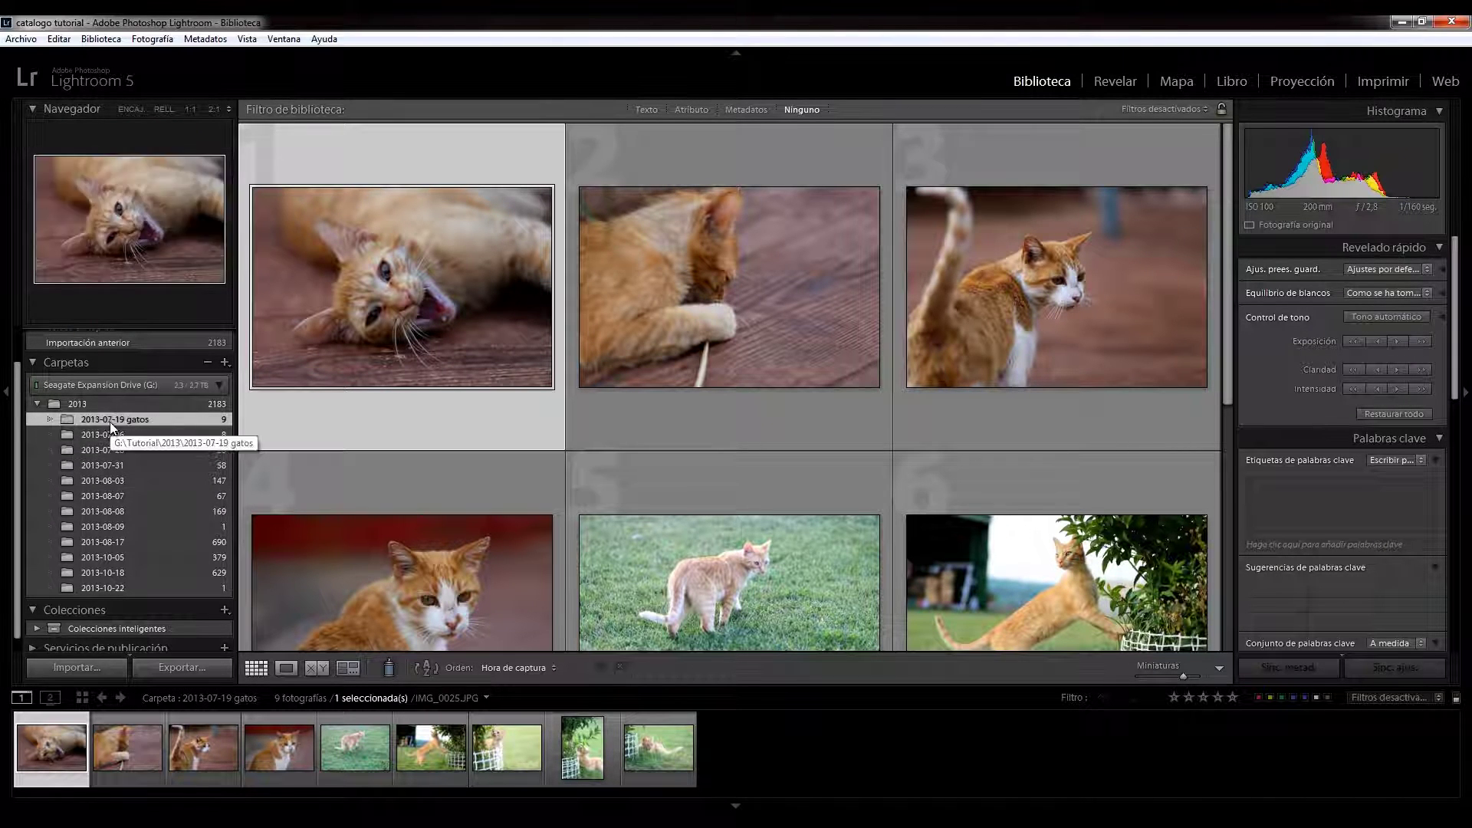
# View all the photos of the catalog's 2013 folder, and collapse and re-expand its date folders
pyautogui.click(39, 402)
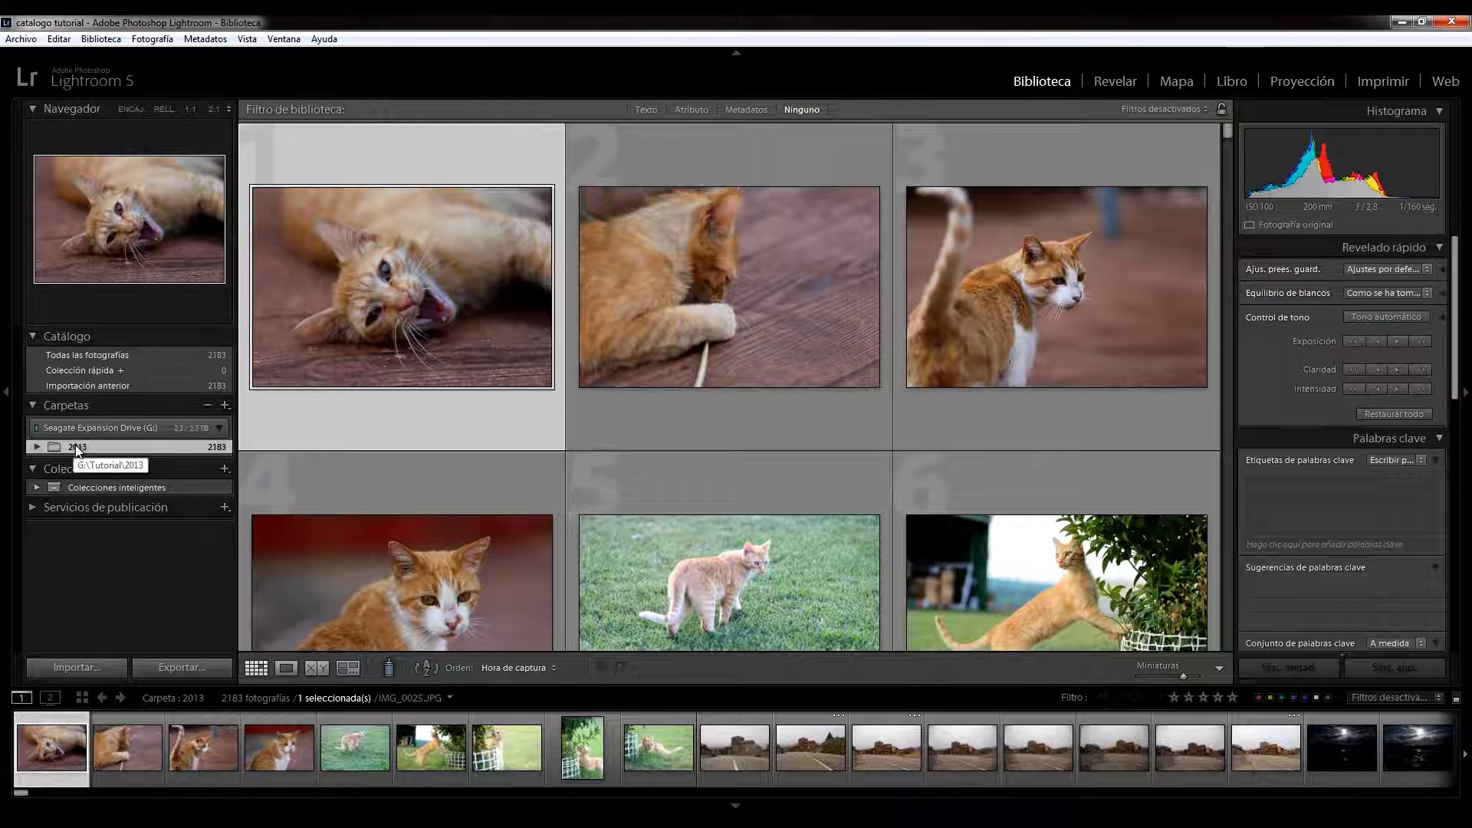
pyautogui.click(36, 446)
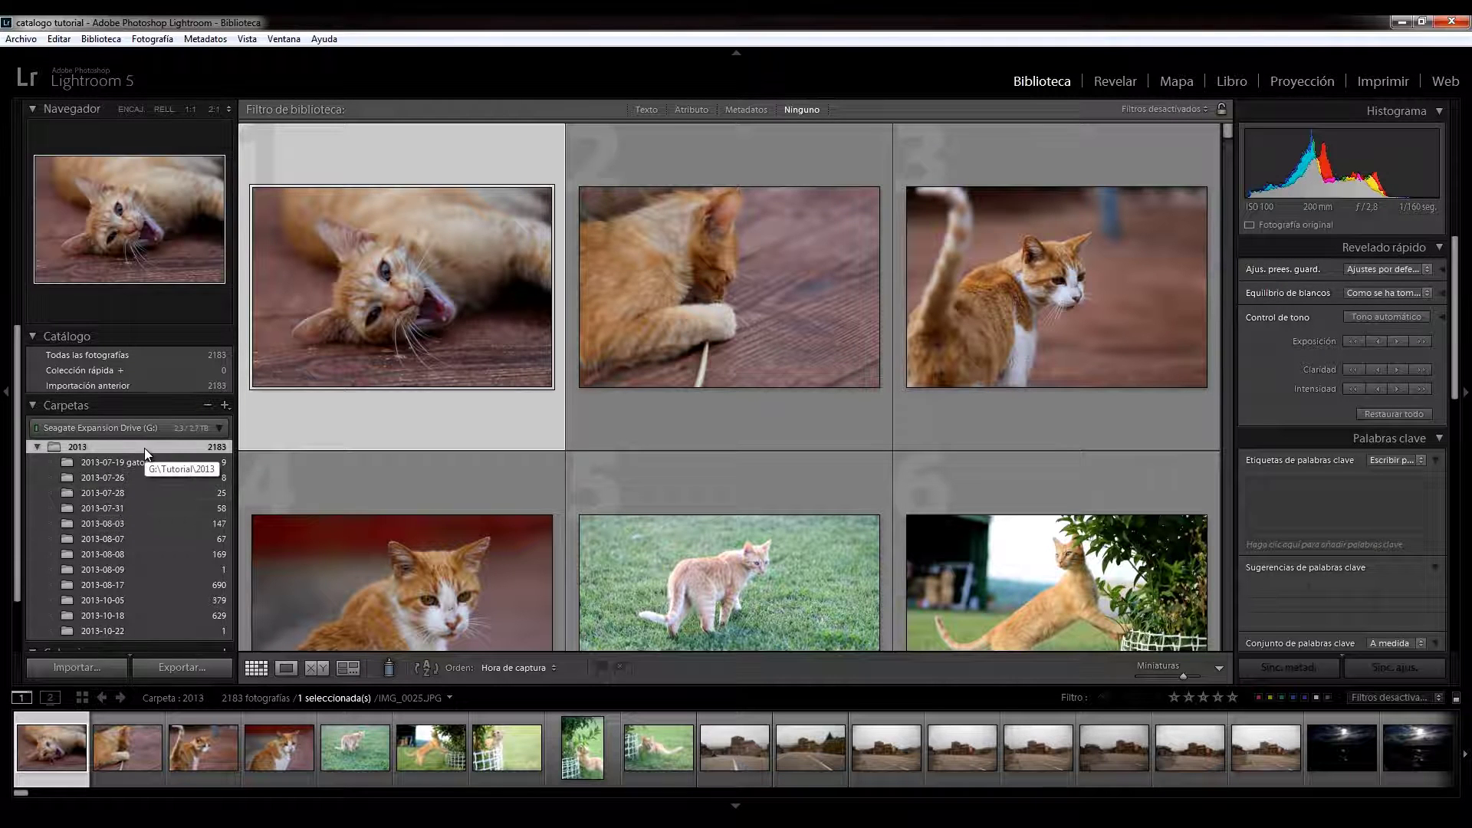
pyautogui.moveTo(15, 444); pyautogui.dragTo(10, 506)
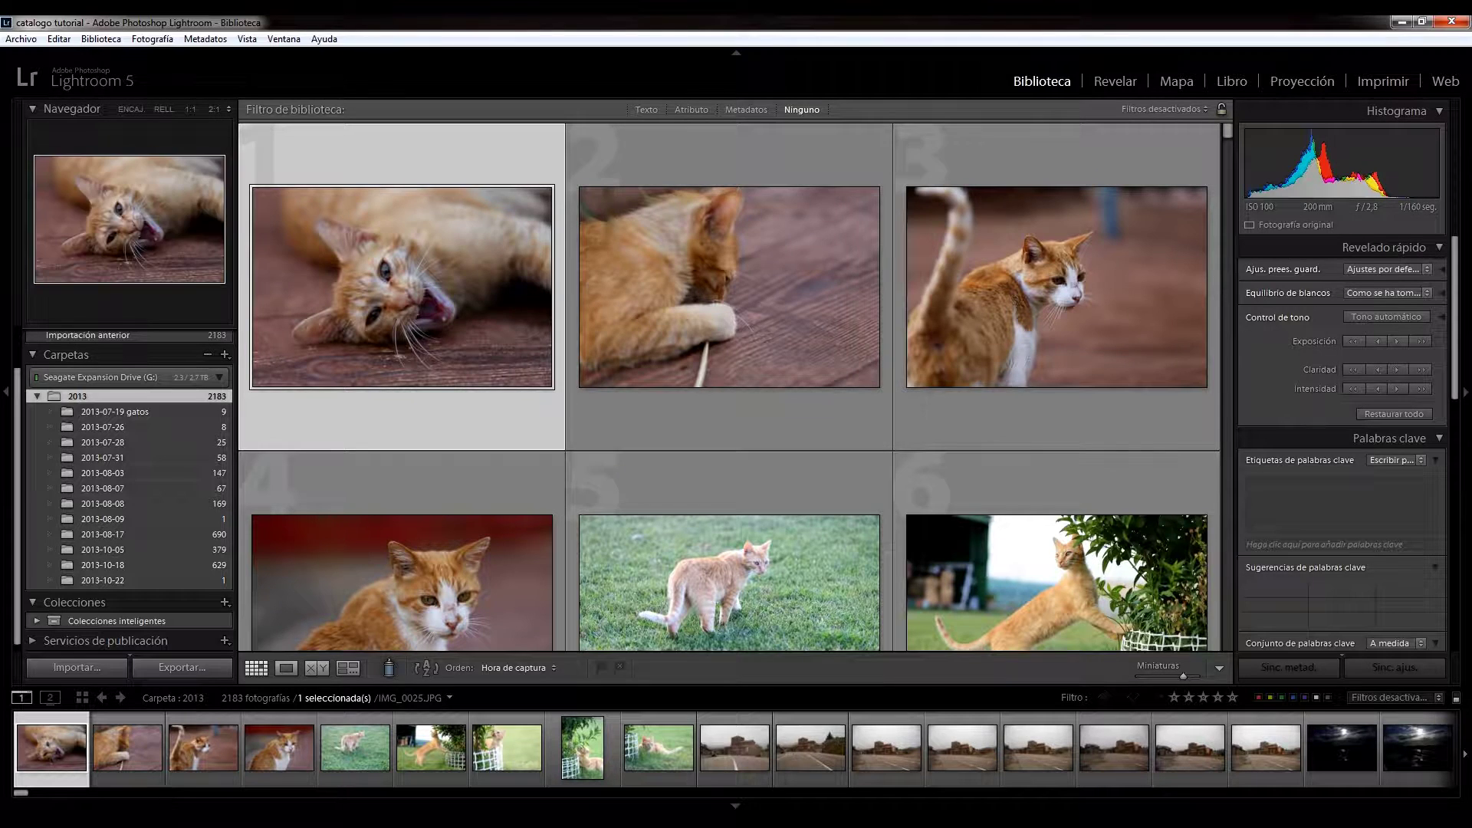
# In Windows Explorer, compare the date folders inside Tutorial\2013 on the G: drive with the catalog, and close the window
pyautogui.press('super+e')
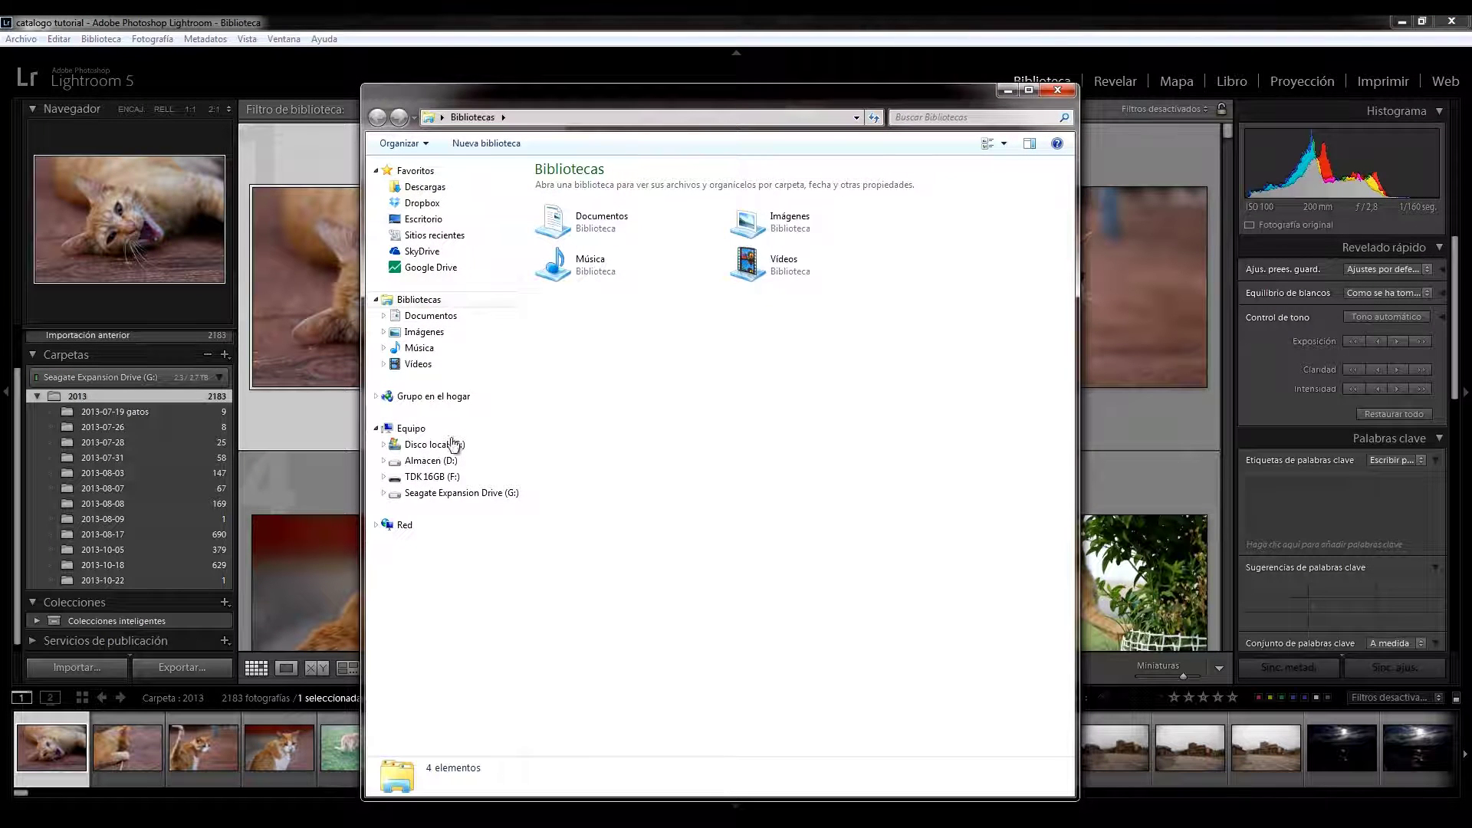
pyautogui.click(450, 492)
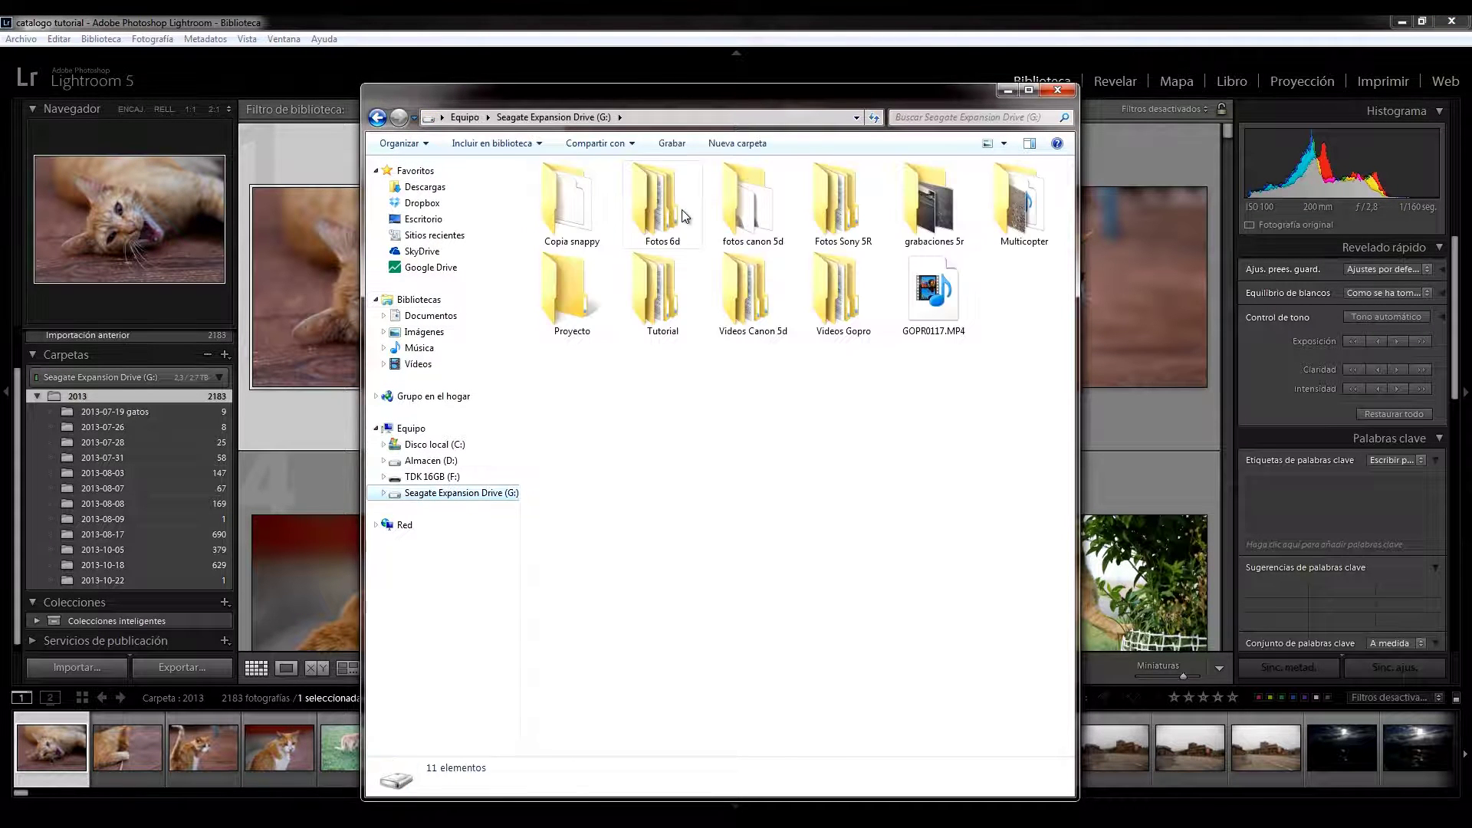
pyautogui.doubleClick(662, 203)
pyautogui.press('BackSpace')
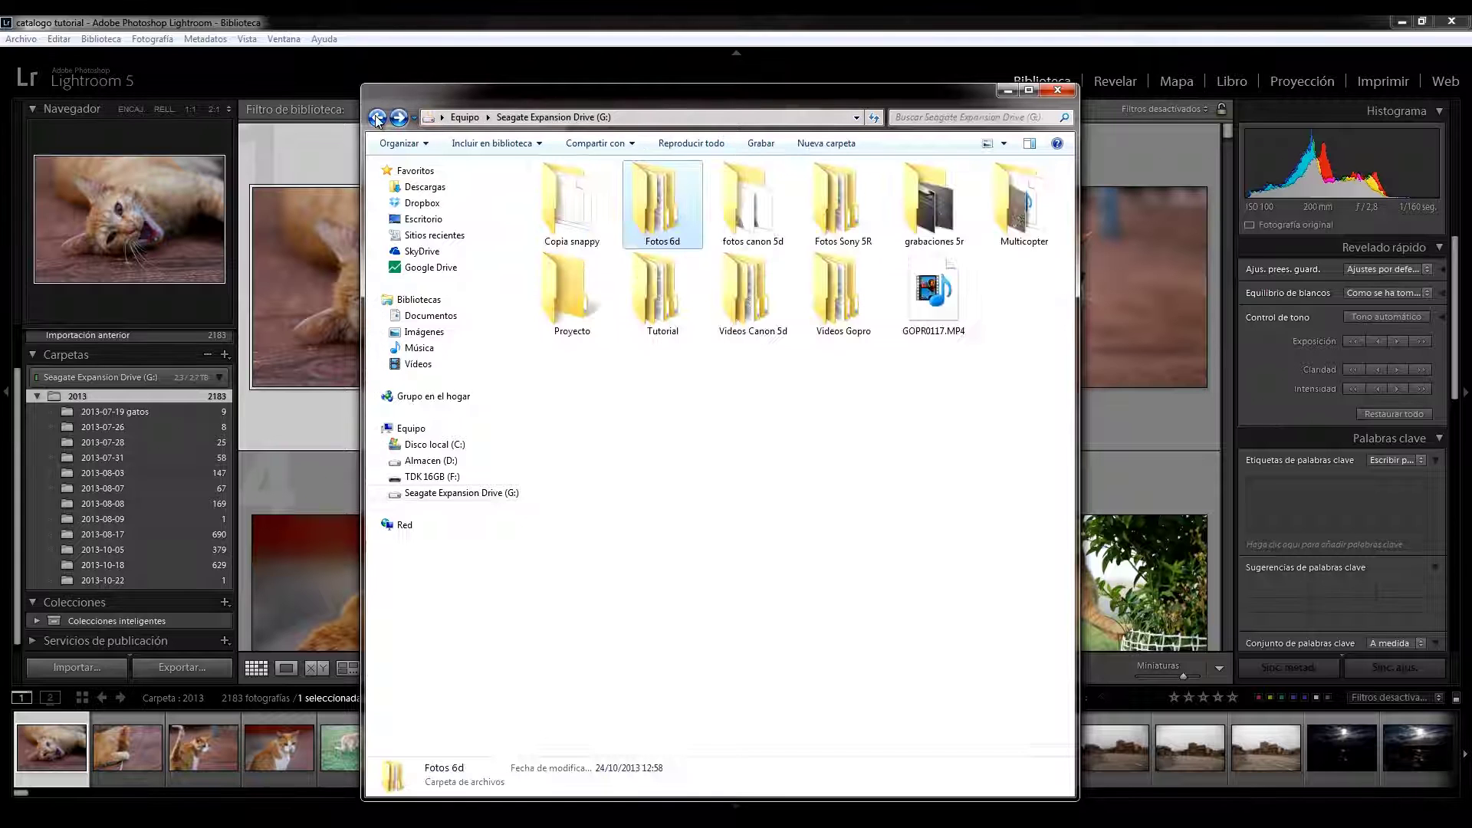
pyautogui.doubleClick(688, 328)
pyautogui.doubleClick(593, 187)
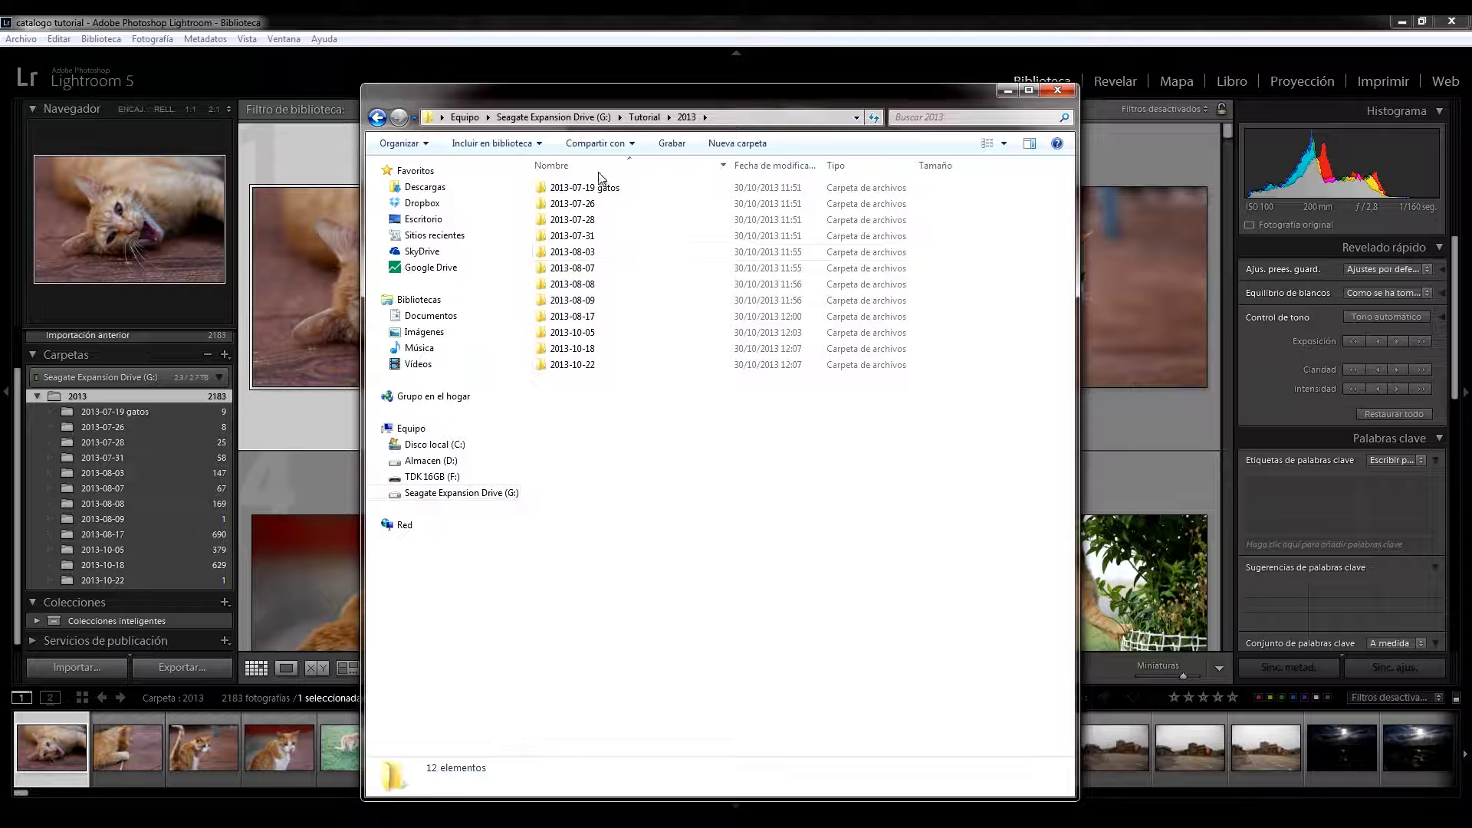
pyautogui.click(1070, 86)
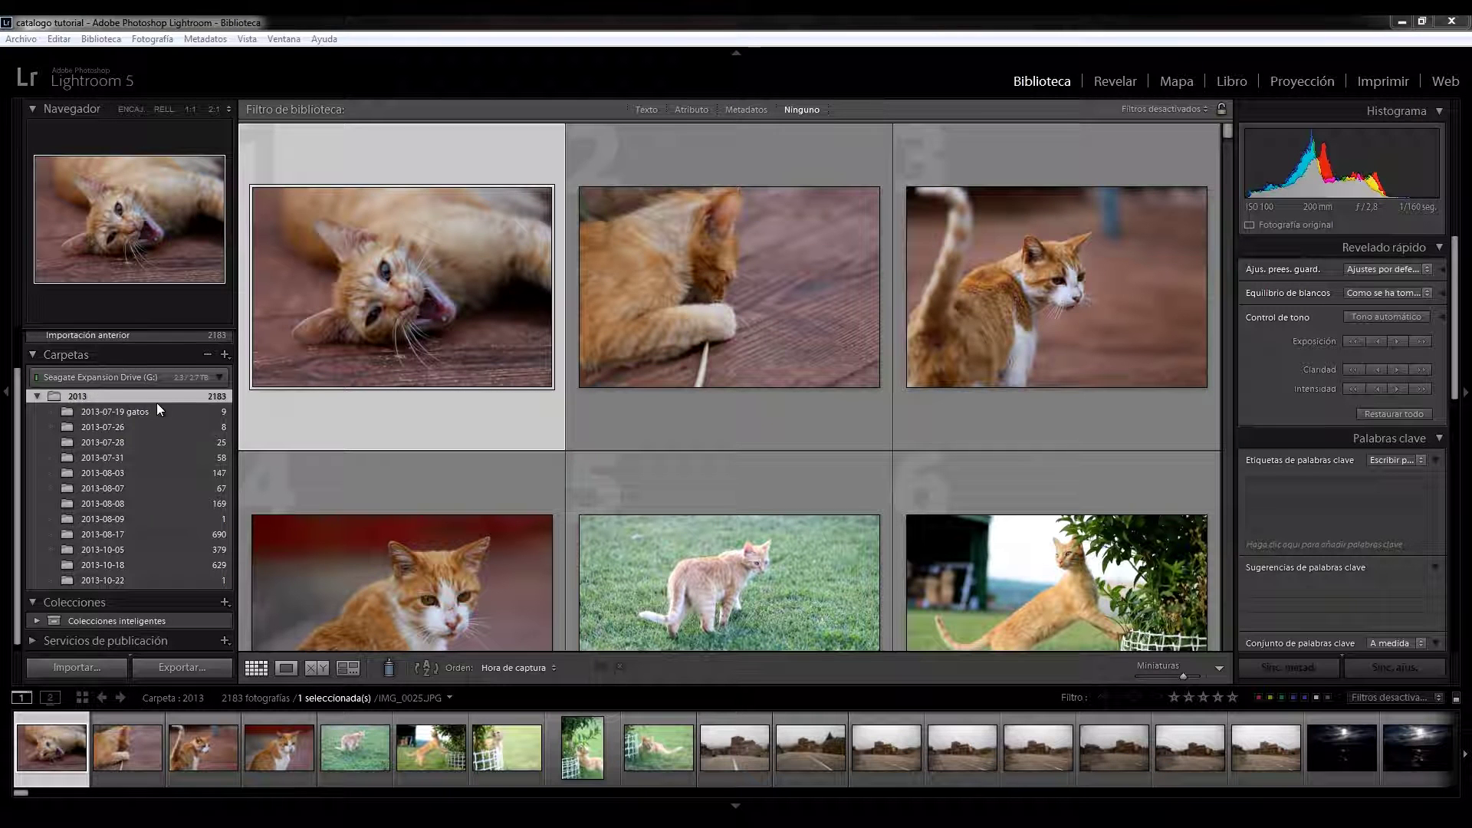
# Review the options for adding folders and subfolders to the catalog's folder list, with the 2013 folder expanded
pyautogui.click(36, 397)
pyautogui.click(40, 448)
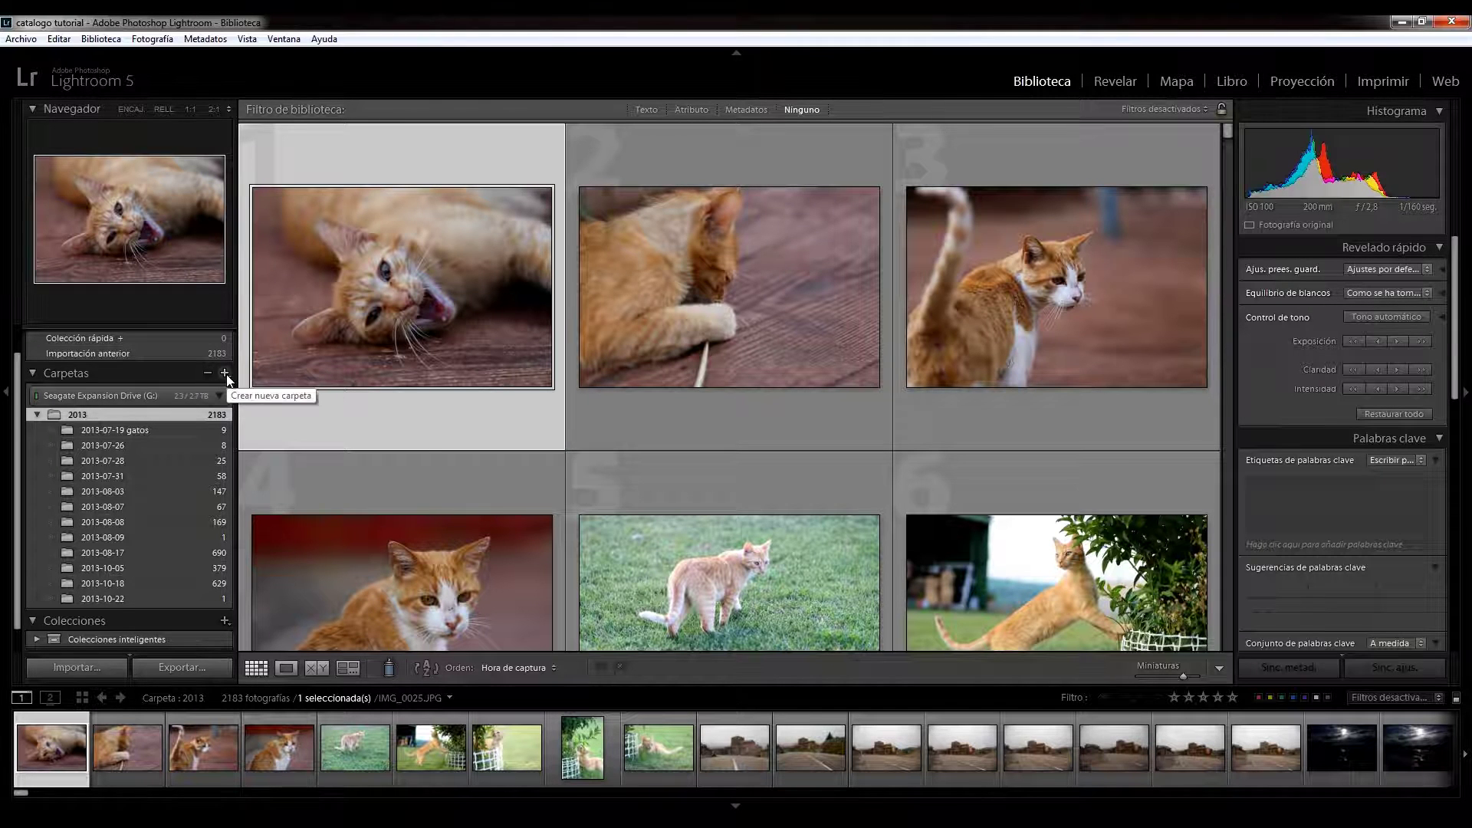
pyautogui.click(226, 373)
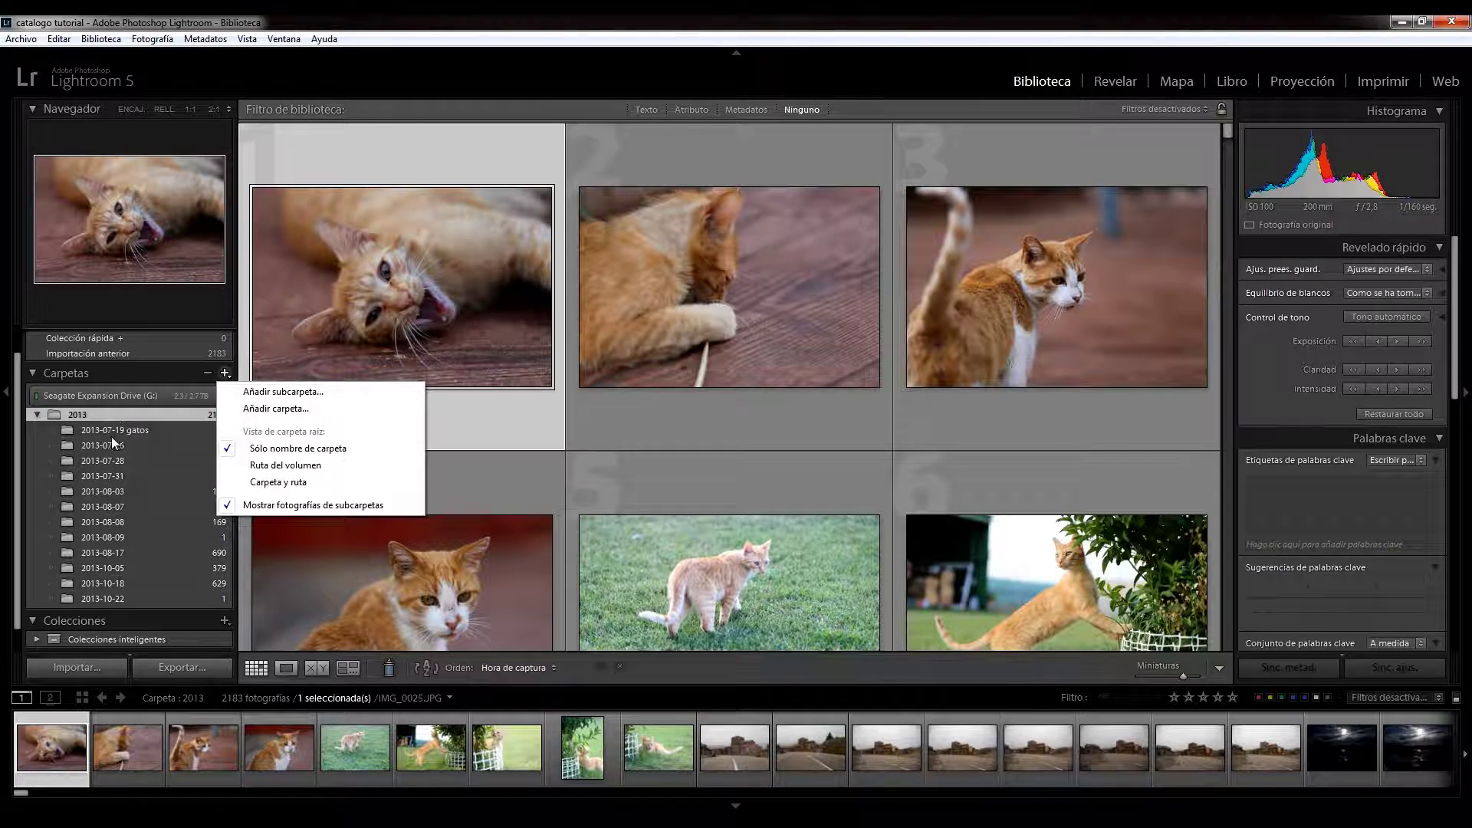
pyautogui.click(110, 412)
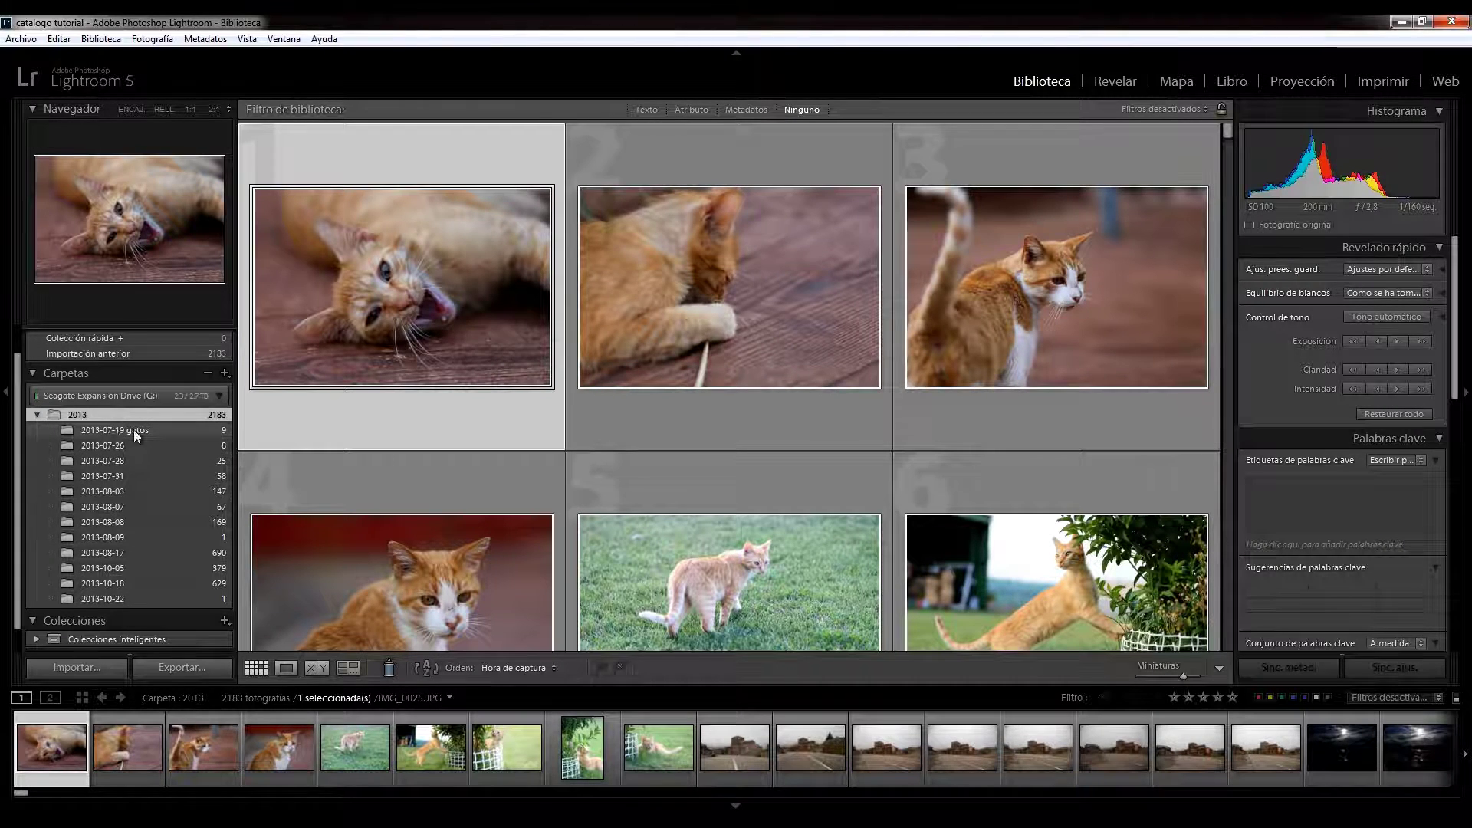
# Review the commands available for the "2013-07-19 gatos" folder, and call up and cancel the deletion of its selected photo
pyautogui.click(133, 430)
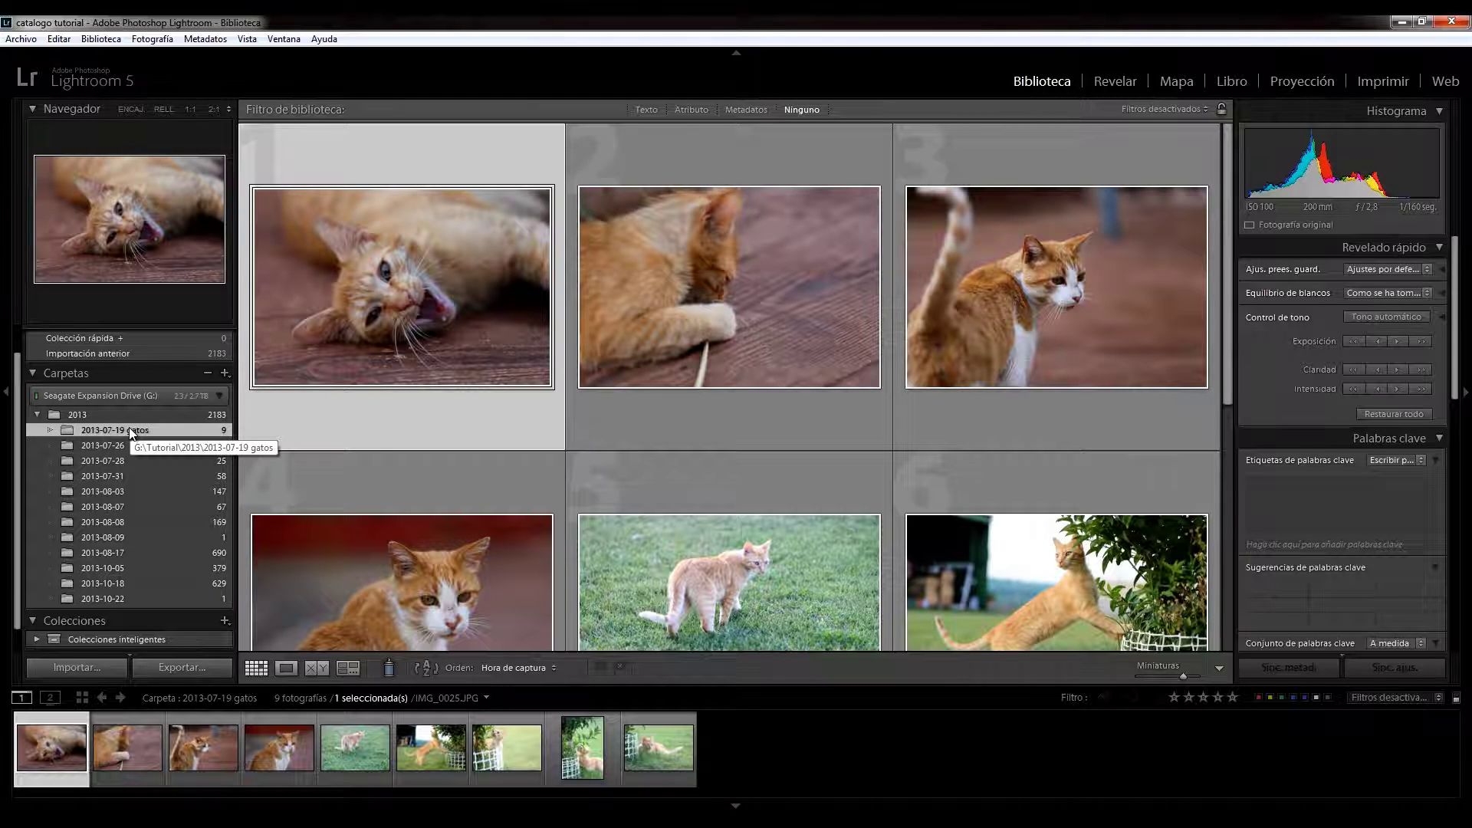
pyautogui.rightClick(129, 428)
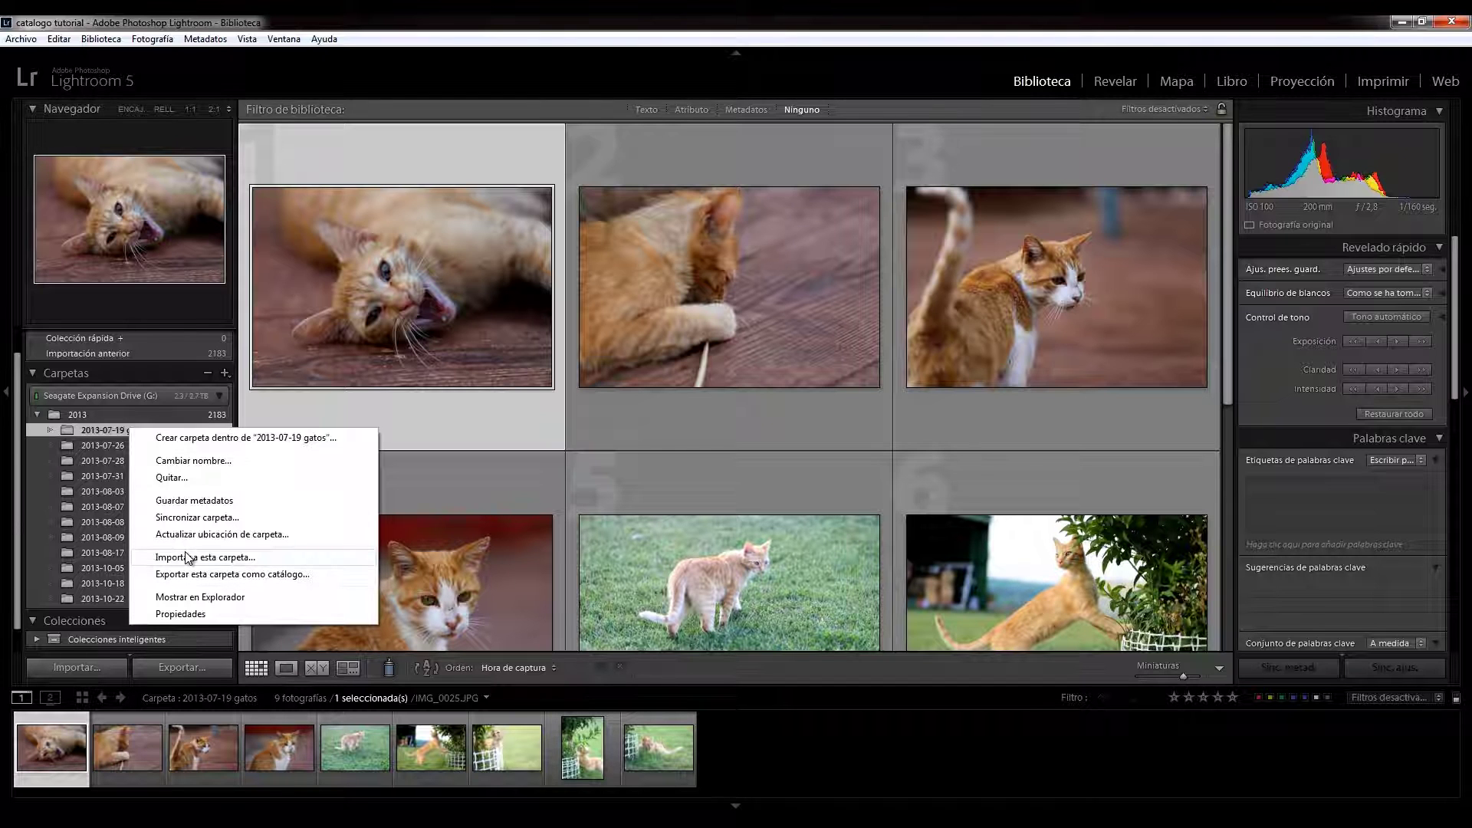
pyautogui.click(378, 16)
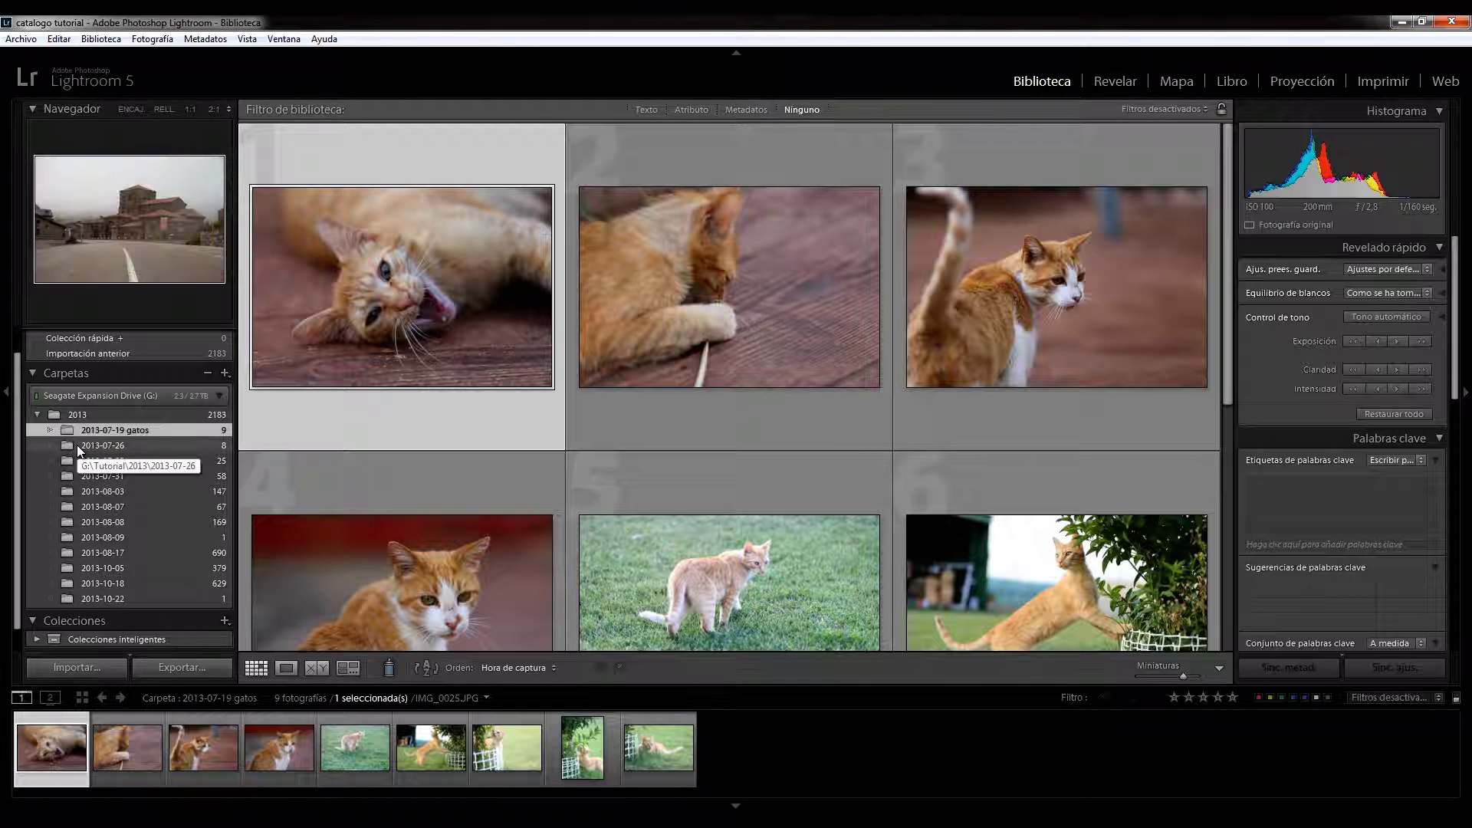
pyautogui.press('Delete')
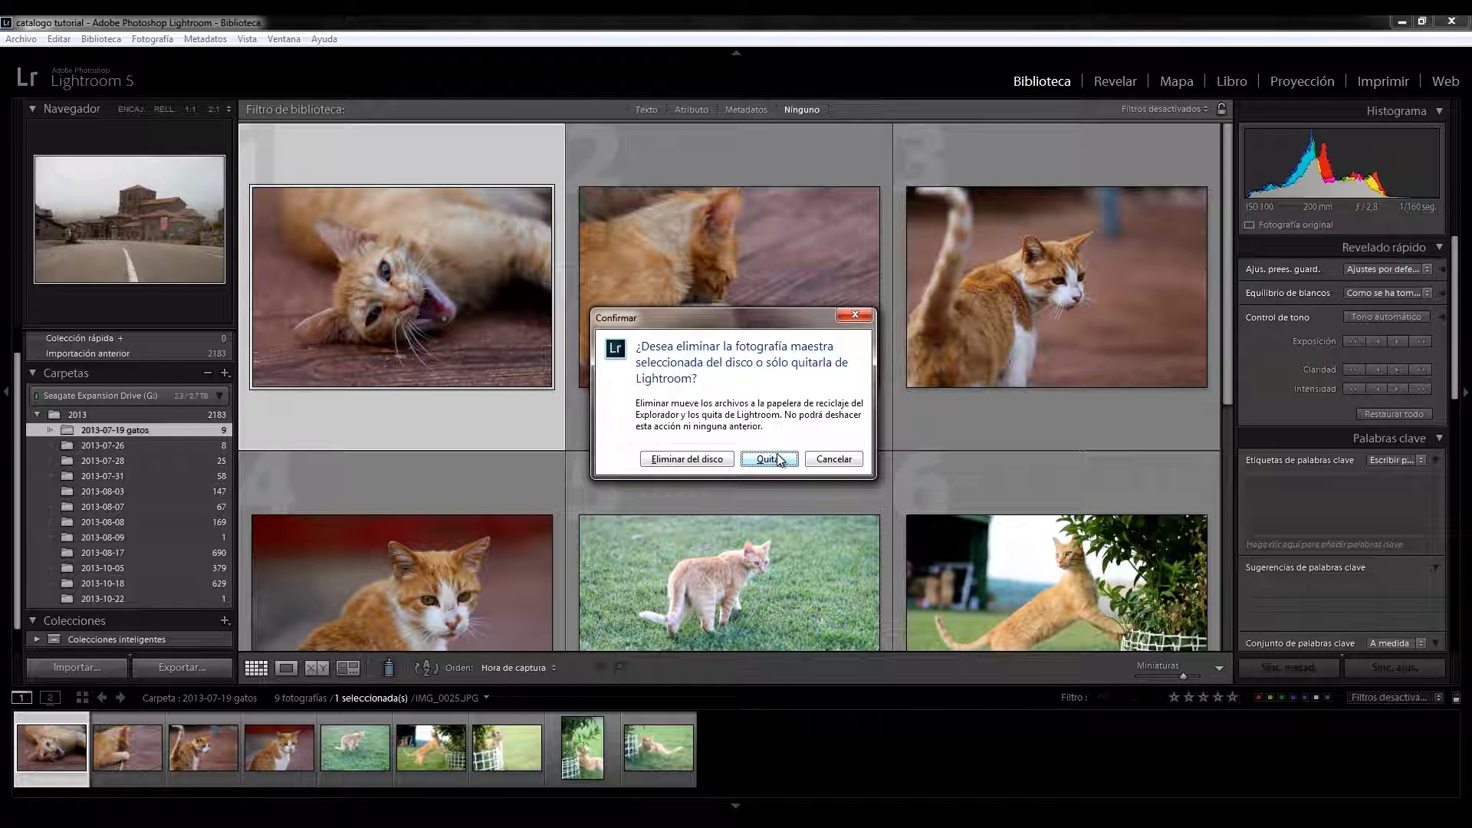
pyautogui.click(829, 459)
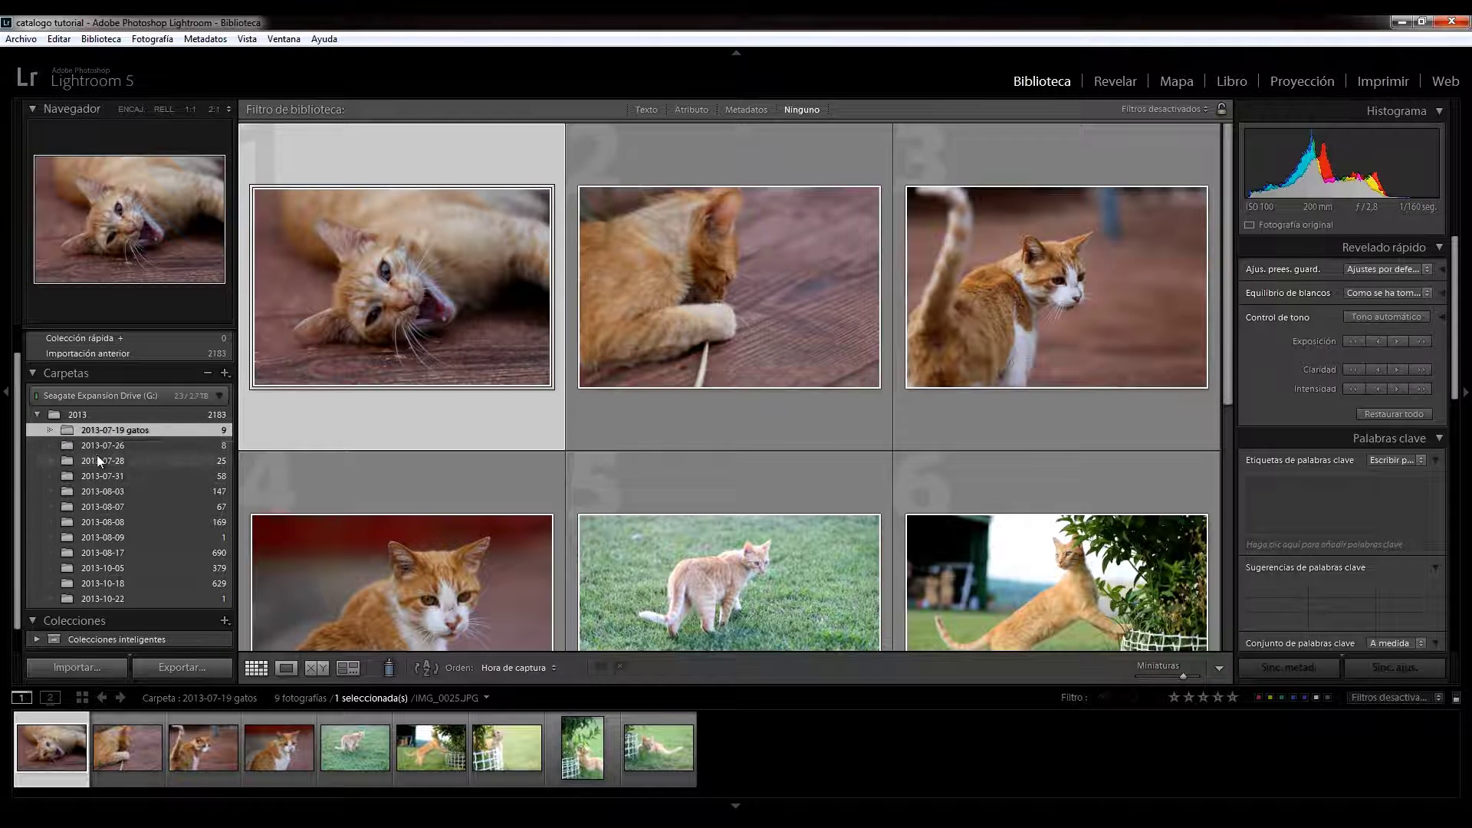
# Open the dialog for creating a folder inside "2013-07-19 gatos" and cancel it
pyautogui.rightClick(141, 426)
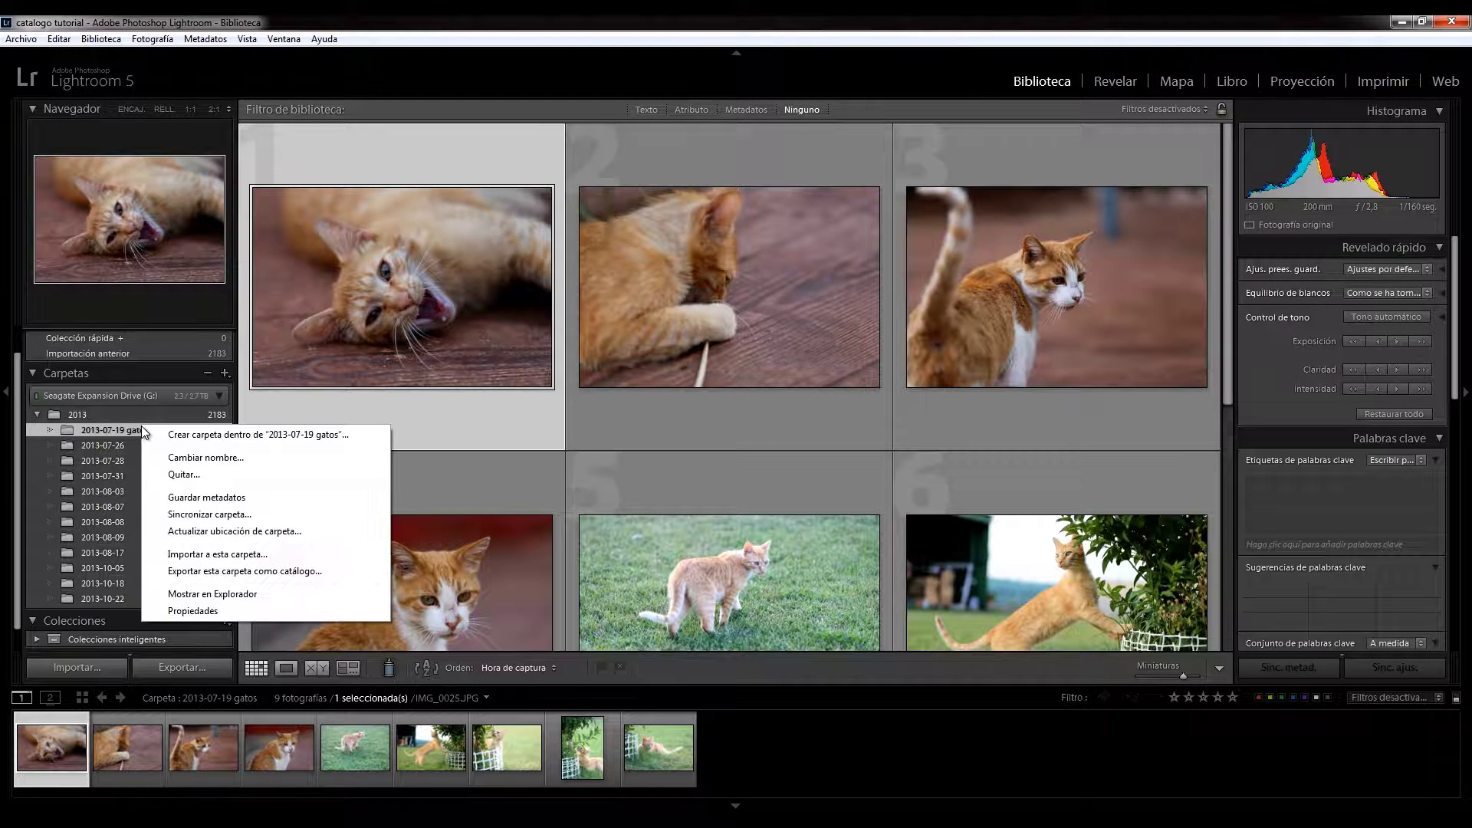
pyautogui.click(273, 440)
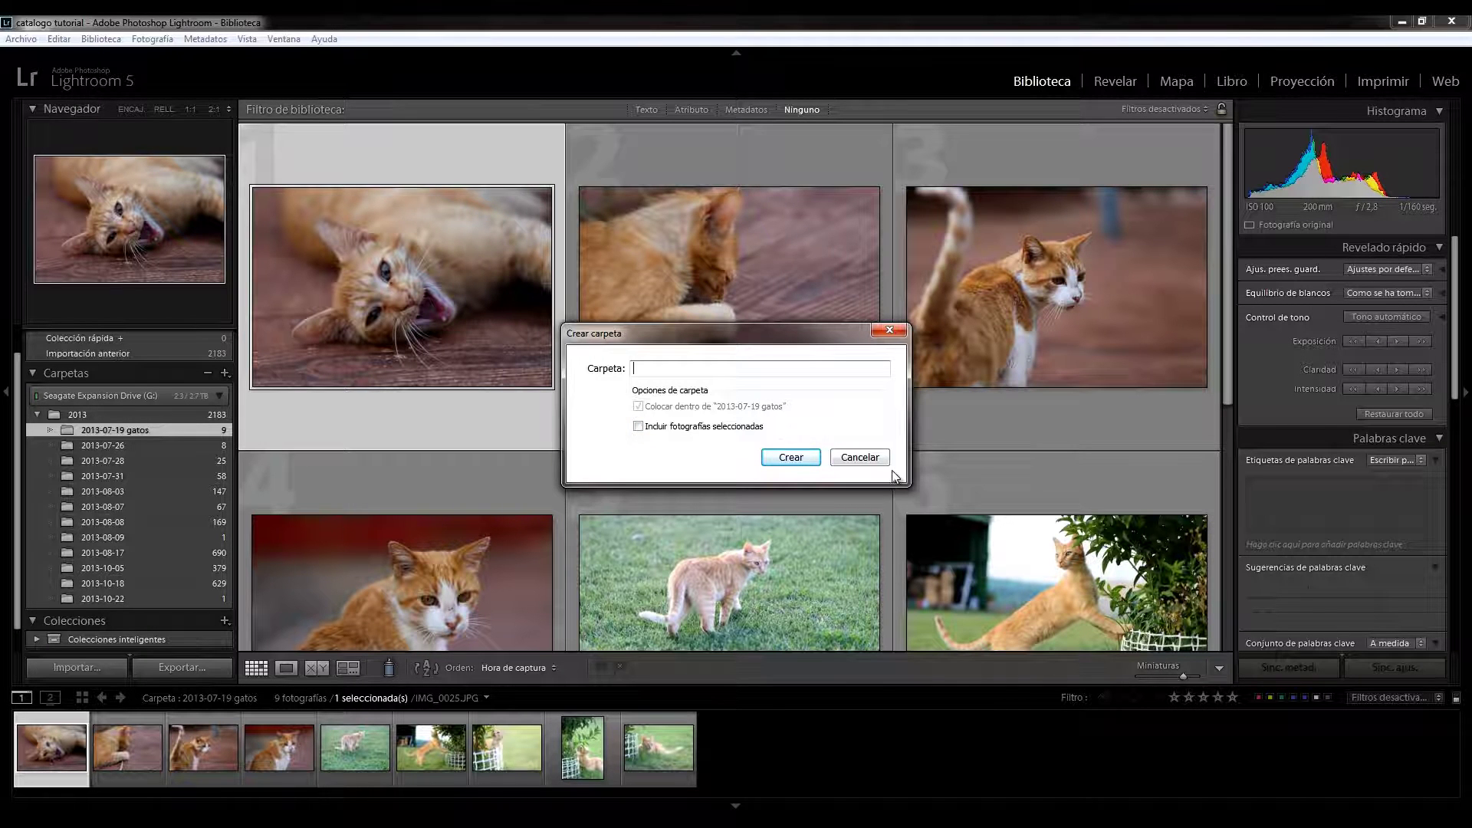
pyautogui.click(872, 460)
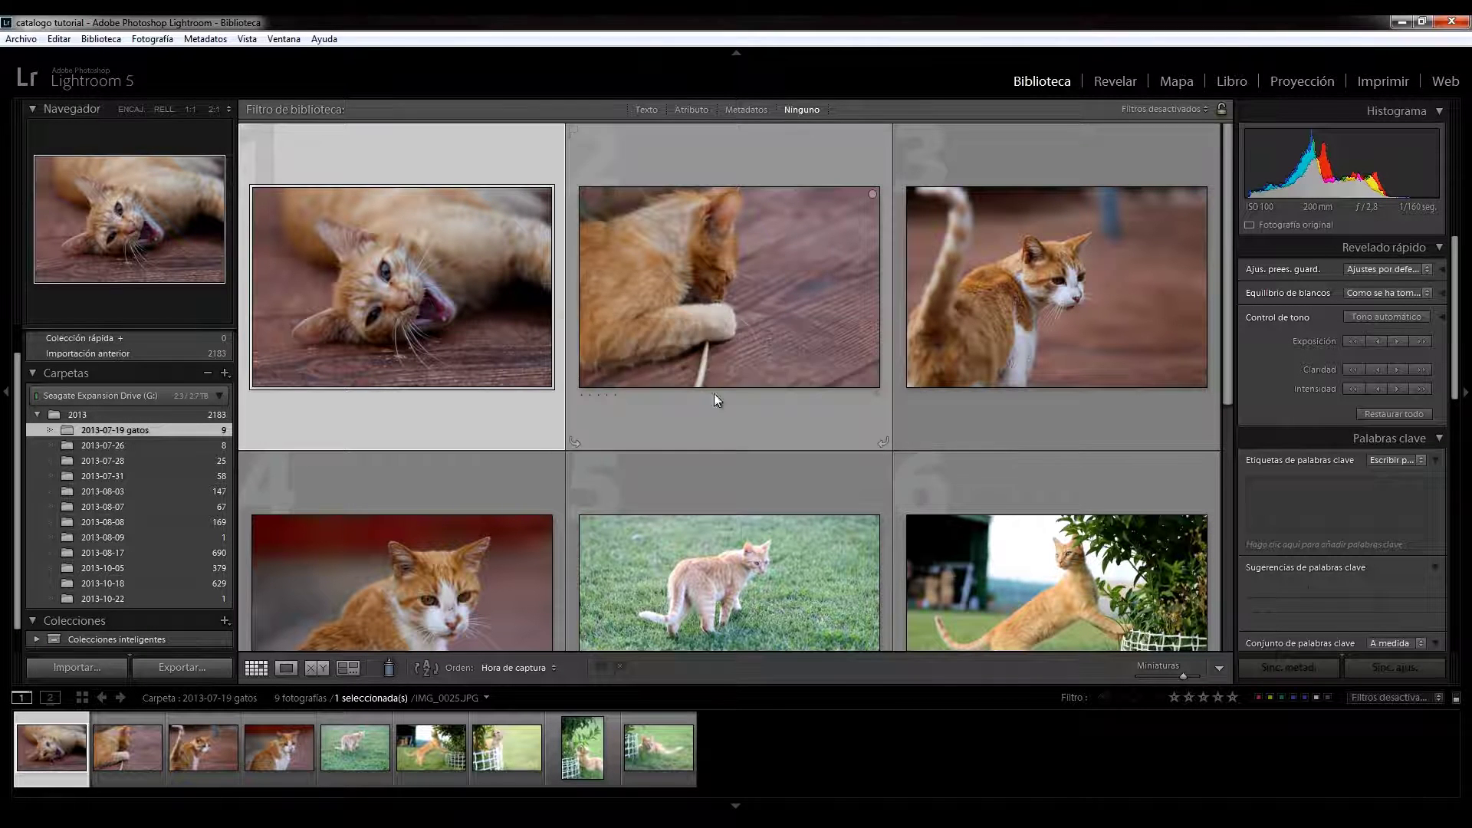
# Locate the "2013-07-19 gatos" folder in Windows Explorer, inside Tutorial\2013 on the G: drive
pyautogui.rightClick(132, 435)
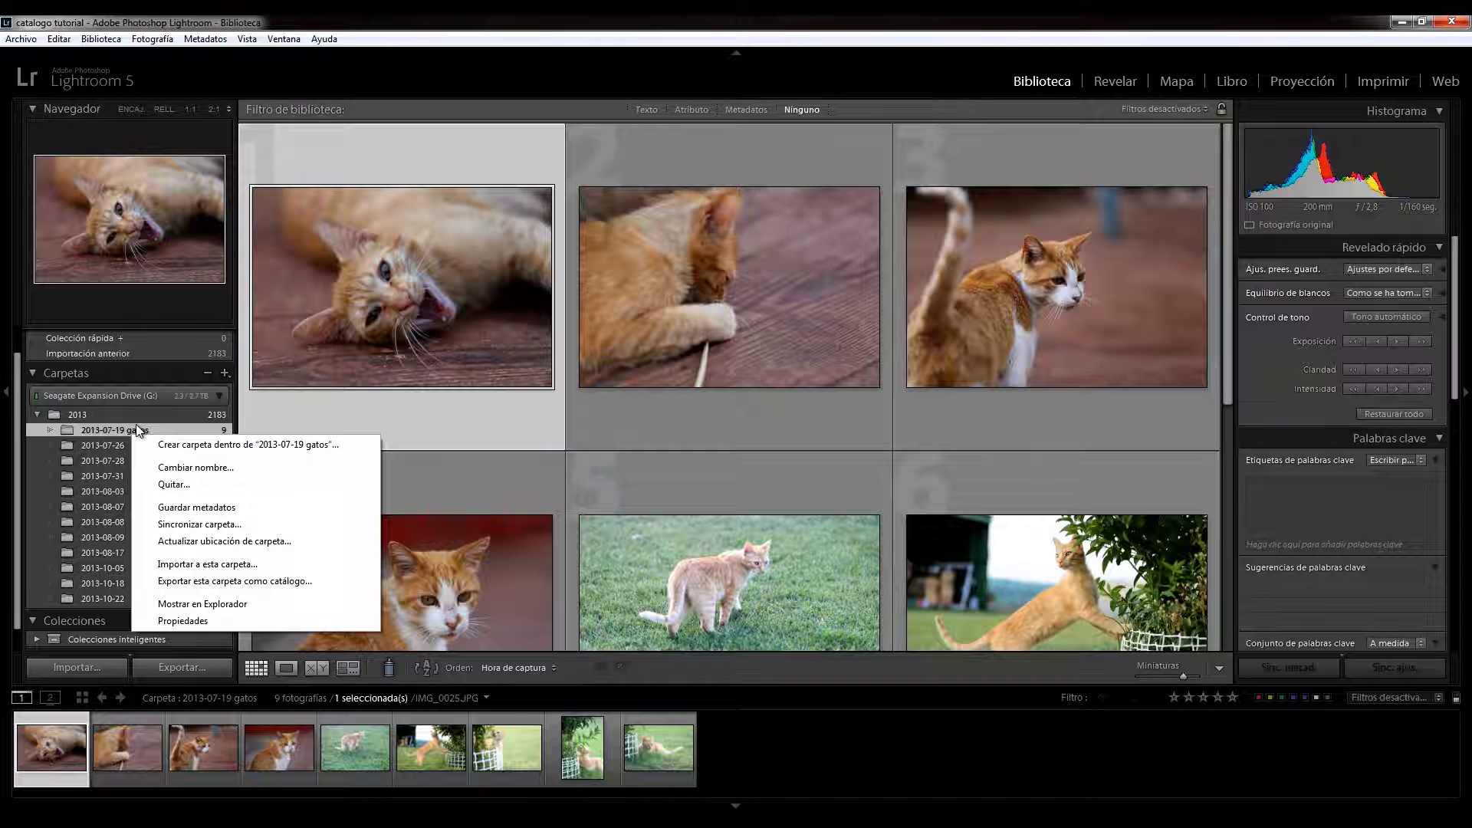
pyautogui.click(203, 603)
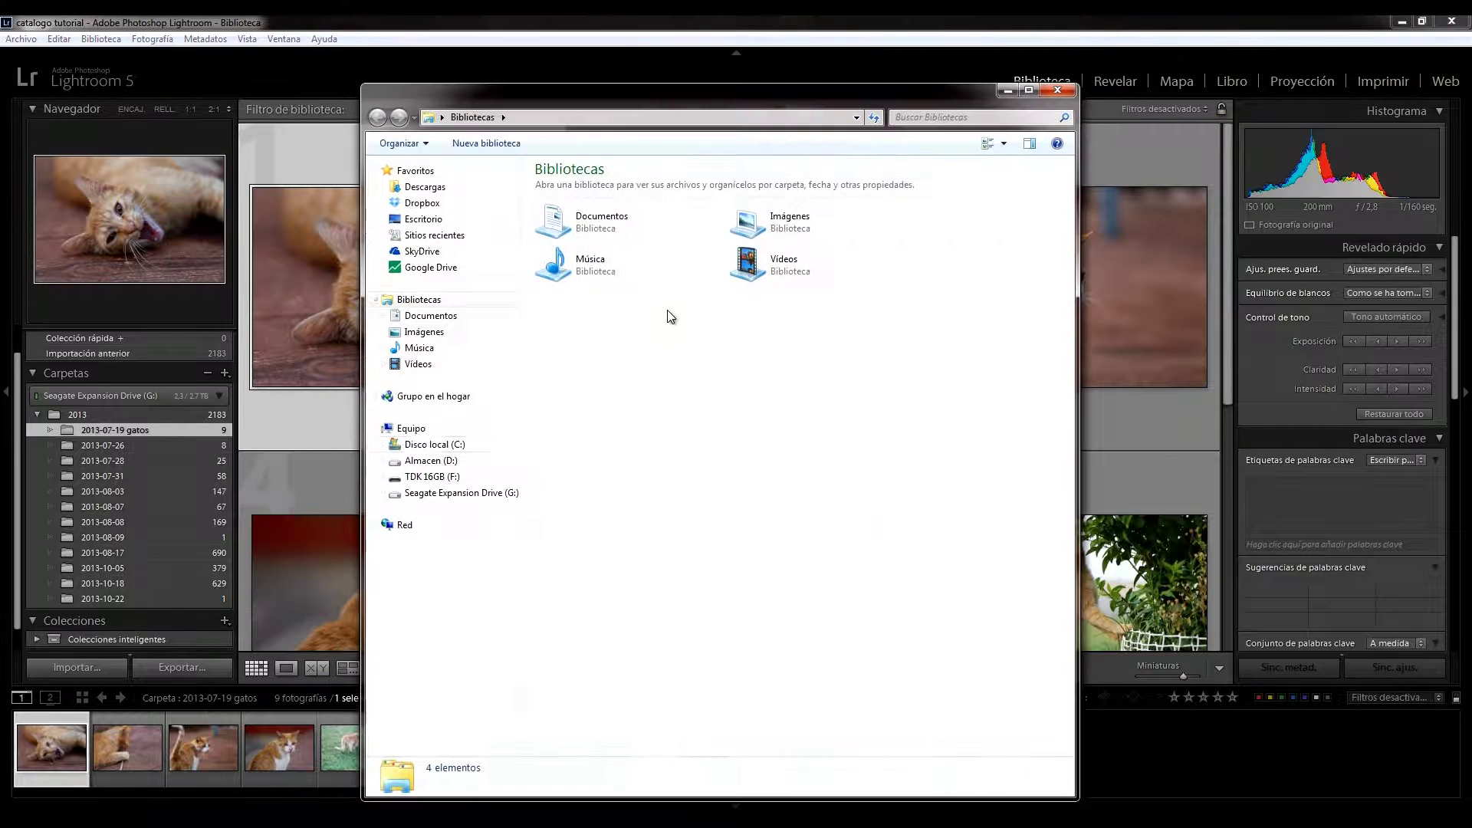
pyautogui.click(448, 494)
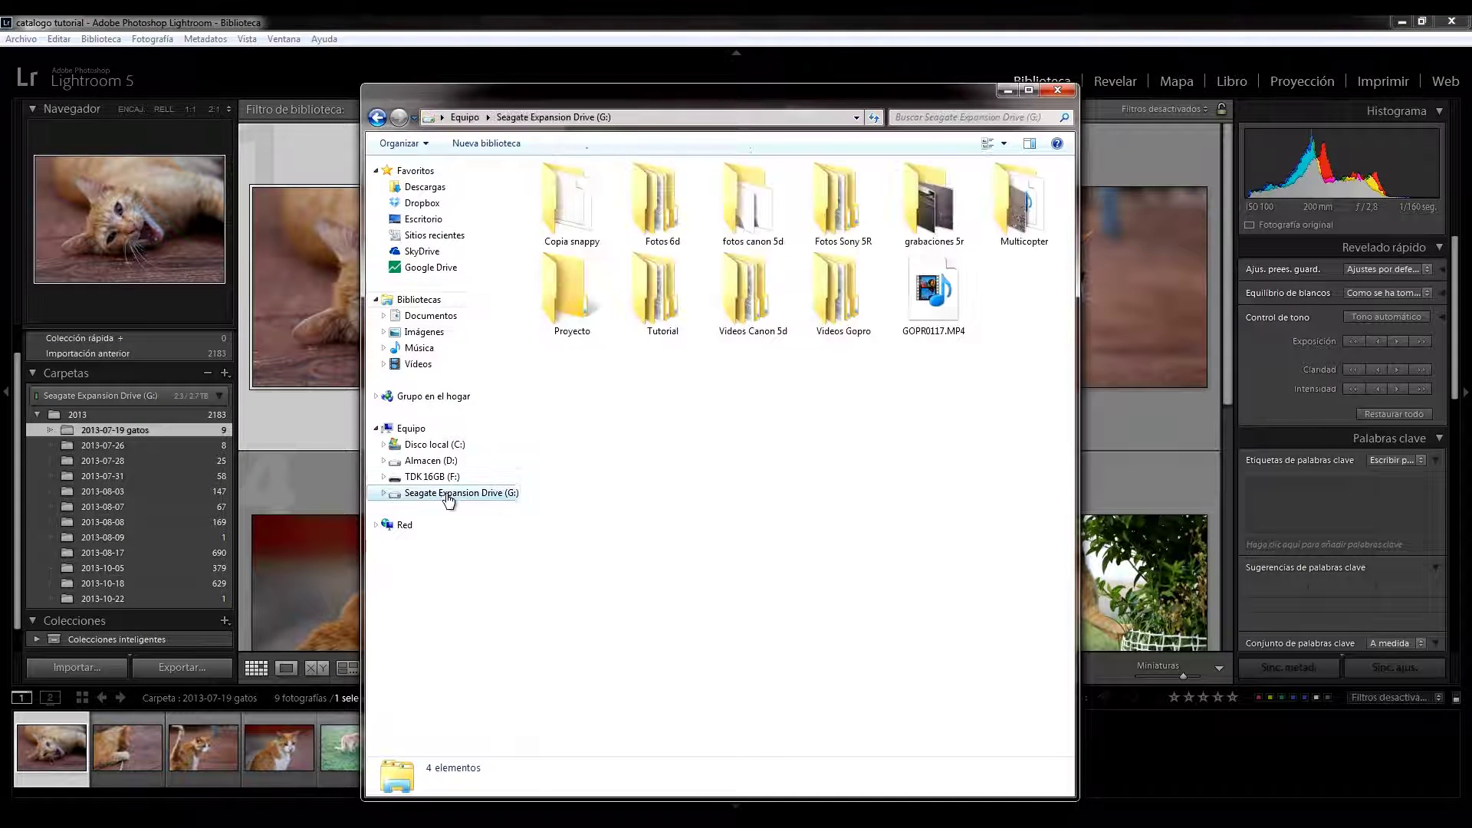
pyautogui.doubleClick(680, 310)
pyautogui.doubleClick(611, 186)
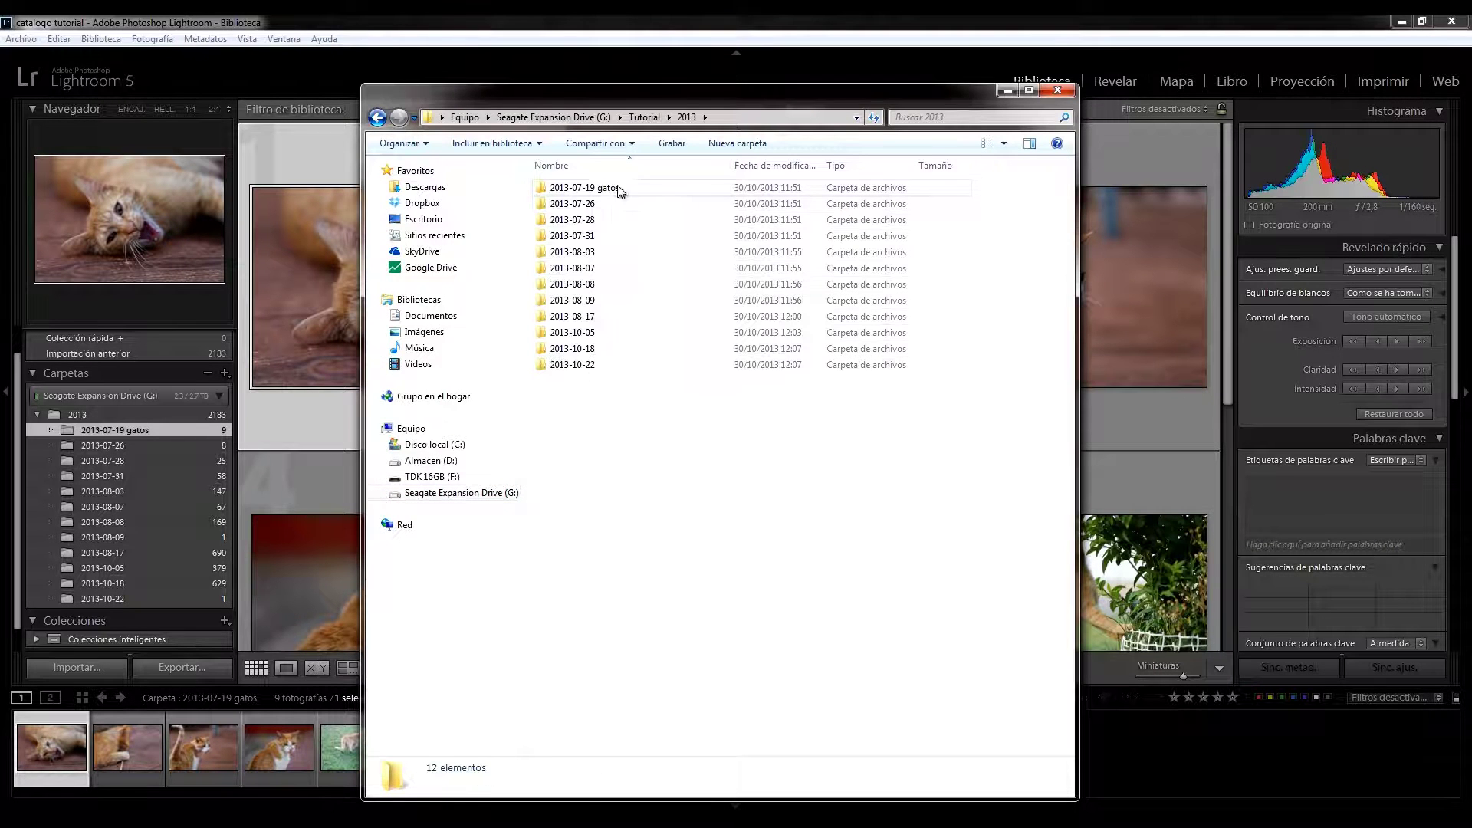
# Move the "2013-07-19 gatos" folder into the 2013-07-26 folder in Windows Explorer, and return to Lightroom
pyautogui.click(618, 187)
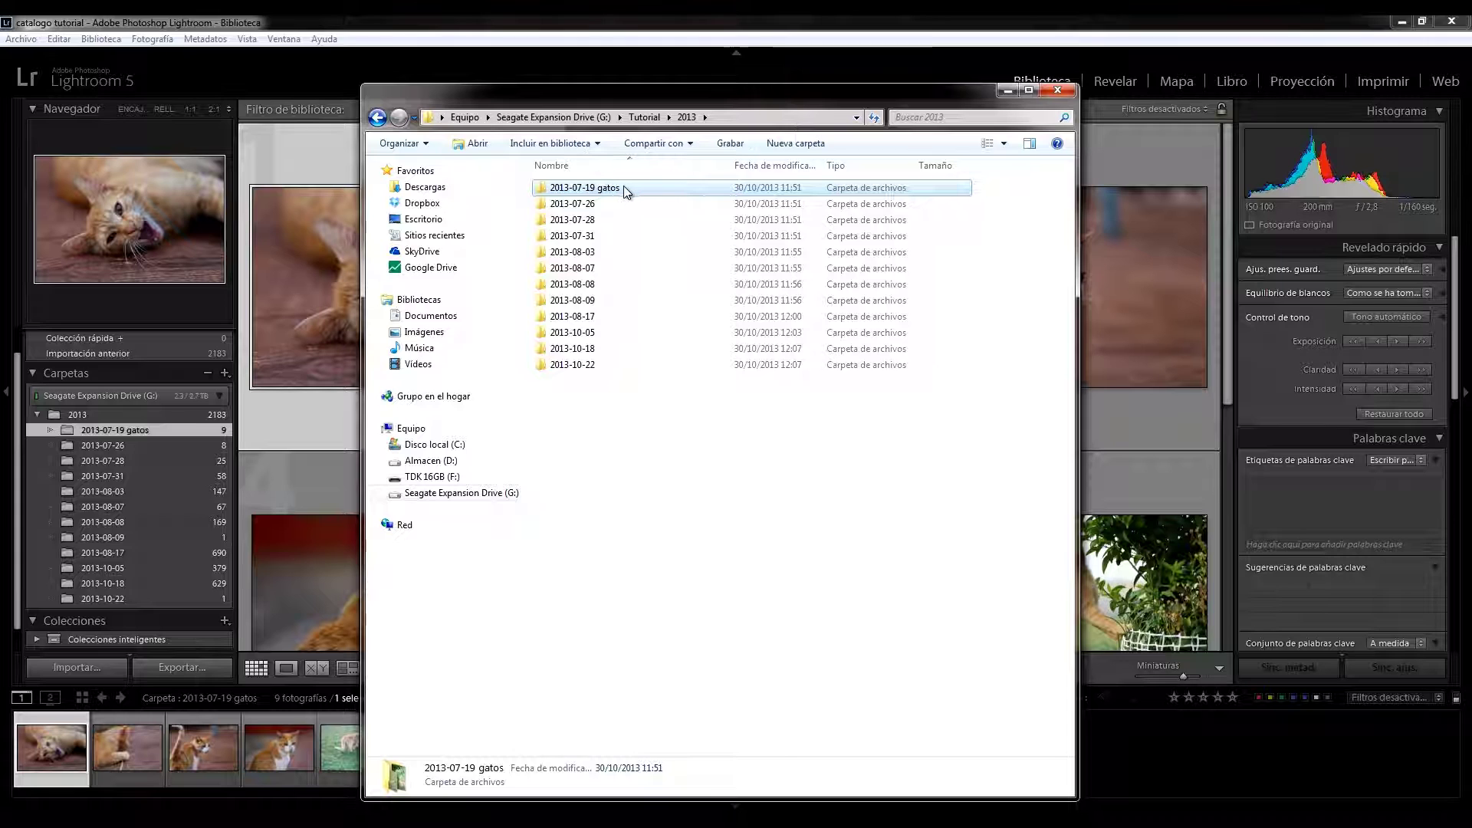
pyautogui.moveTo(627, 192); pyautogui.dragTo(609, 203)
pyautogui.click(420, 15)
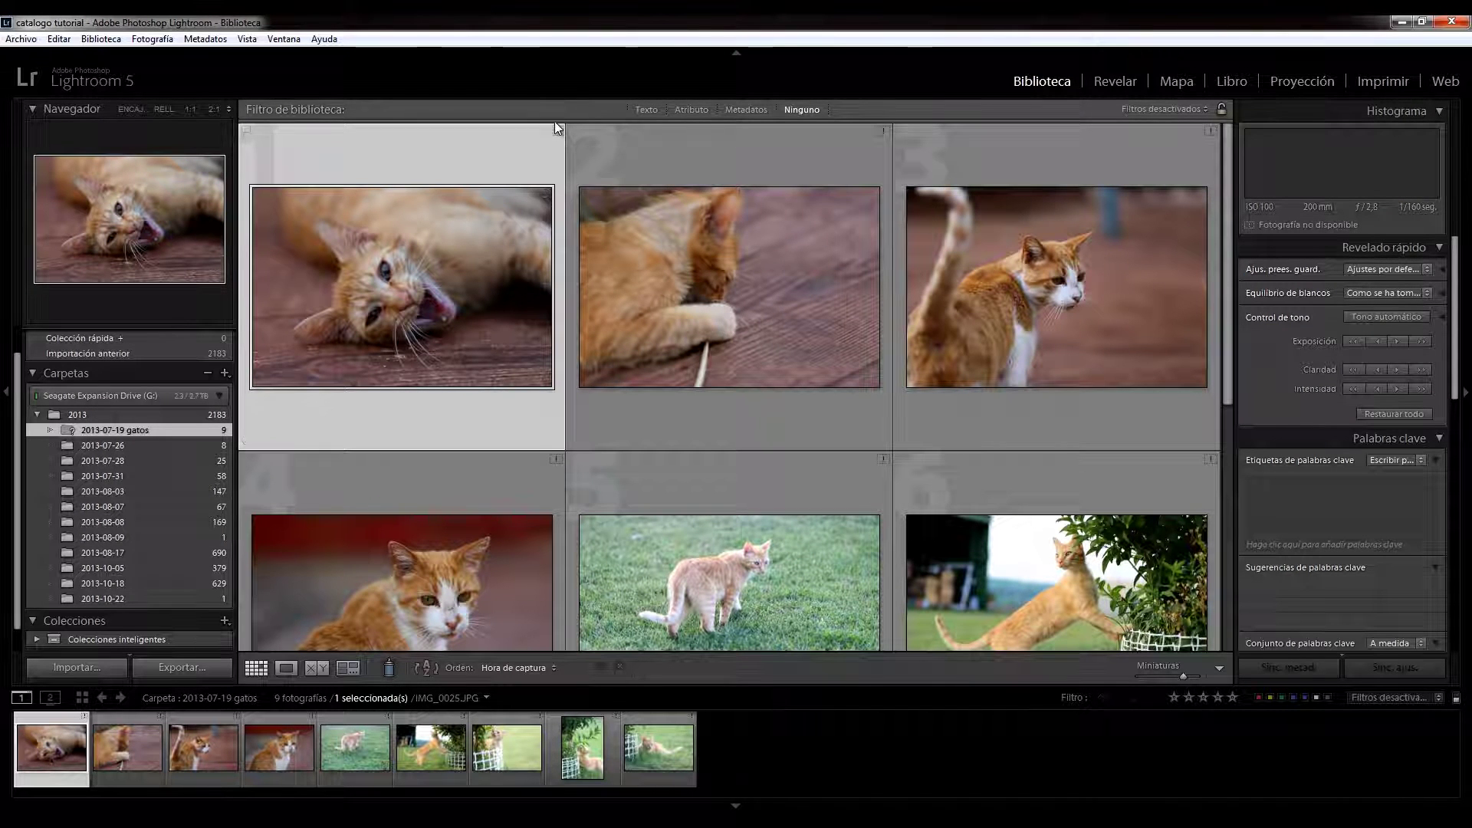
# Open the missing-folder search for "2013-07-19 gatos" and cancel it
pyautogui.moveTo(558, 134)
pyautogui.rightClick(113, 429)
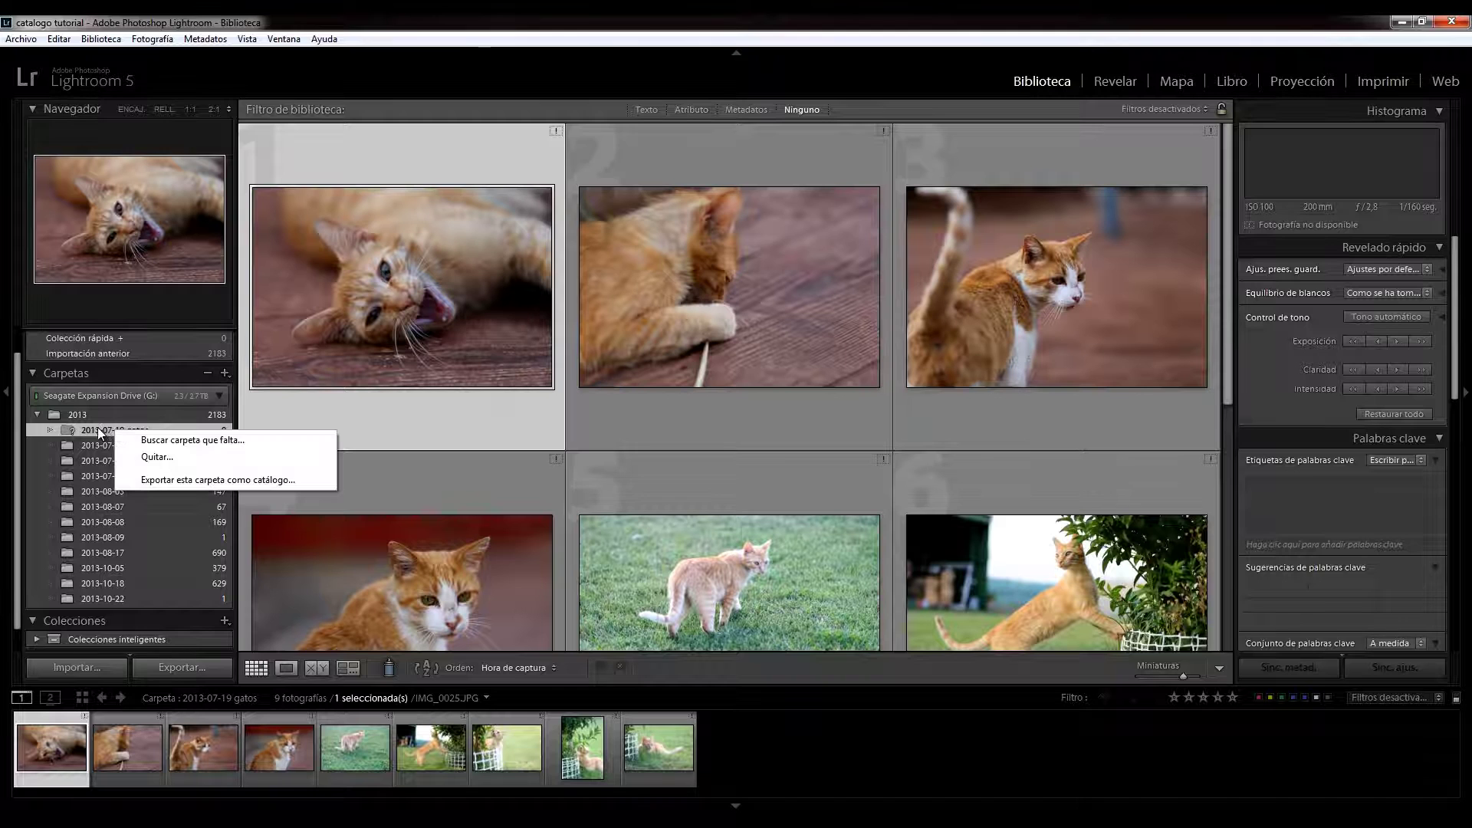
pyautogui.click(187, 445)
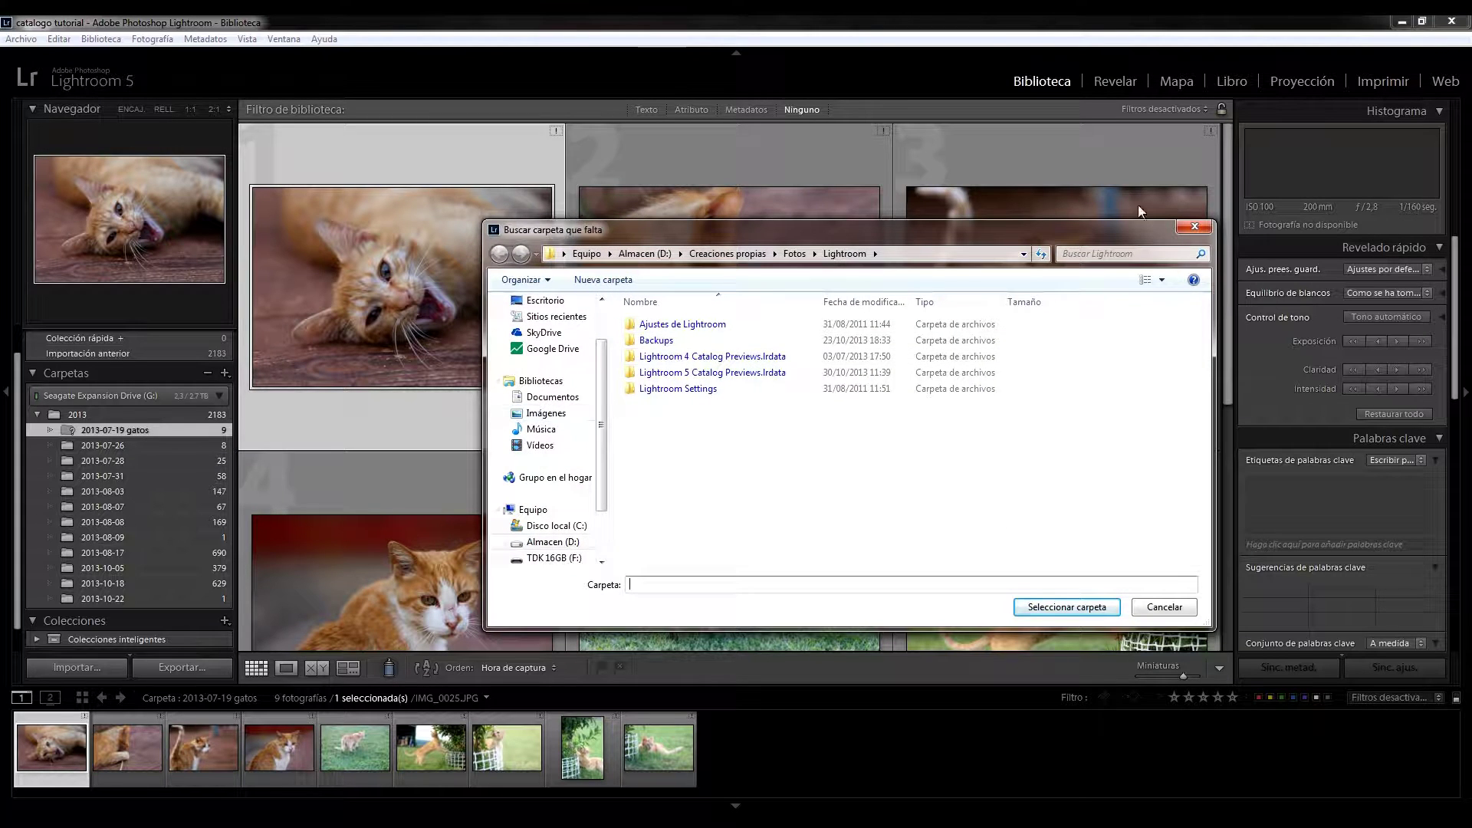
pyautogui.click(1199, 233)
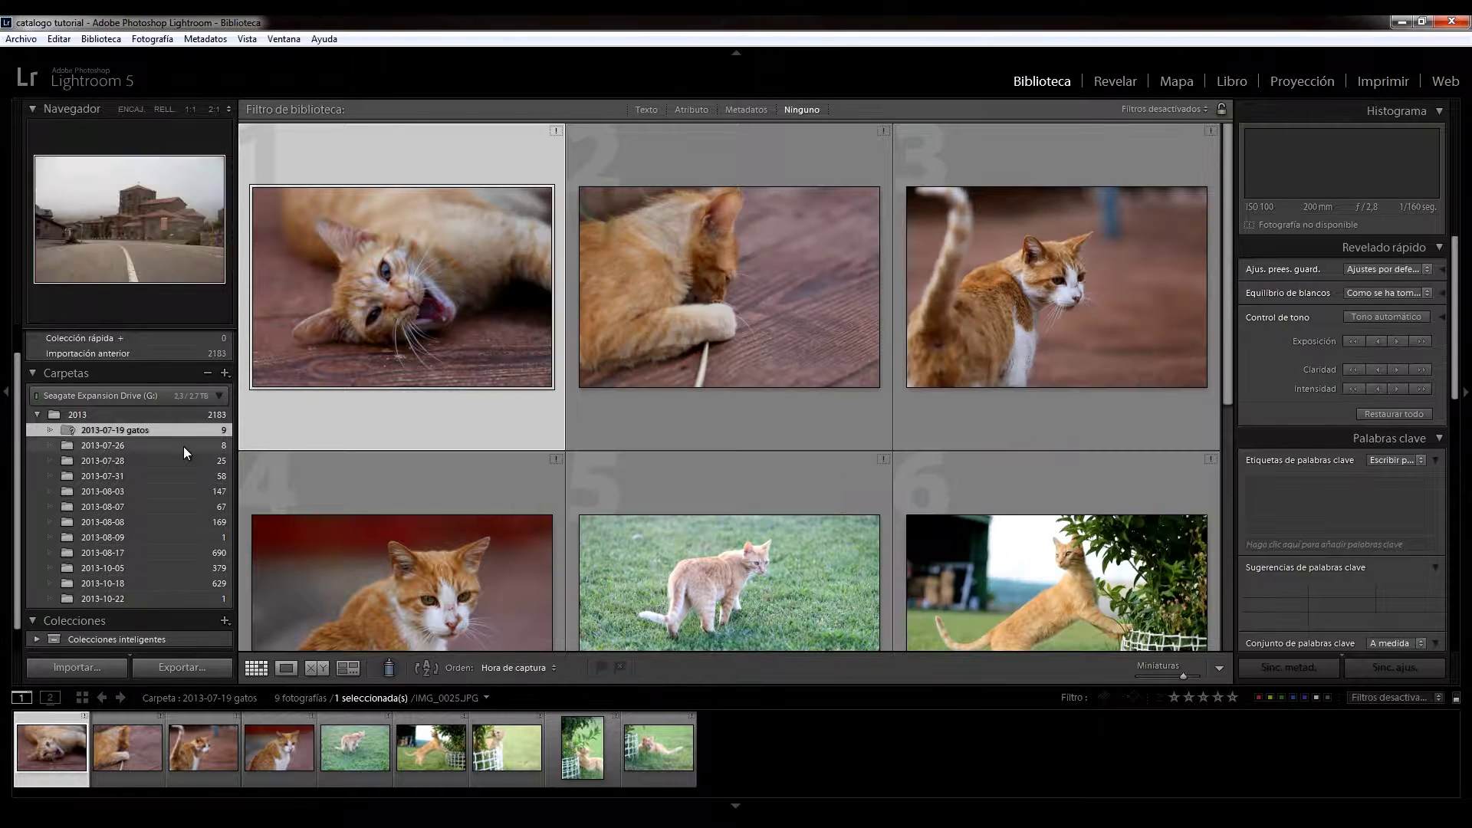
# Switch to Windows Explorer, move "2013-07-19 gatos" from 2013-07-26 back into the 2013 folder, and close the window
pyautogui.hotkey('alt', 'Tab')
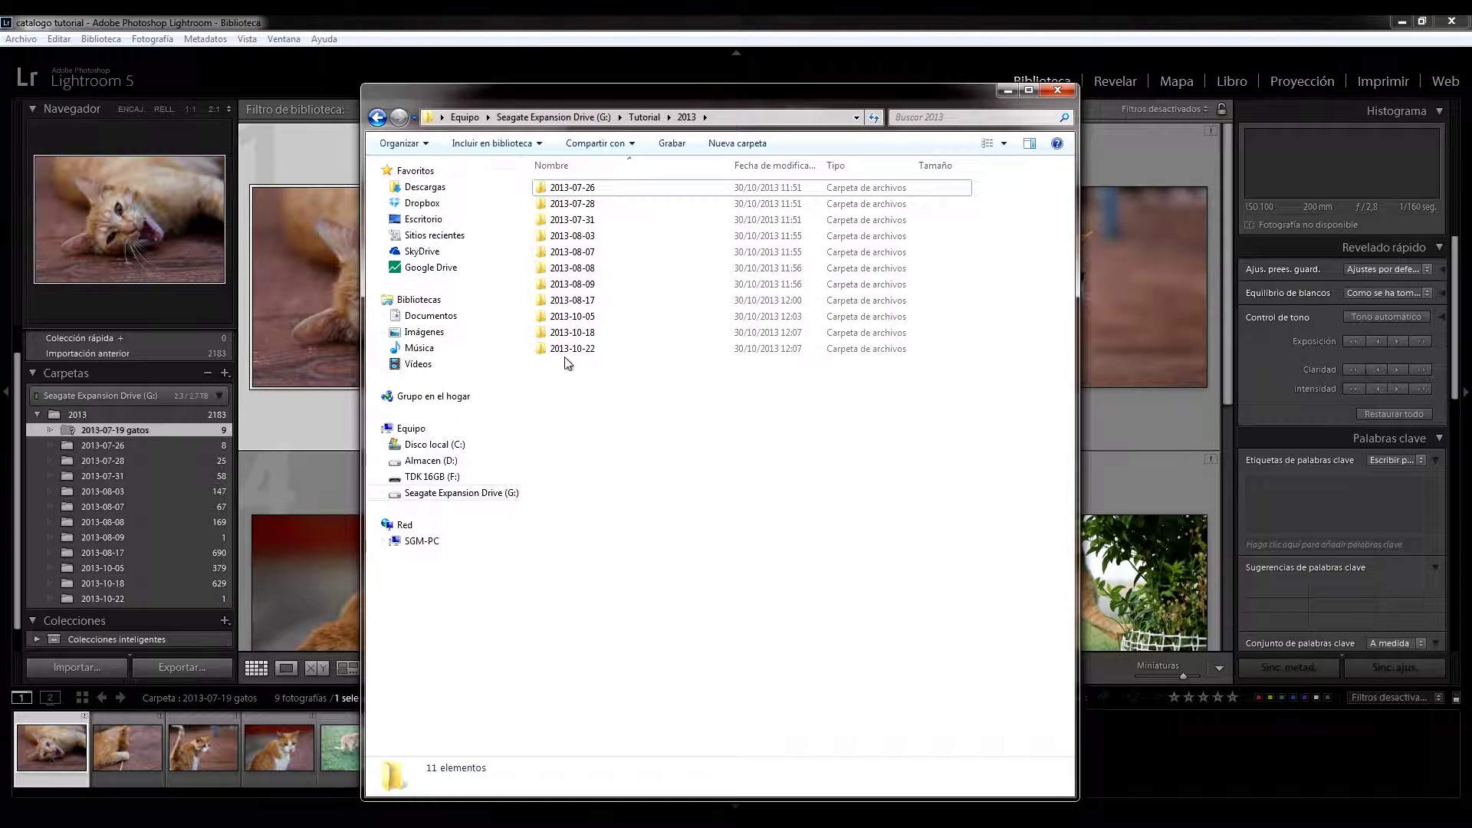
pyautogui.doubleClick(601, 190)
pyautogui.click(600, 190)
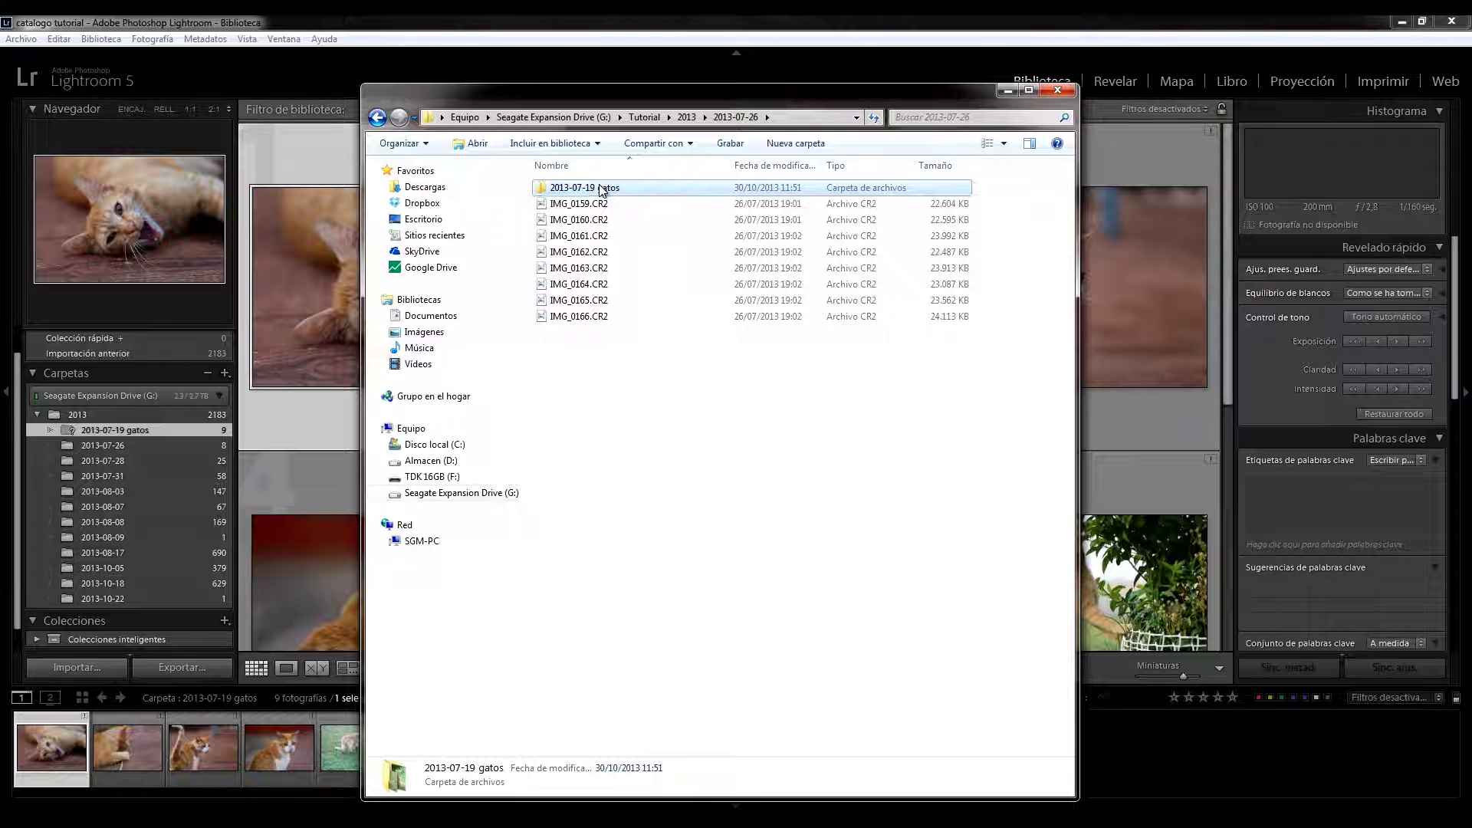
pyautogui.click(376, 118)
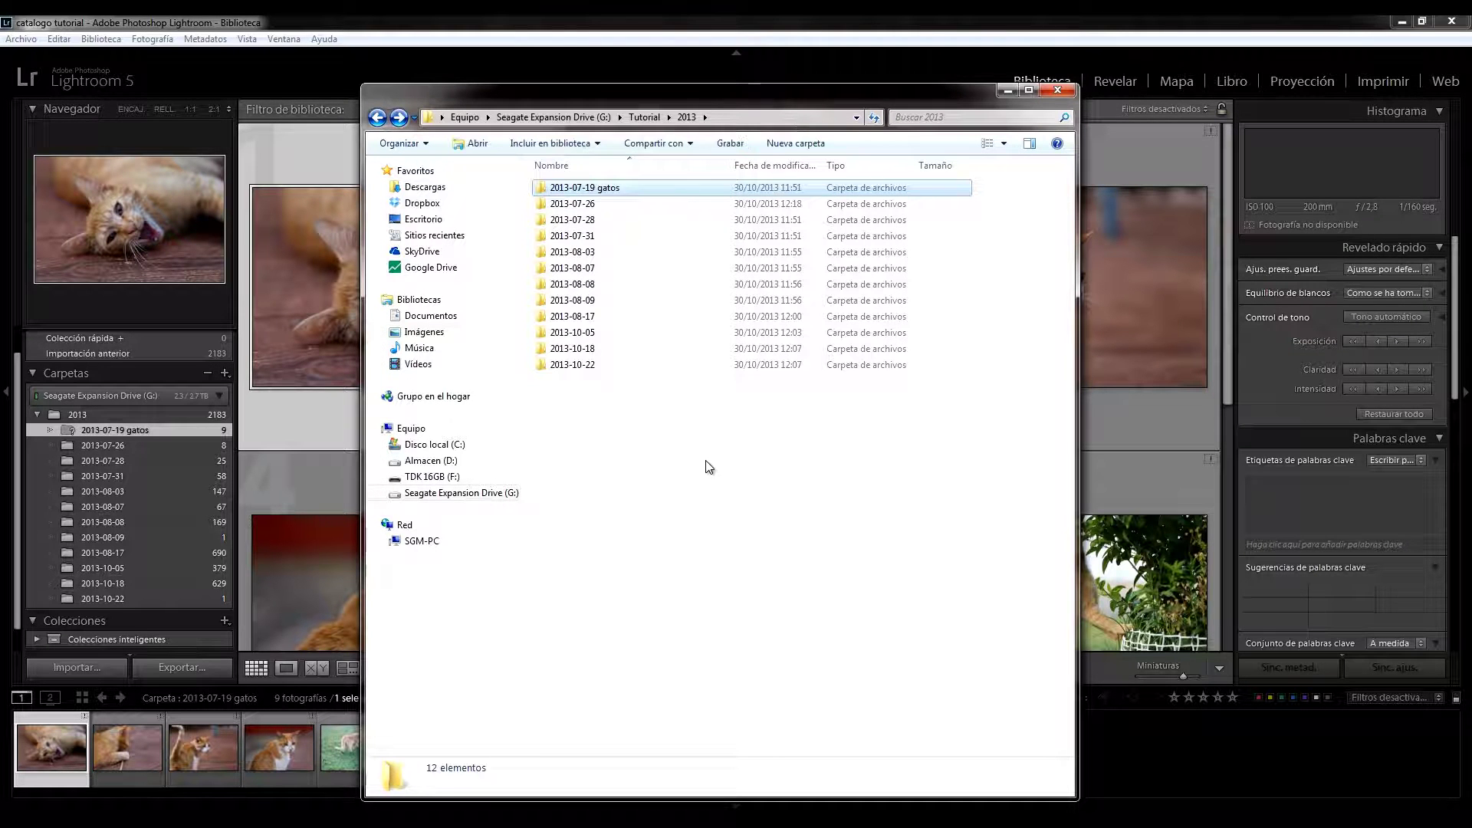
pyautogui.hotkey('alt', 'F4')
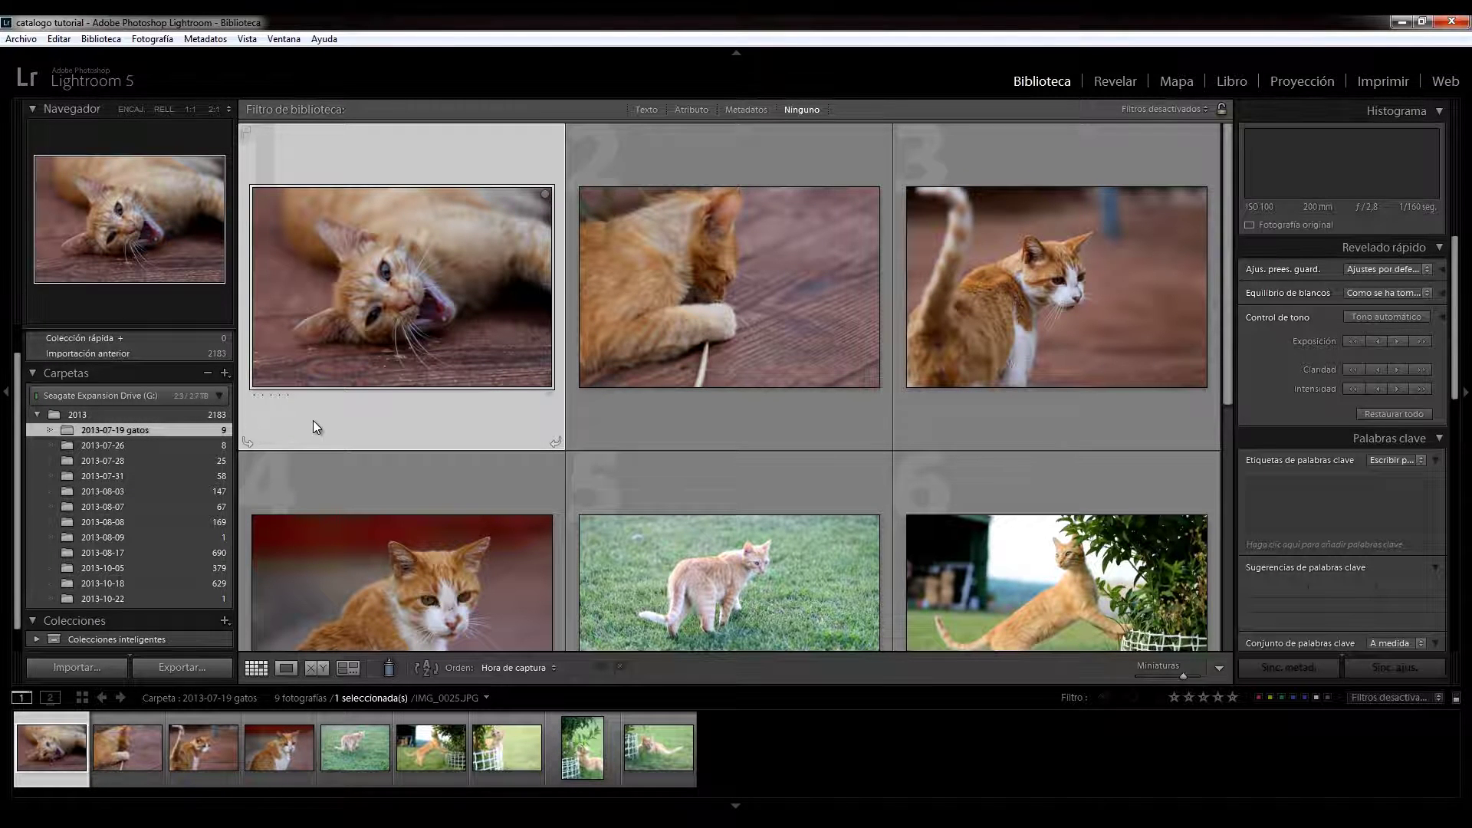
# Show the "2013-07-19 gatos" folder in Windows Explorer, close that window, and view the folder's properties without changing them
pyautogui.rightClick(123, 432)
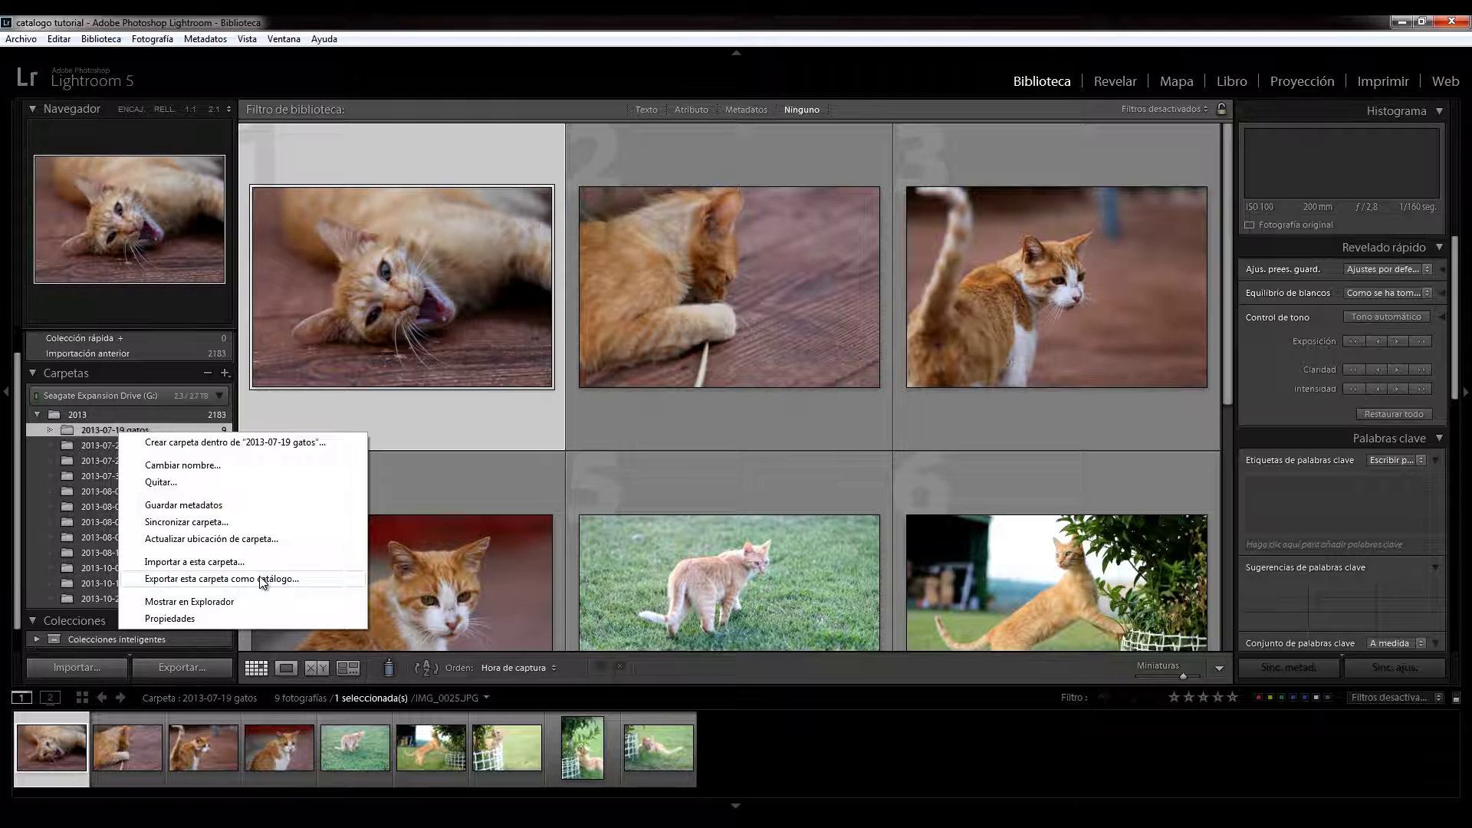
pyautogui.click(231, 604)
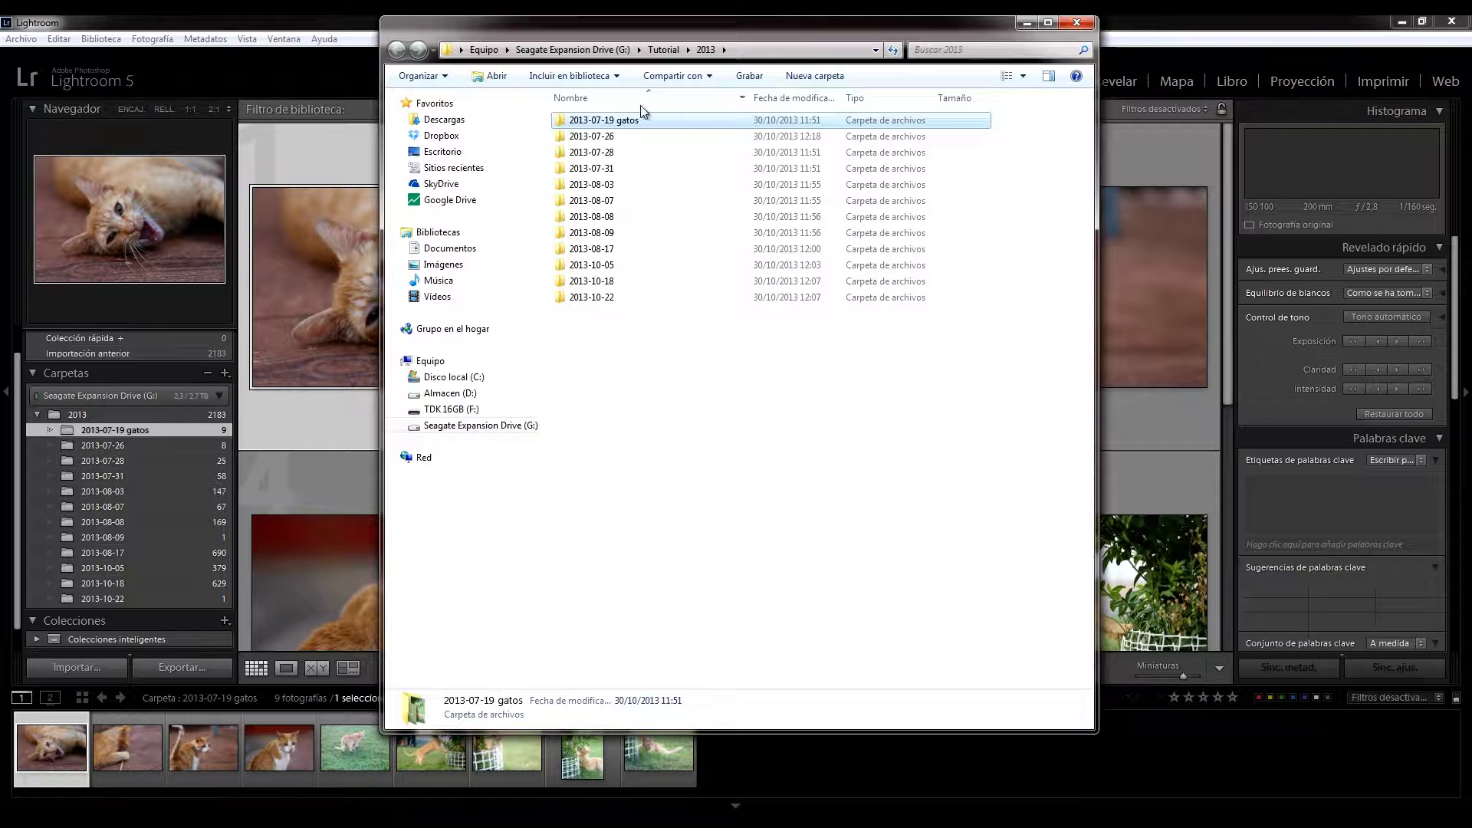
pyautogui.click(1075, 25)
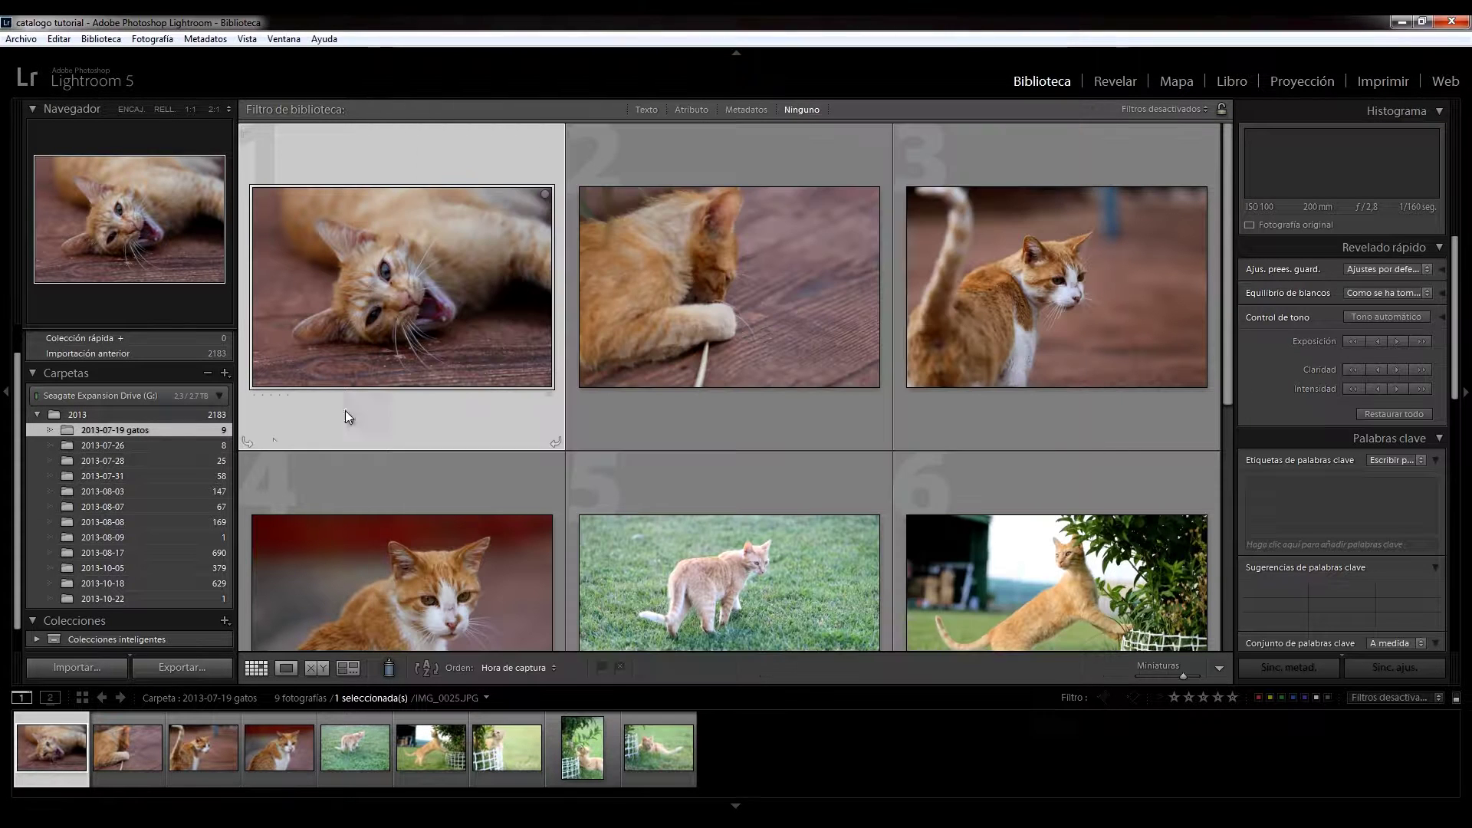
pyautogui.rightClick(107, 433)
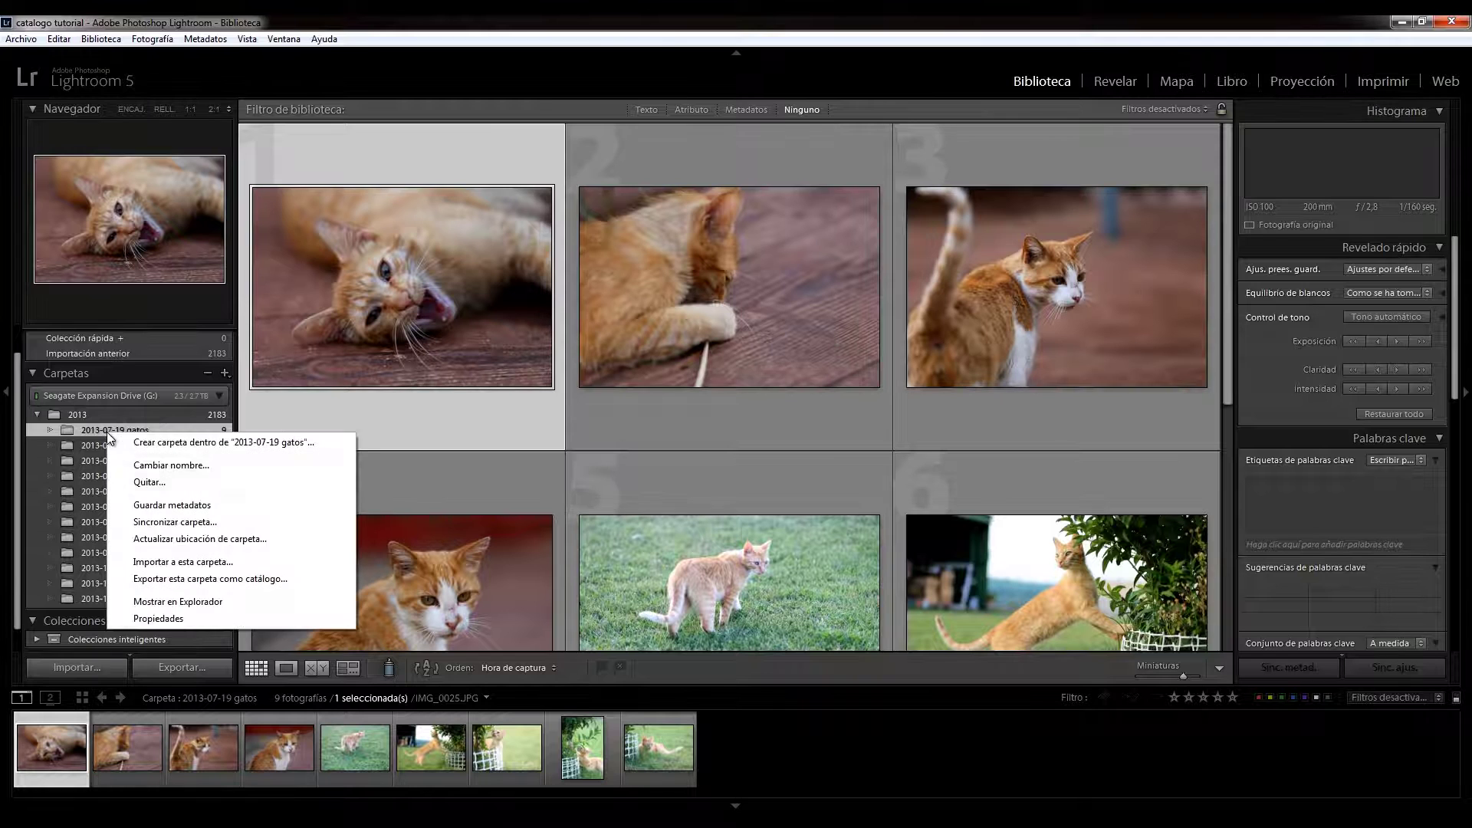
pyautogui.click(189, 623)
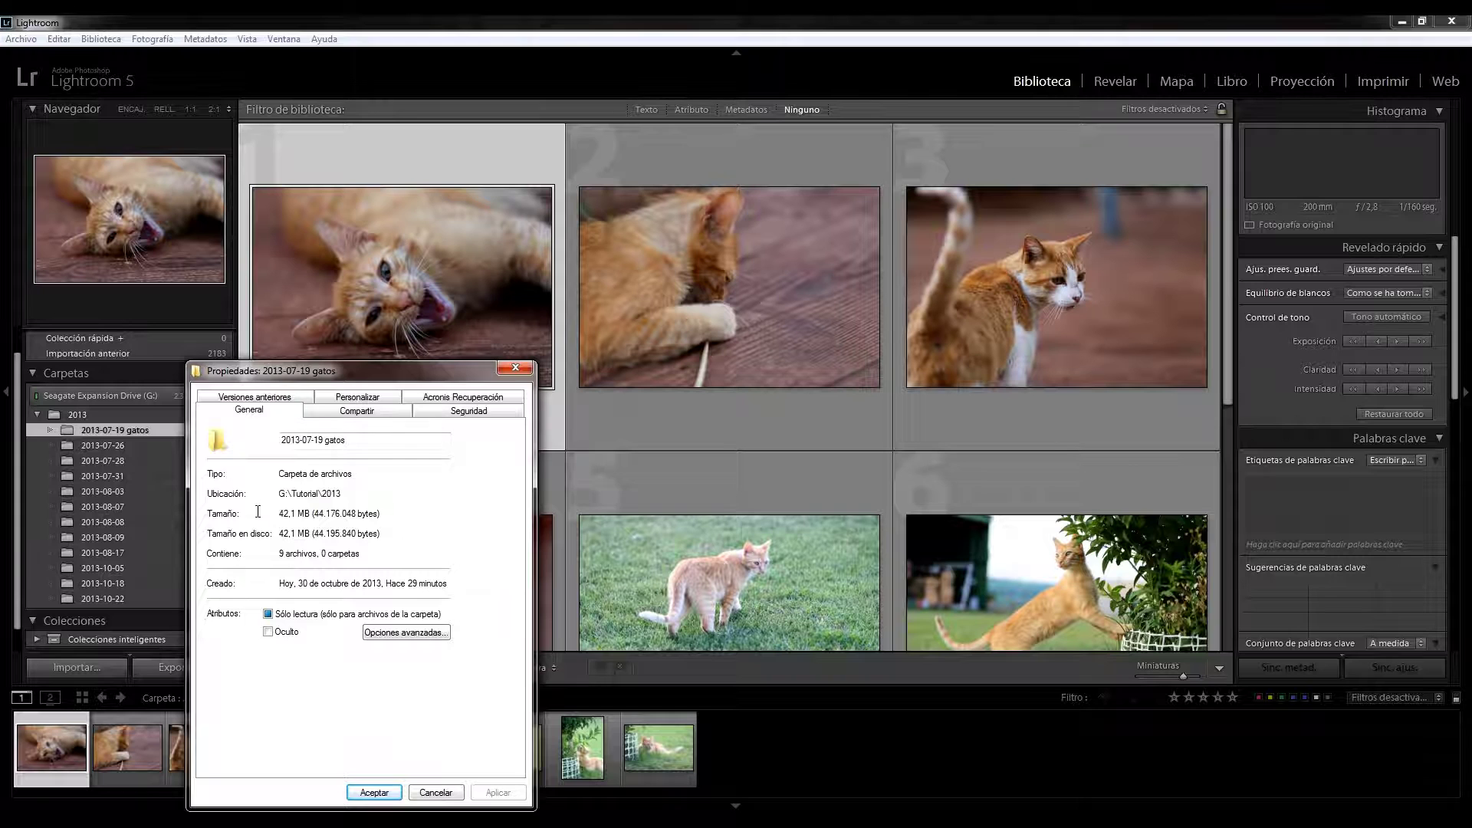
pyautogui.click(426, 794)
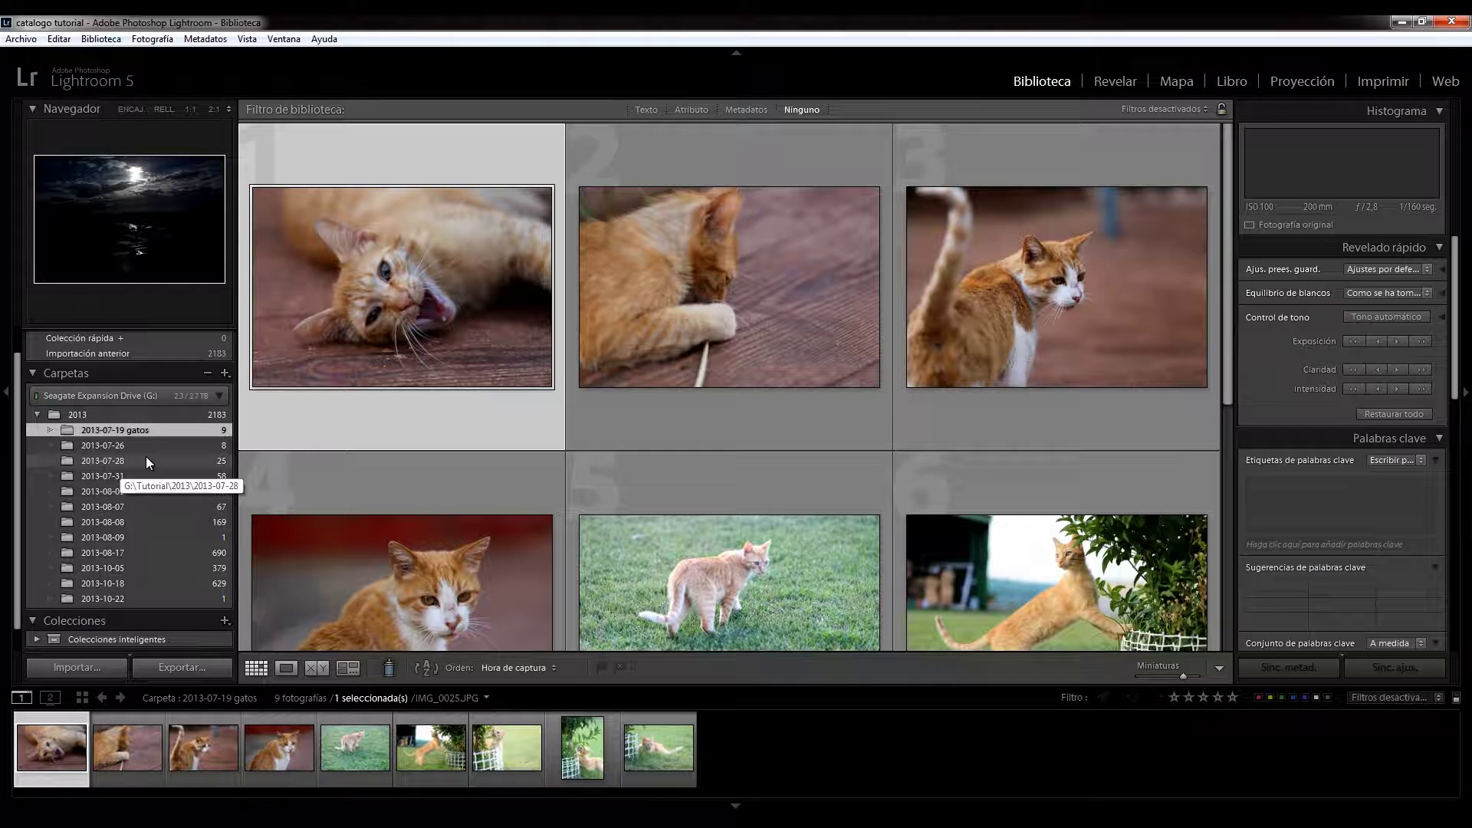
# Collapse the 2013 folder in the catalog's folder list, expand it again, and review its subfolders
pyautogui.click(35, 415)
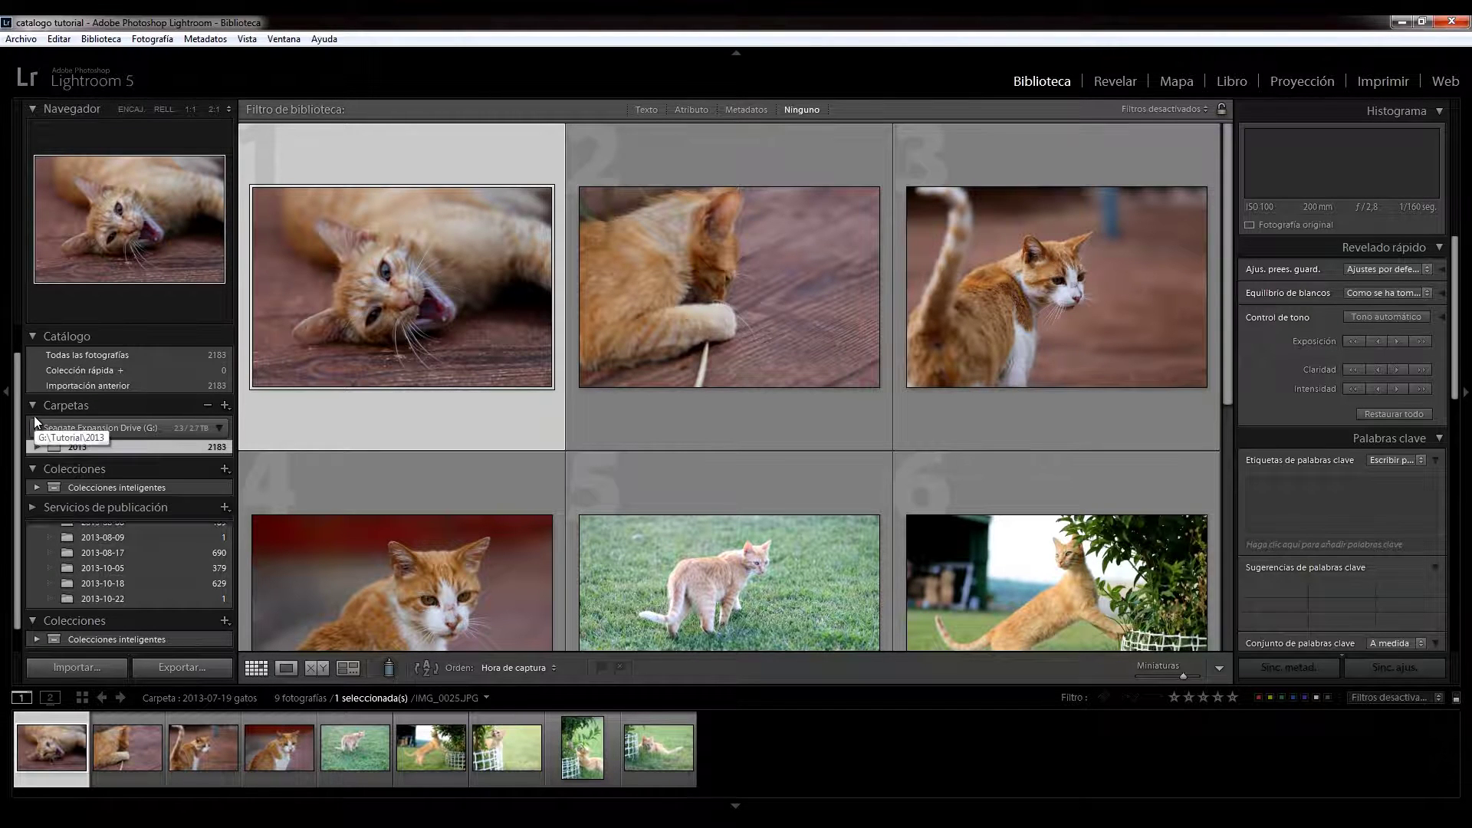
pyautogui.click(37, 447)
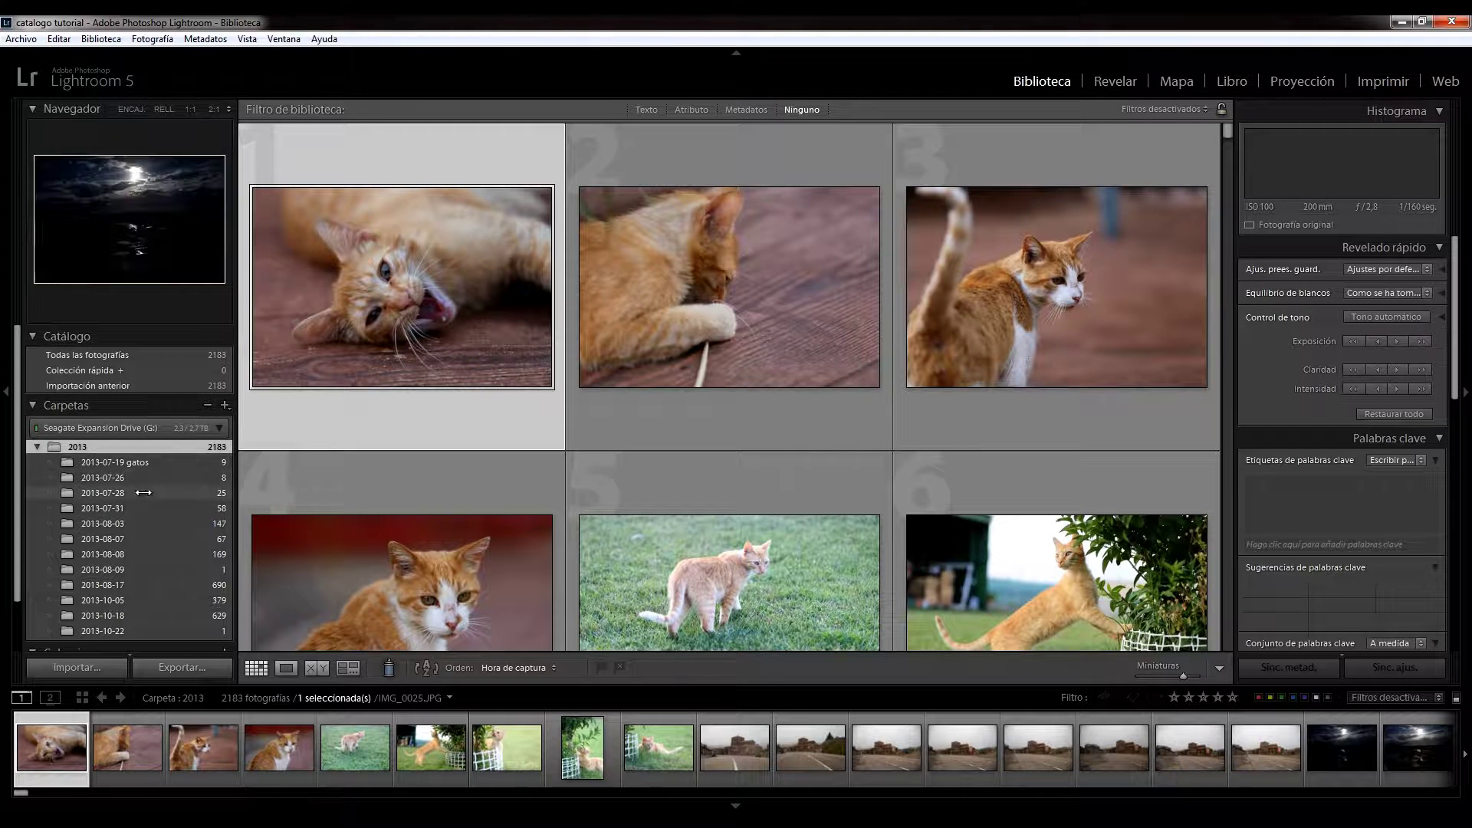
pyautogui.click(12, 430)
pyautogui.click(9, 407)
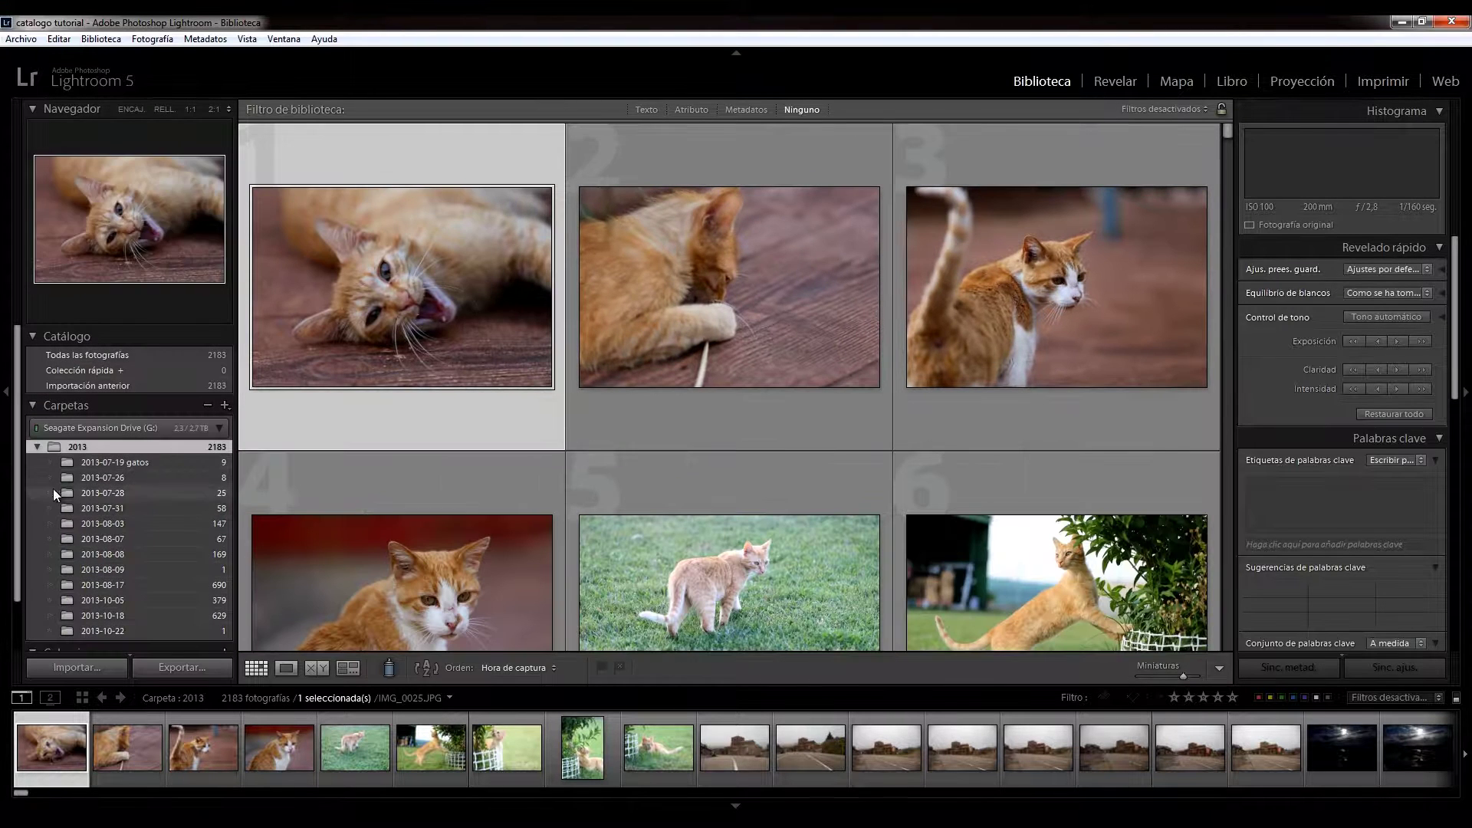
pyautogui.scroll(-2, 21, 454)
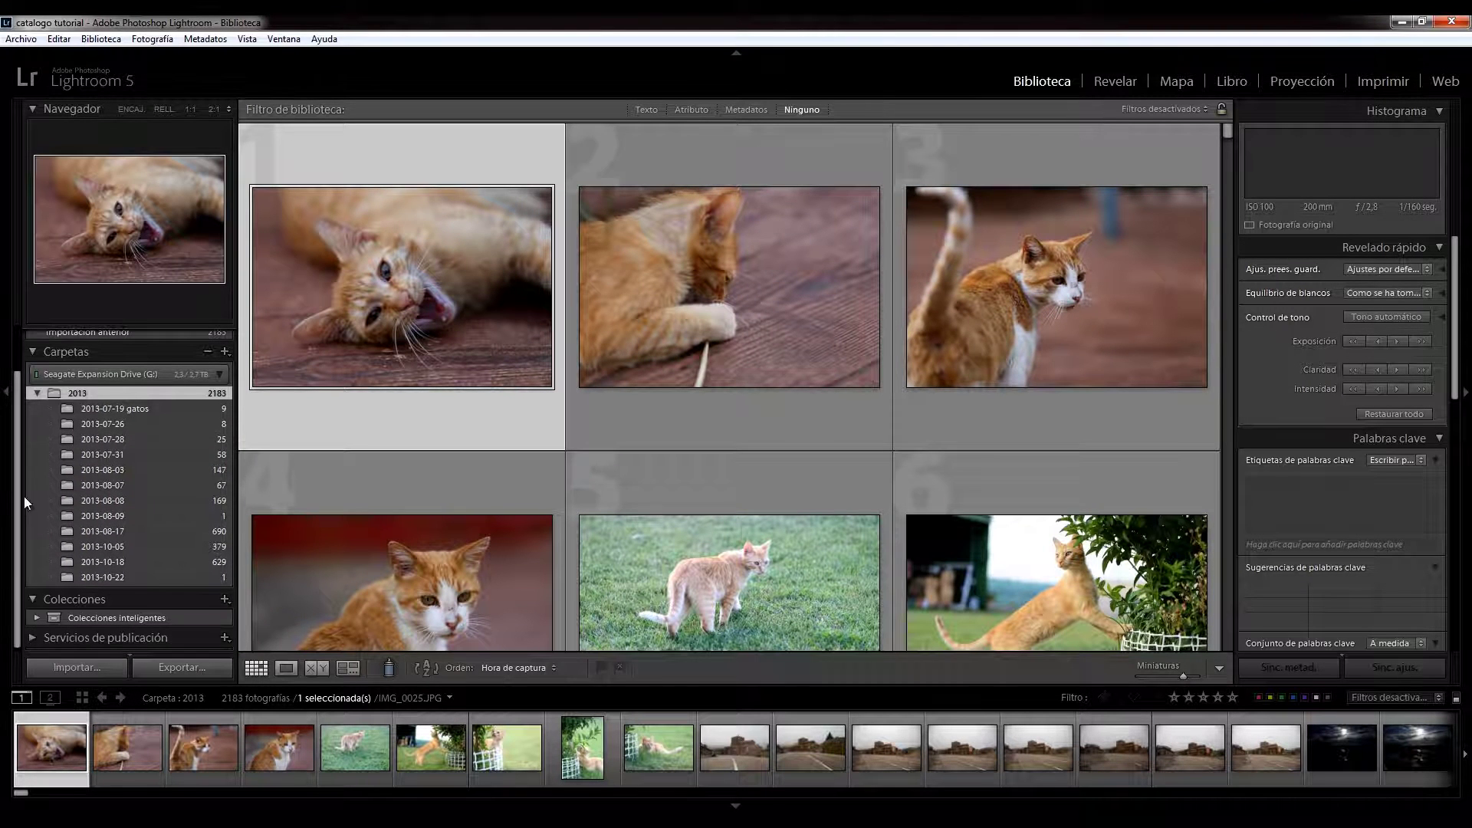